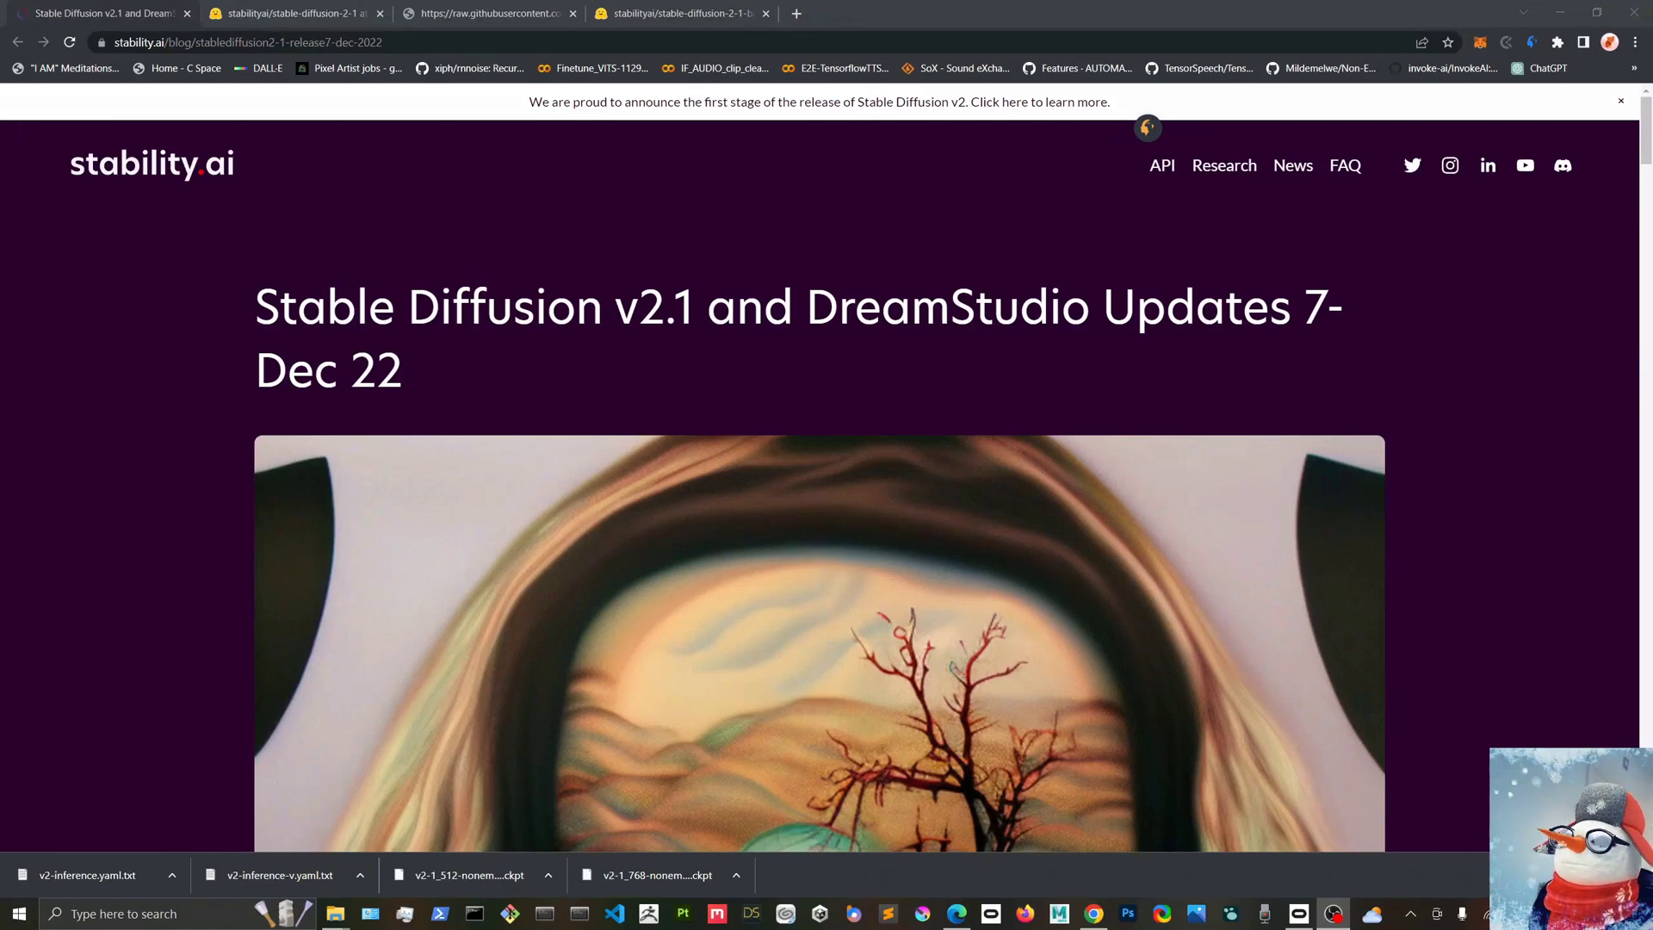
{"action": "left_click_drag", "start_coordinate": [255, 308], "coordinate": [705, 307]}
{"action": "scroll", "coordinate": [837, 425], "scroll_direction": "down", "scroll_amount": 5}
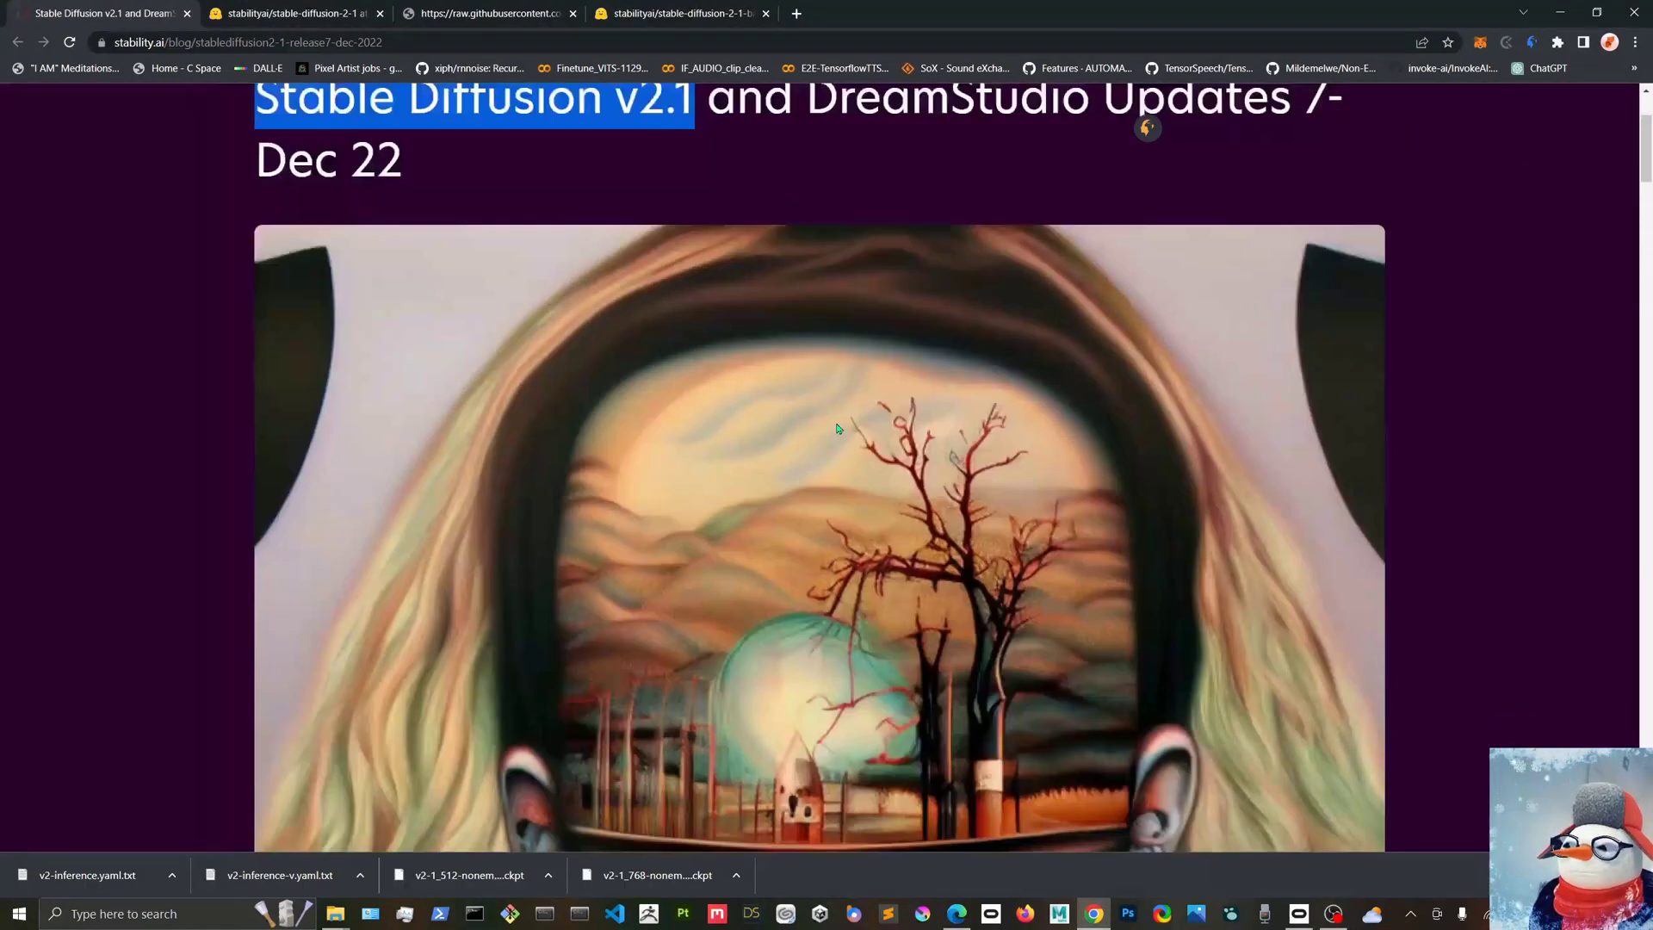
{"action": "scroll", "coordinate": [837, 424], "scroll_direction": "down", "scroll_amount": 3}
{"action": "scroll", "coordinate": [836, 426], "scroll_direction": "down", "scroll_amount": 5}
{"action": "scroll", "coordinate": [837, 425], "scroll_direction": "down", "scroll_amount": 3}
{"action": "scroll", "coordinate": [837, 425], "scroll_direction": "down", "scroll_amount": 1}
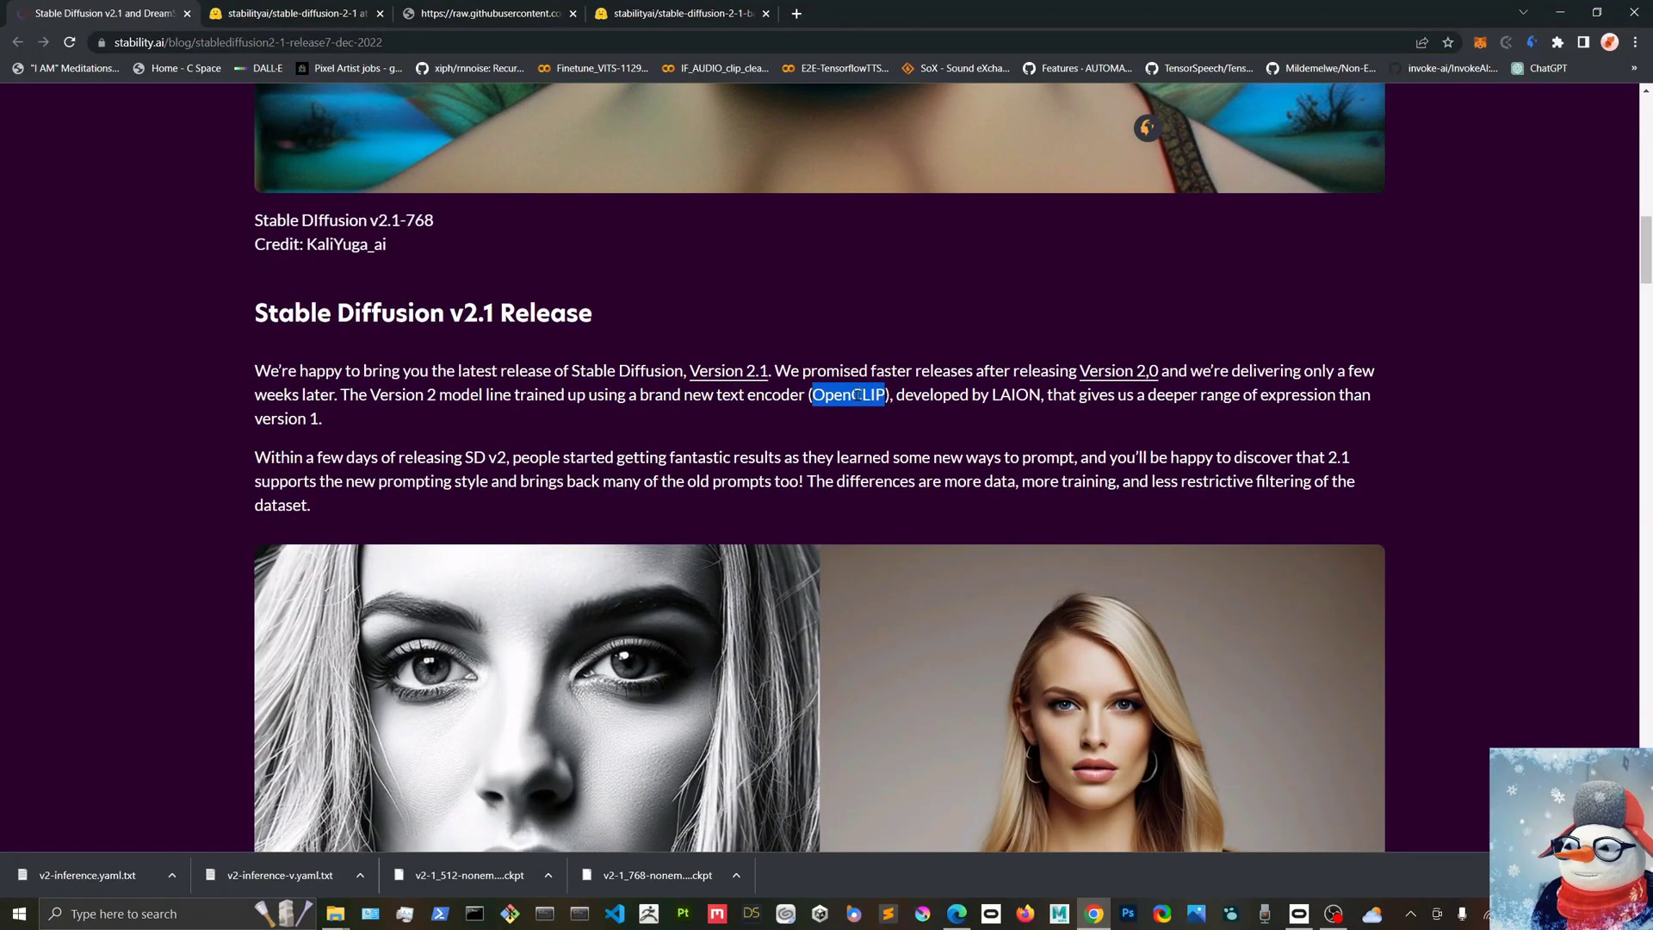
{"action": "scroll", "coordinate": [856, 395], "scroll_direction": "down", "scroll_amount": 3}
{"action": "scroll", "coordinate": [859, 404], "scroll_direction": "down", "scroll_amount": 4}
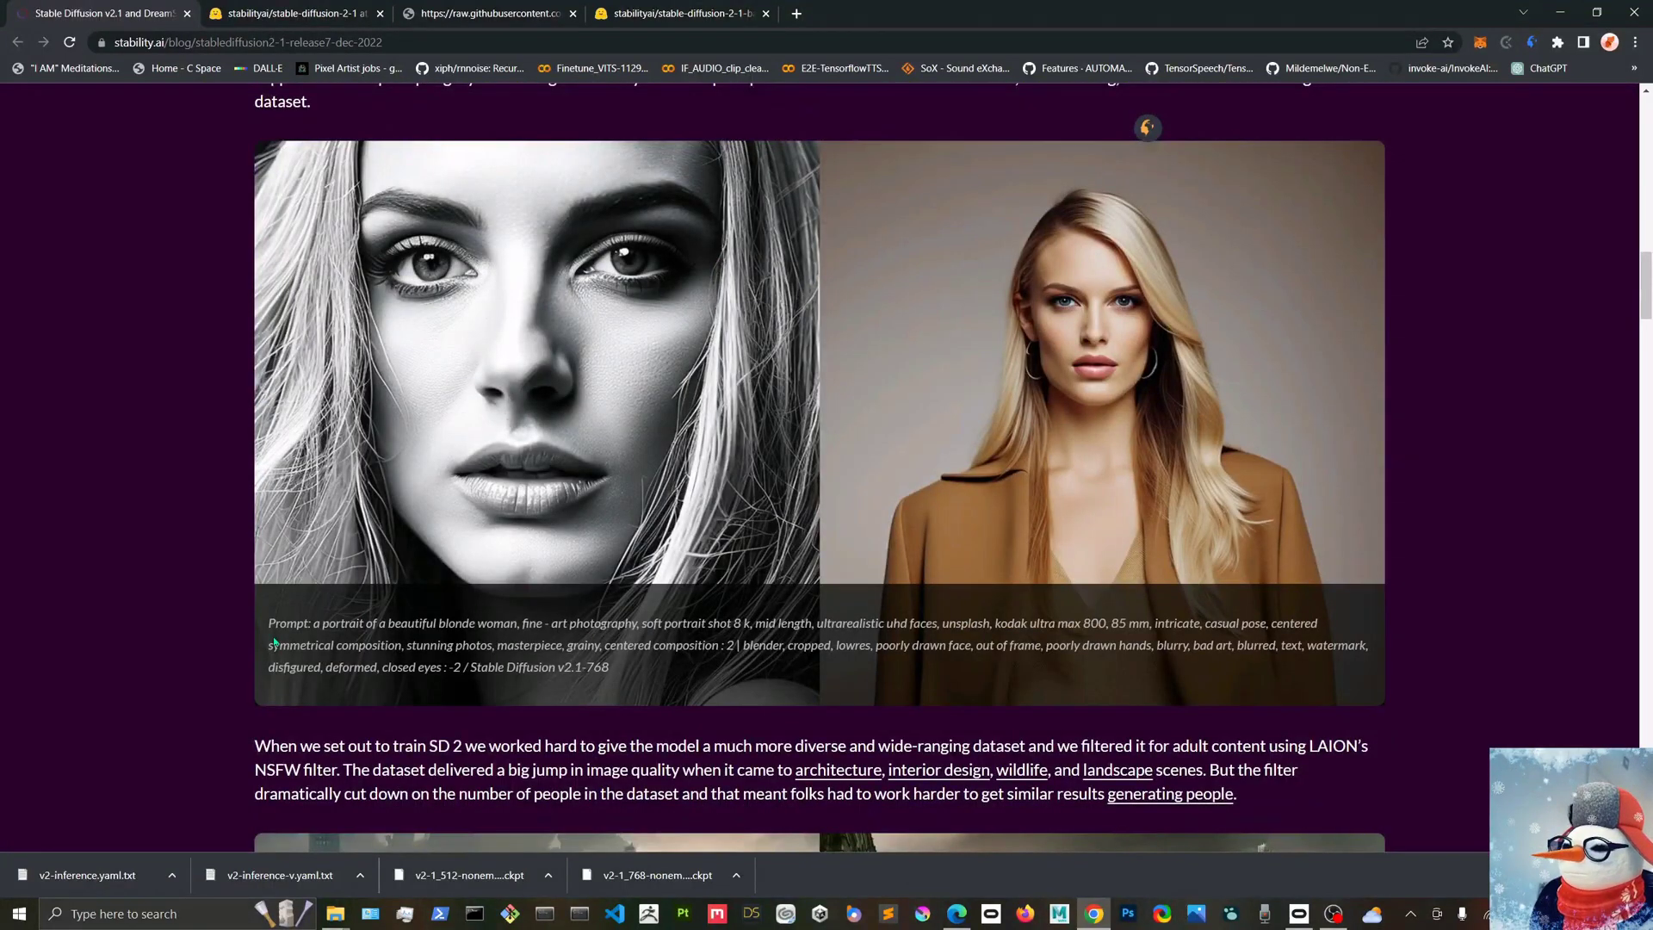
Skim the v2.1 release post, then view the stable-diffusion-2-1 and 2-1-base Hugging Face file pages.
{"action": "left_click_drag", "start_coordinate": [268, 622], "coordinate": [681, 663]}
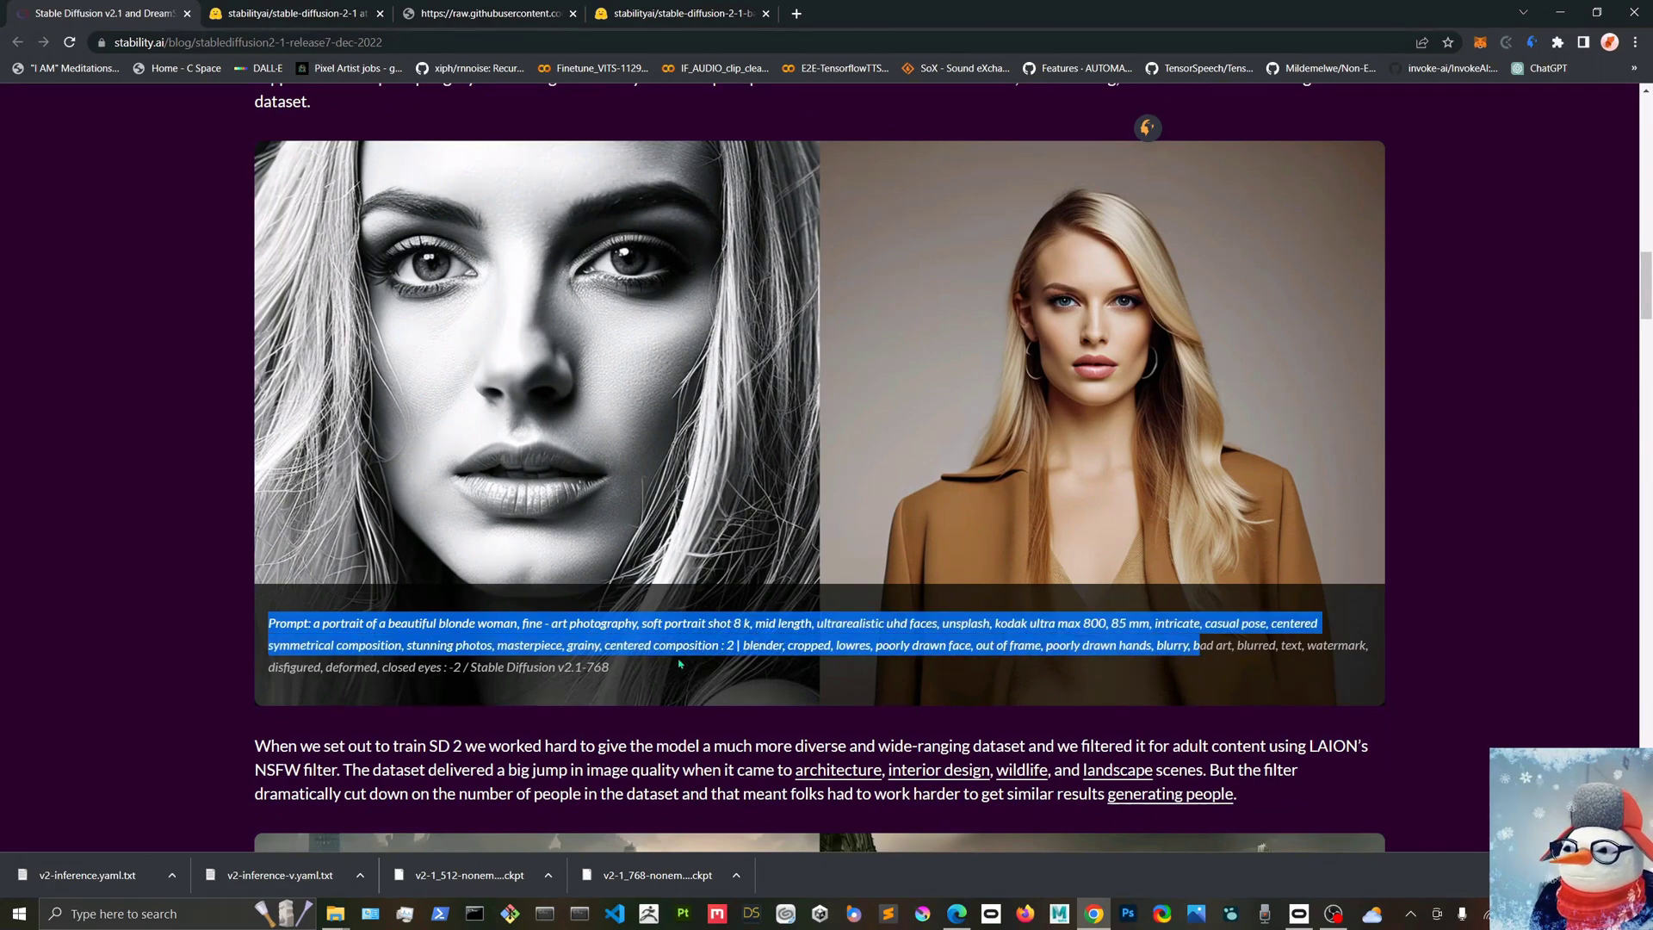
{"action": "left_click", "coordinate": [731, 645]}
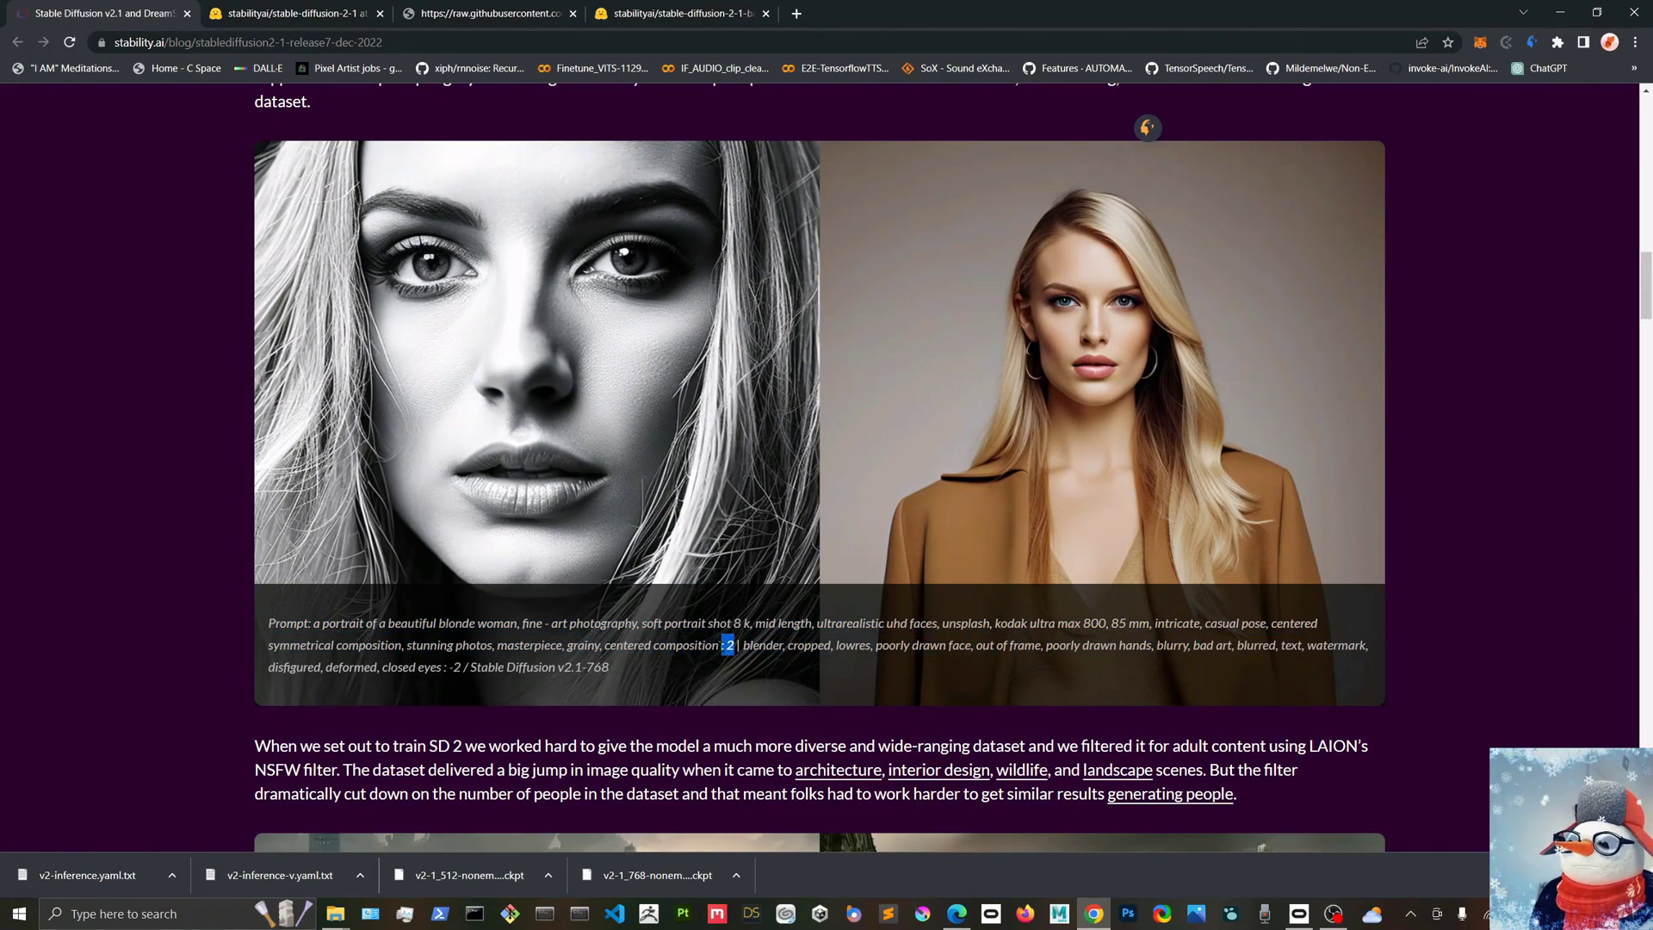
{"action": "scroll", "coordinate": [730, 644], "scroll_direction": "down", "scroll_amount": 3}
{"action": "scroll", "coordinate": [723, 640], "scroll_direction": "down", "scroll_amount": 4}
{"action": "scroll", "coordinate": [710, 635], "scroll_direction": "down", "scroll_amount": 3}
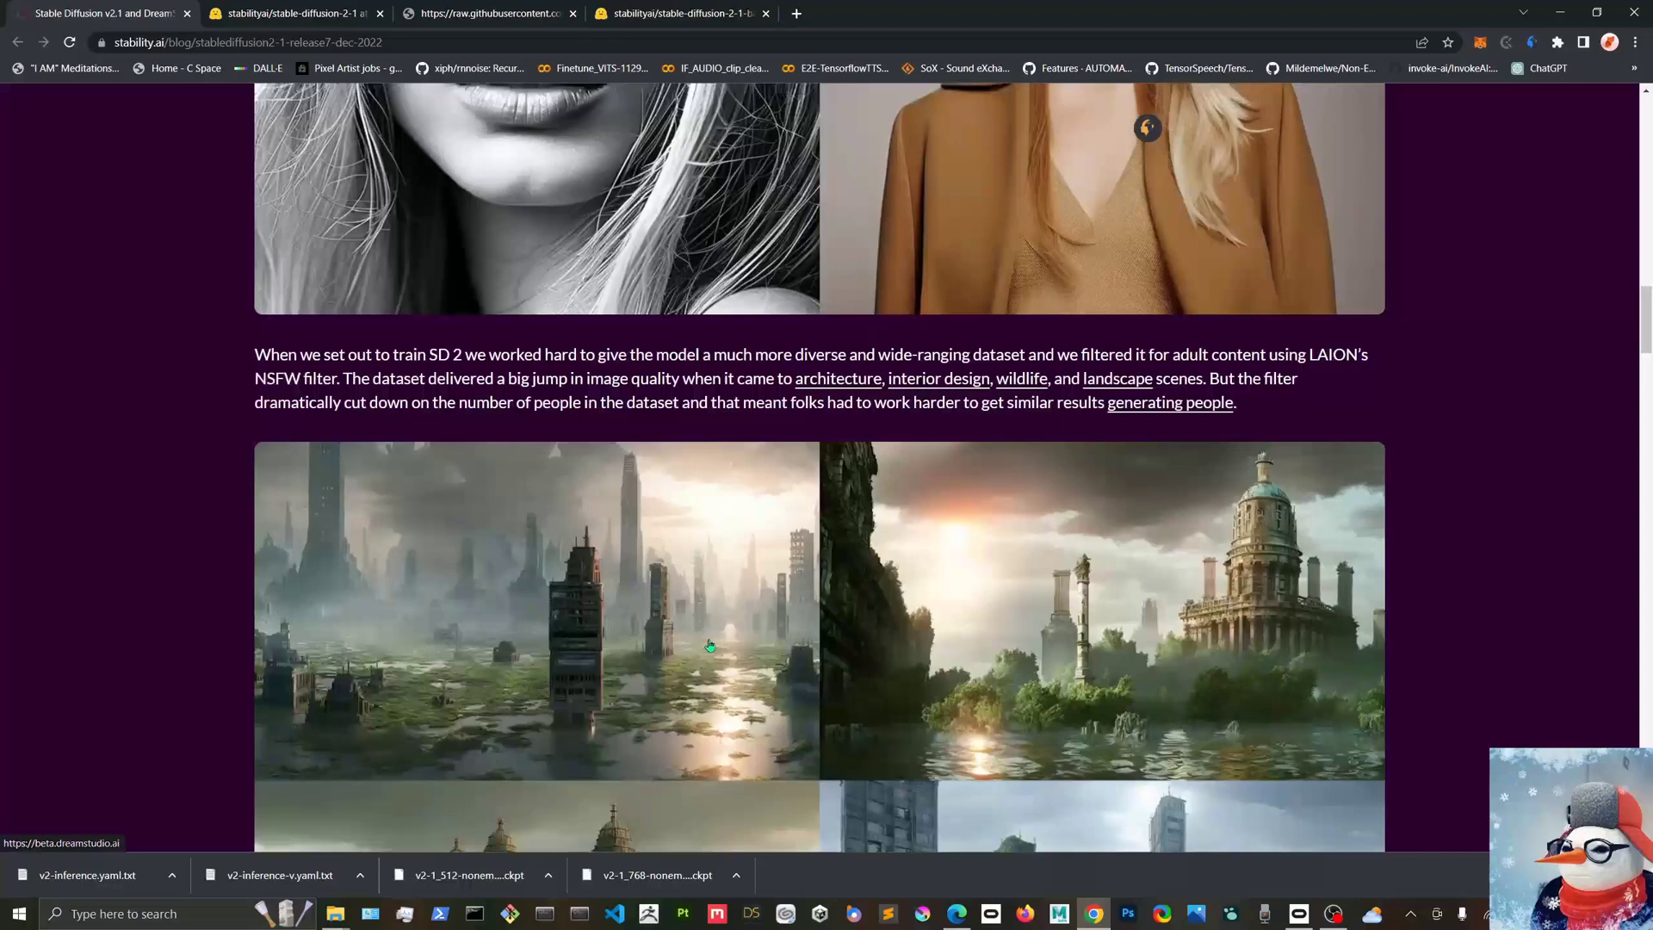
{"action": "scroll", "coordinate": [706, 634], "scroll_direction": "down", "scroll_amount": 3}
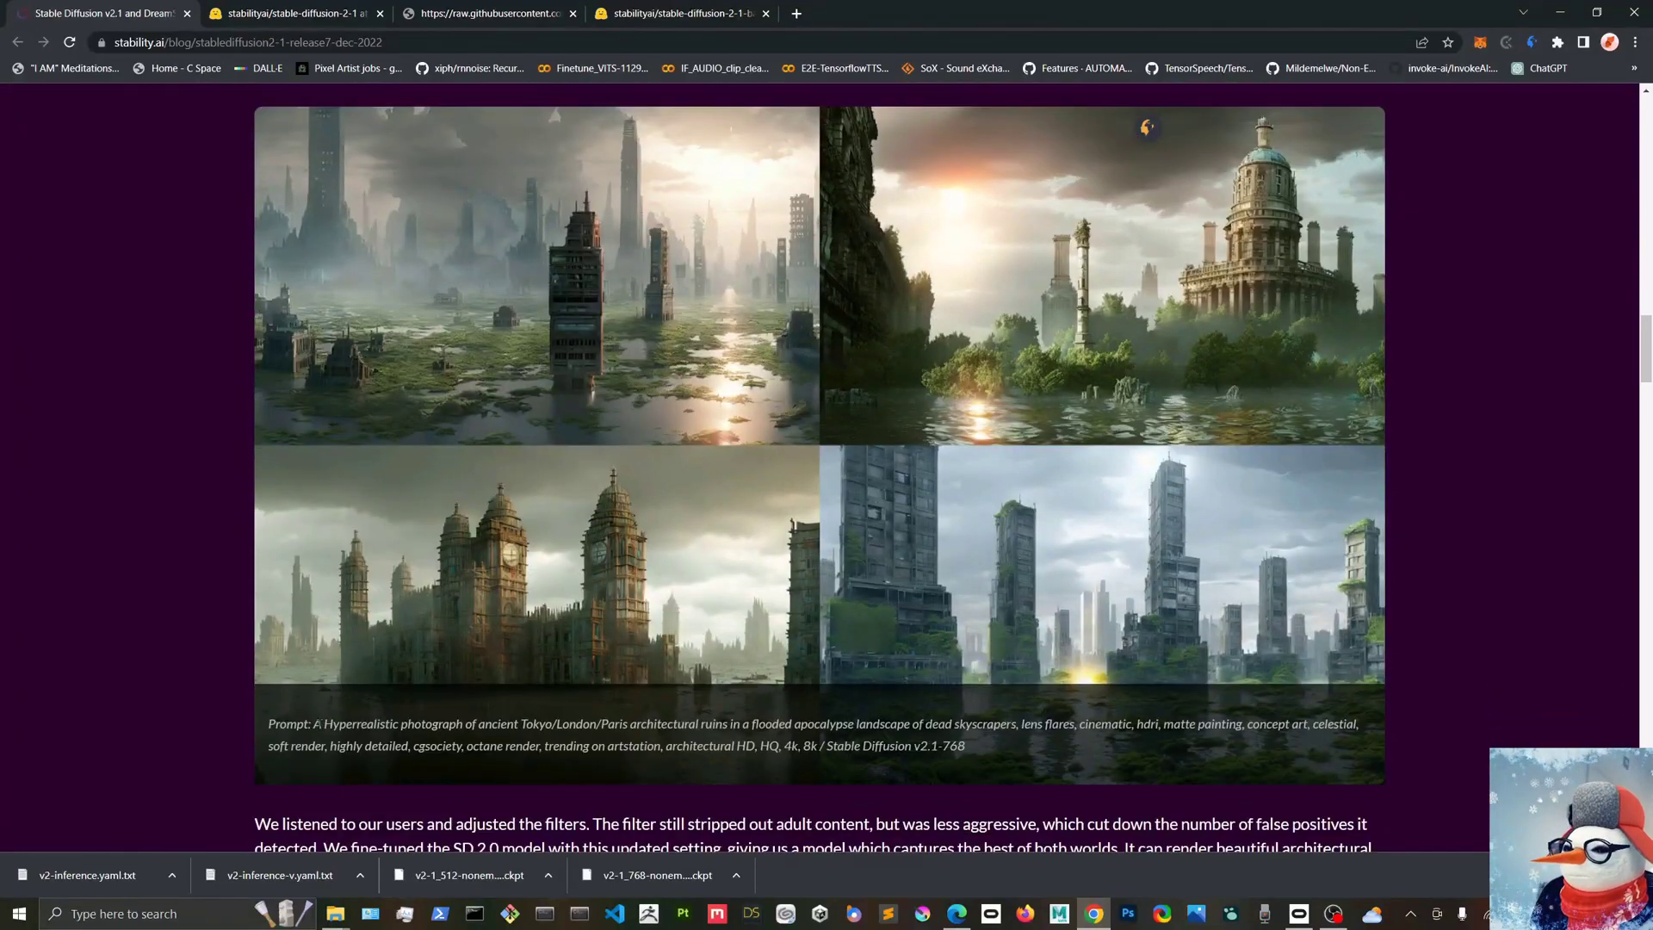
{"action": "left_click_drag", "start_coordinate": [314, 724], "coordinate": [852, 746]}
{"action": "scroll", "coordinate": [852, 747], "scroll_direction": "down", "scroll_amount": 4}
{"action": "scroll", "coordinate": [852, 746], "scroll_direction": "down", "scroll_amount": 3}
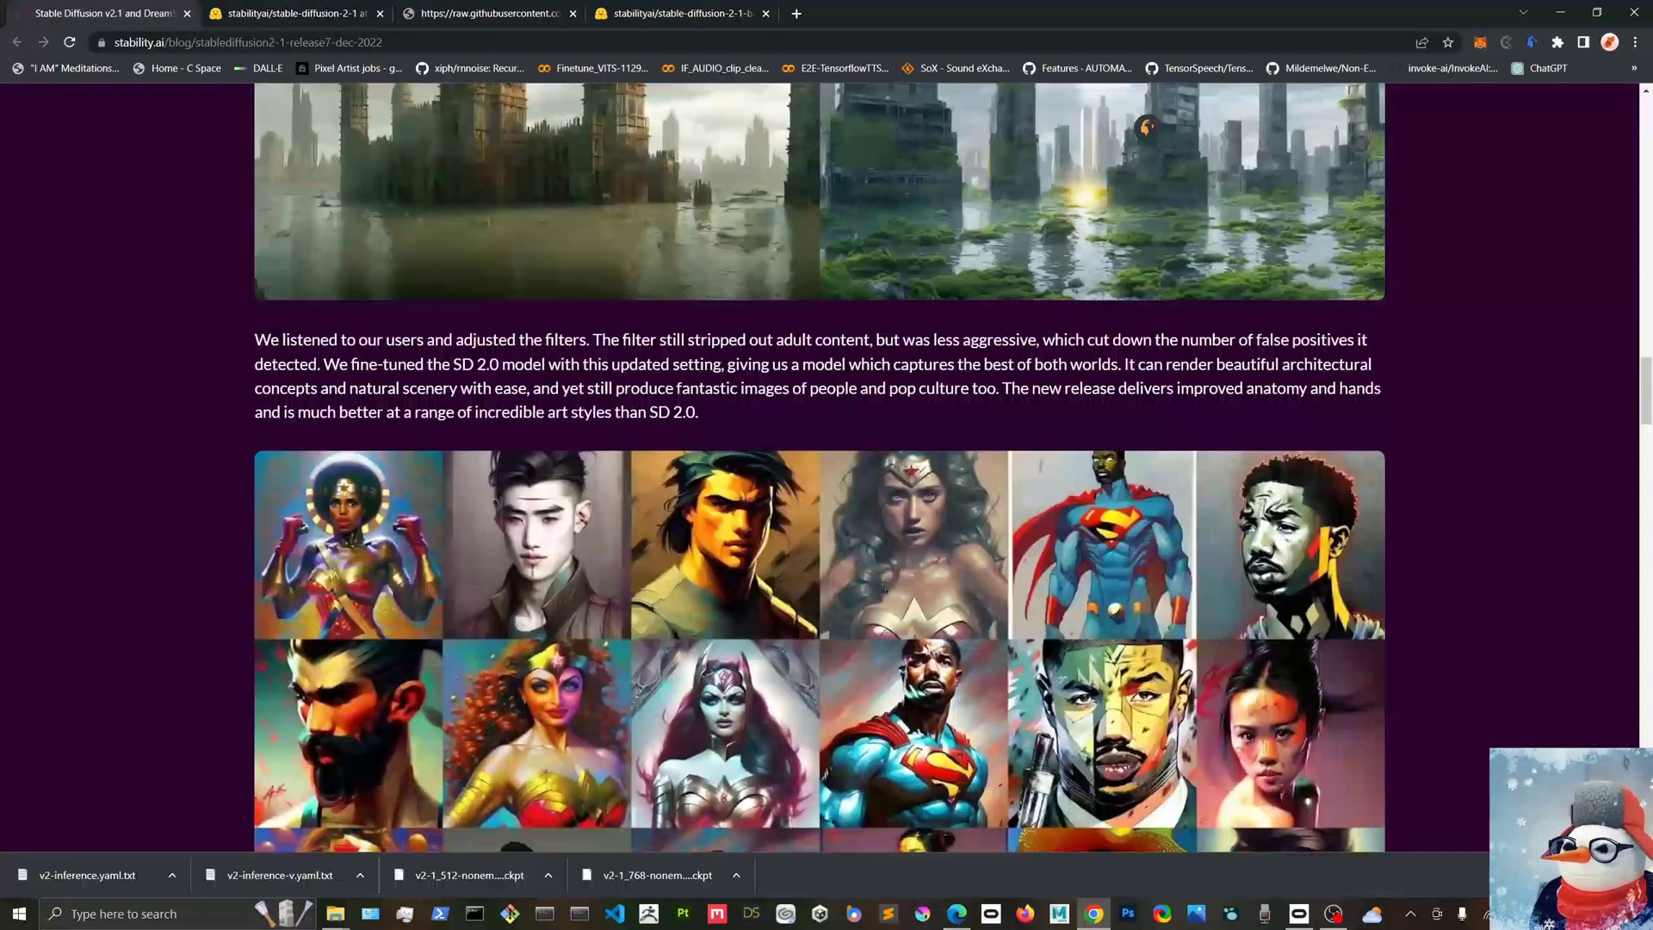
{"action": "scroll", "coordinate": [869, 584], "scroll_direction": "down", "scroll_amount": 3}
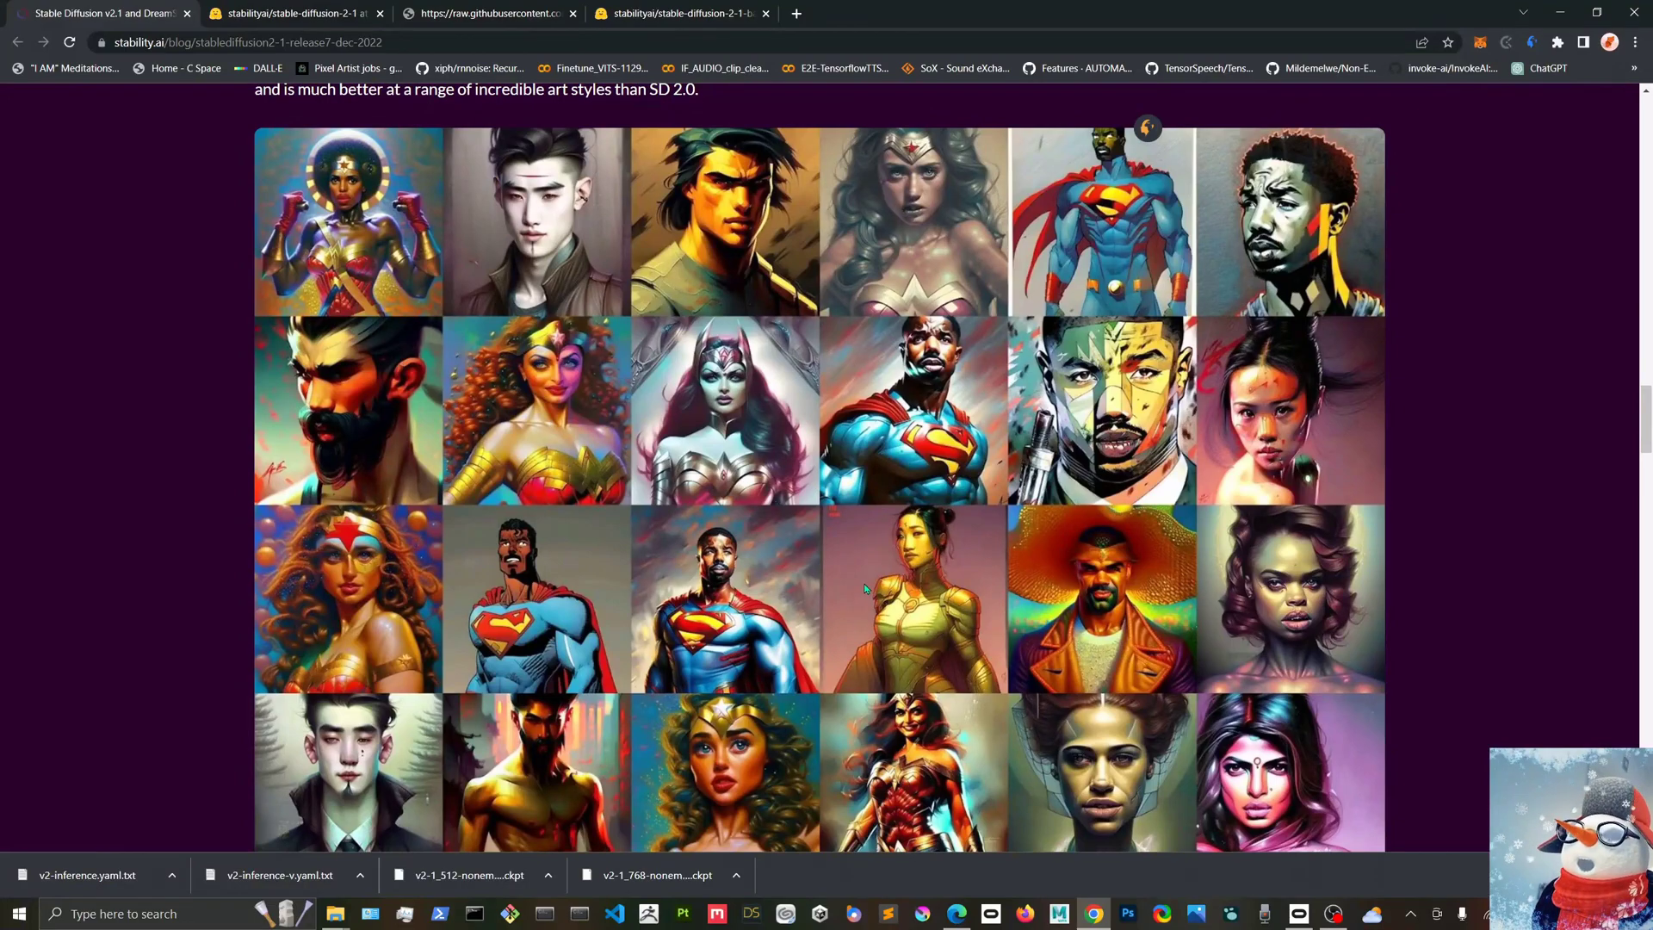
{"action": "scroll", "coordinate": [864, 582], "scroll_direction": "down", "scroll_amount": 3}
{"action": "scroll", "coordinate": [864, 583], "scroll_direction": "down", "scroll_amount": 4}
{"action": "scroll", "coordinate": [839, 555], "scroll_direction": "down", "scroll_amount": 5}
{"action": "scroll", "coordinate": [830, 537], "scroll_direction": "down", "scroll_amount": 3}
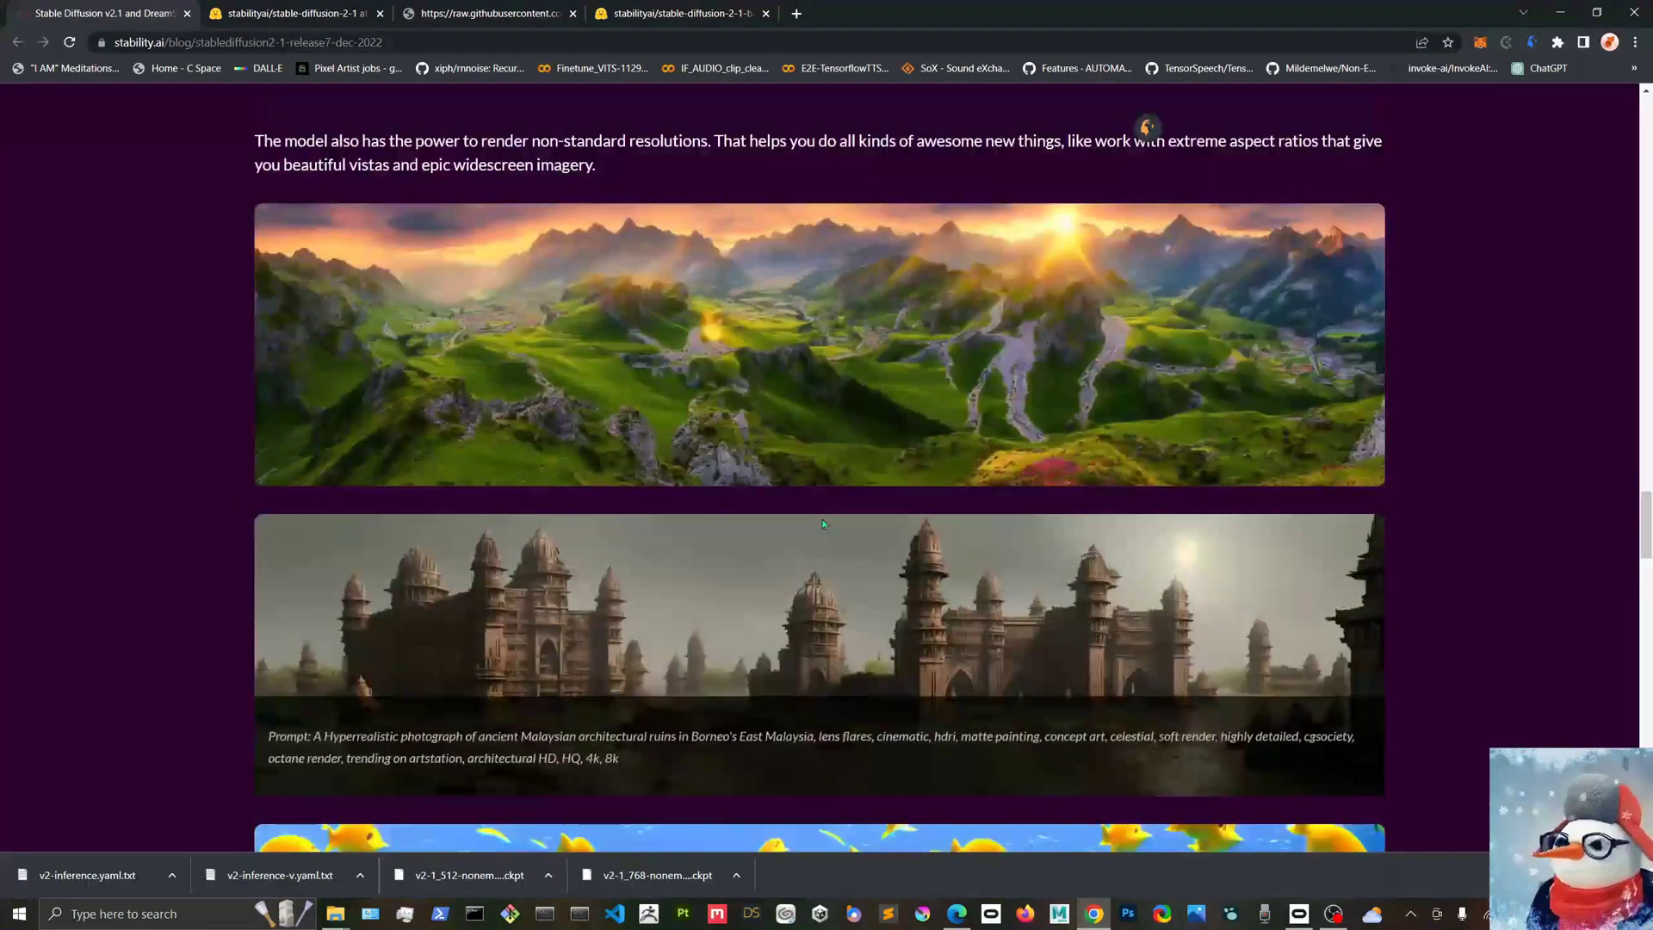
{"action": "scroll", "coordinate": [823, 522], "scroll_direction": "down", "scroll_amount": 1}
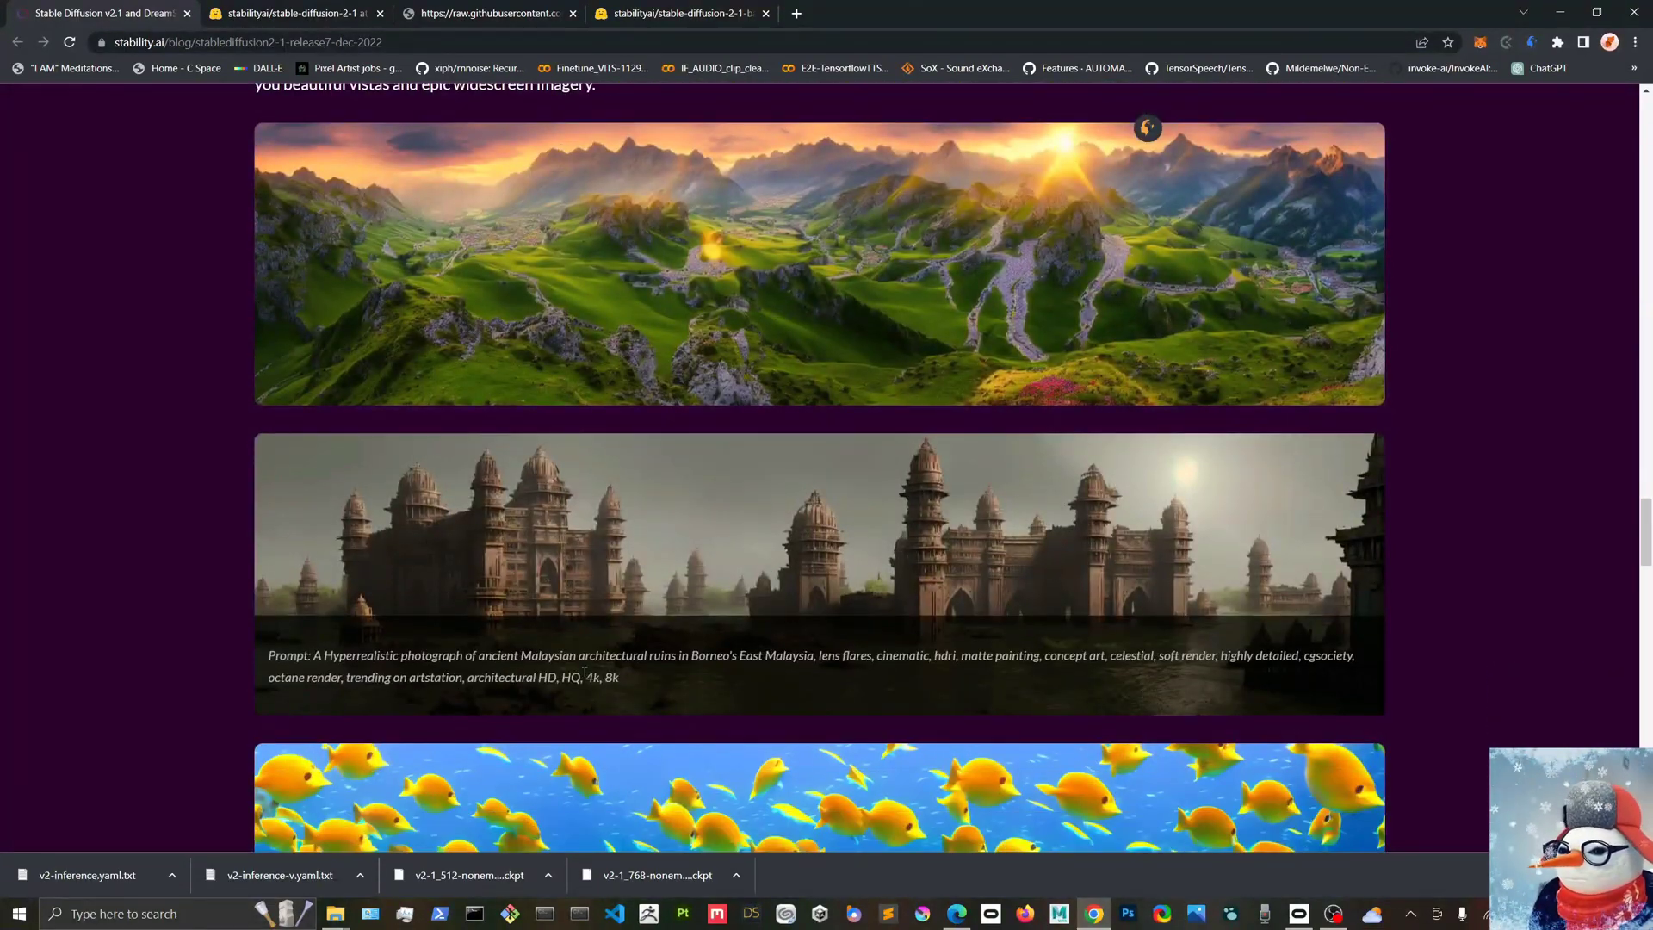
{"action": "scroll", "coordinate": [827, 517], "scroll_direction": "down", "scroll_amount": 5}
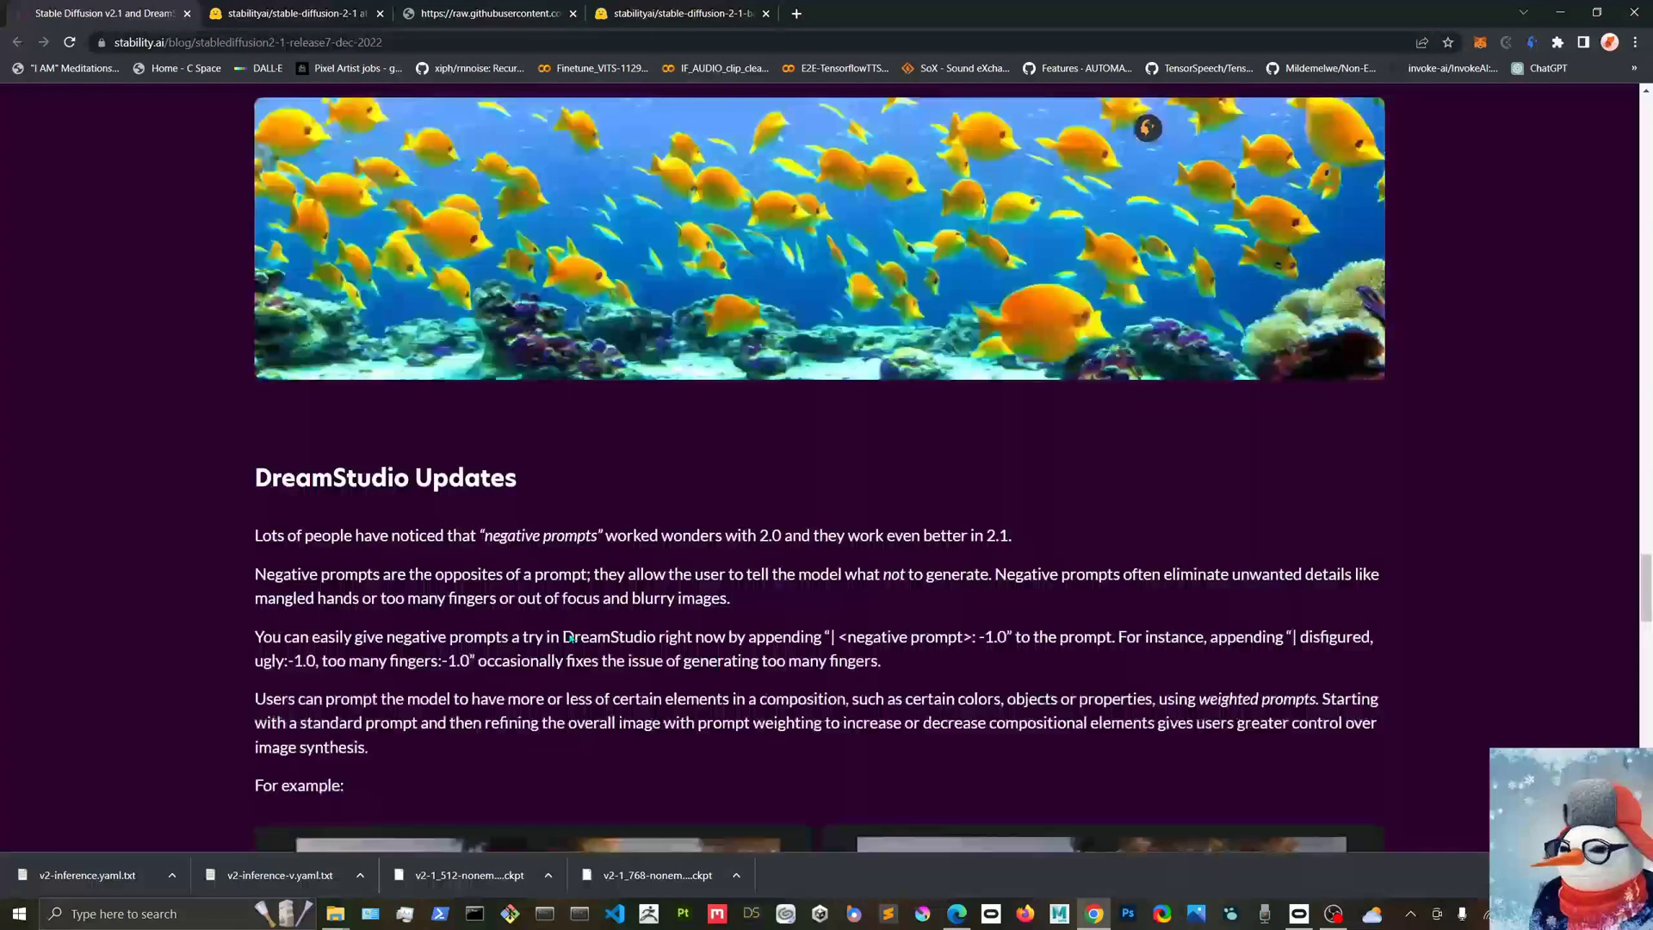
{"action": "scroll", "coordinate": [826, 517], "scroll_direction": "down", "scroll_amount": 3}
{"action": "scroll", "coordinate": [826, 517], "scroll_direction": "down", "scroll_amount": 5}
{"action": "scroll", "coordinate": [827, 517], "scroll_direction": "down", "scroll_amount": 3}
{"action": "scroll", "coordinate": [568, 635], "scroll_direction": "down", "scroll_amount": 5}
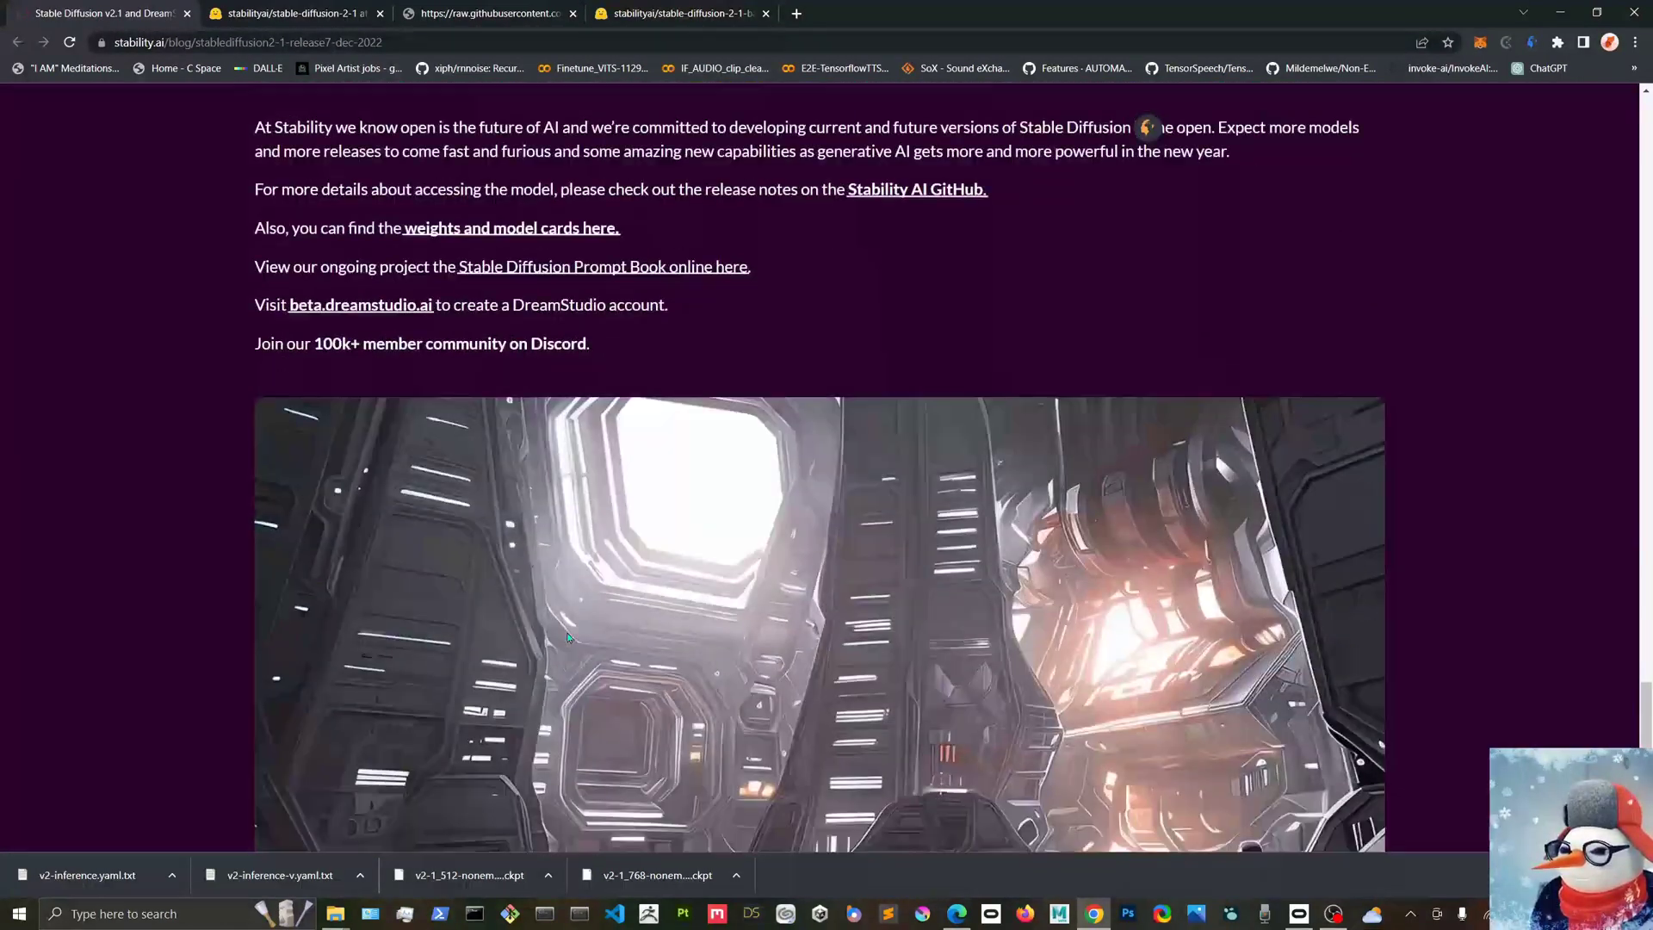
{"action": "scroll", "coordinate": [568, 636], "scroll_direction": "down", "scroll_amount": 5}
{"action": "scroll", "coordinate": [569, 635], "scroll_direction": "down", "scroll_amount": 1}
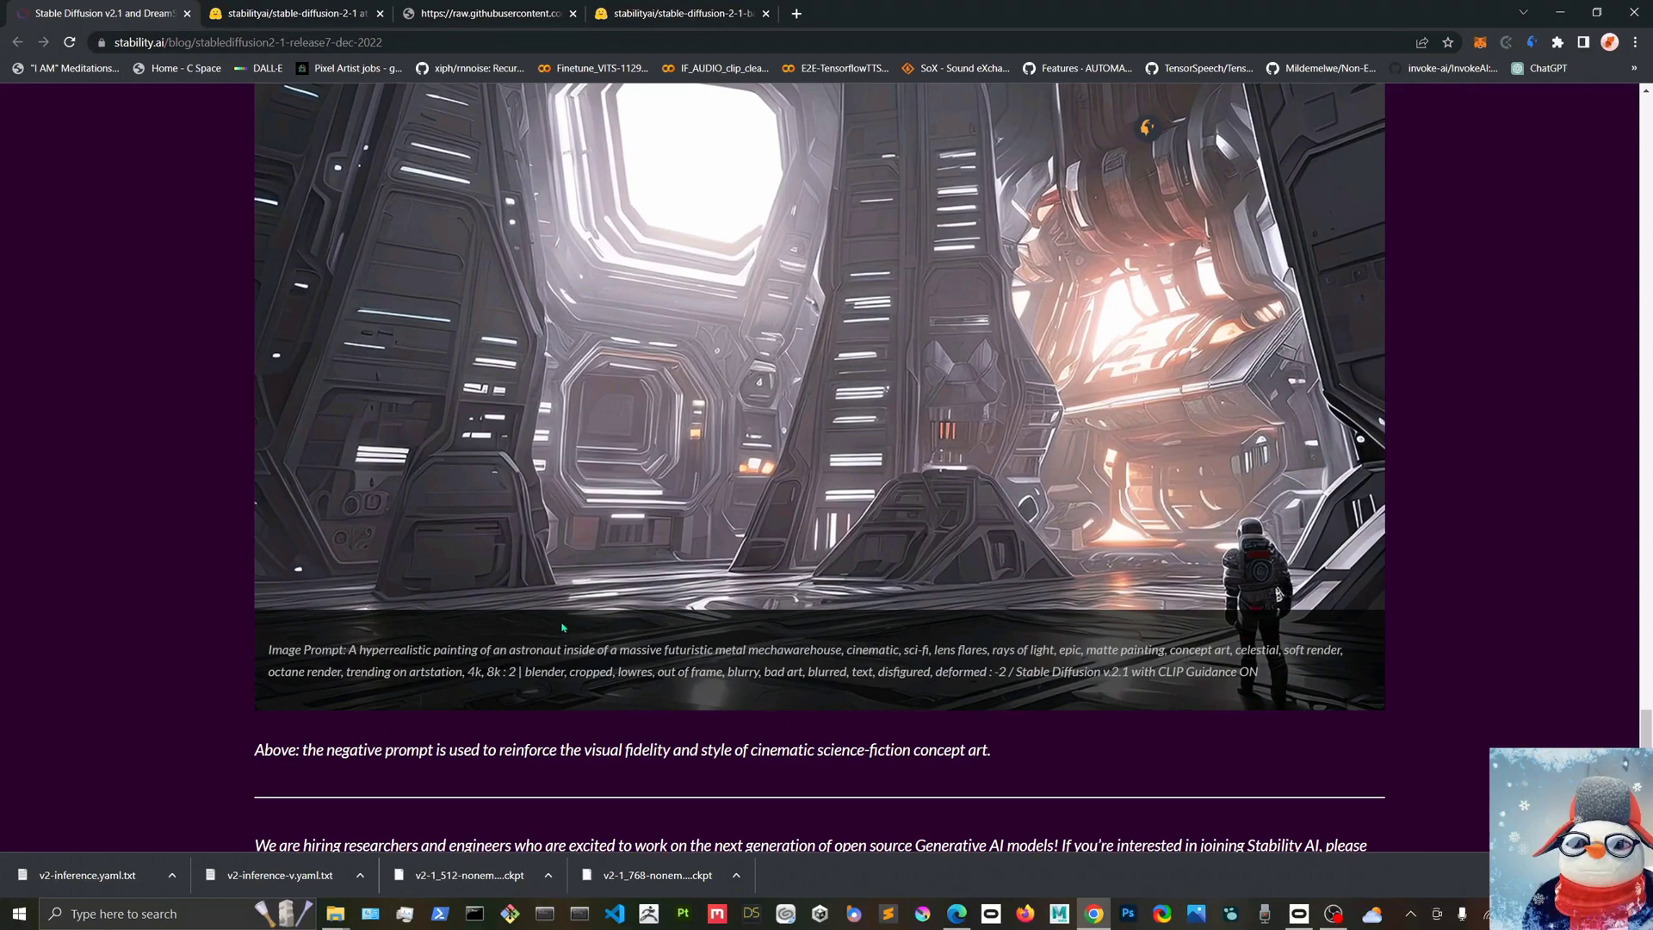
{"action": "right_click", "coordinate": [586, 496]}
{"action": "key", "text": "Escape"}
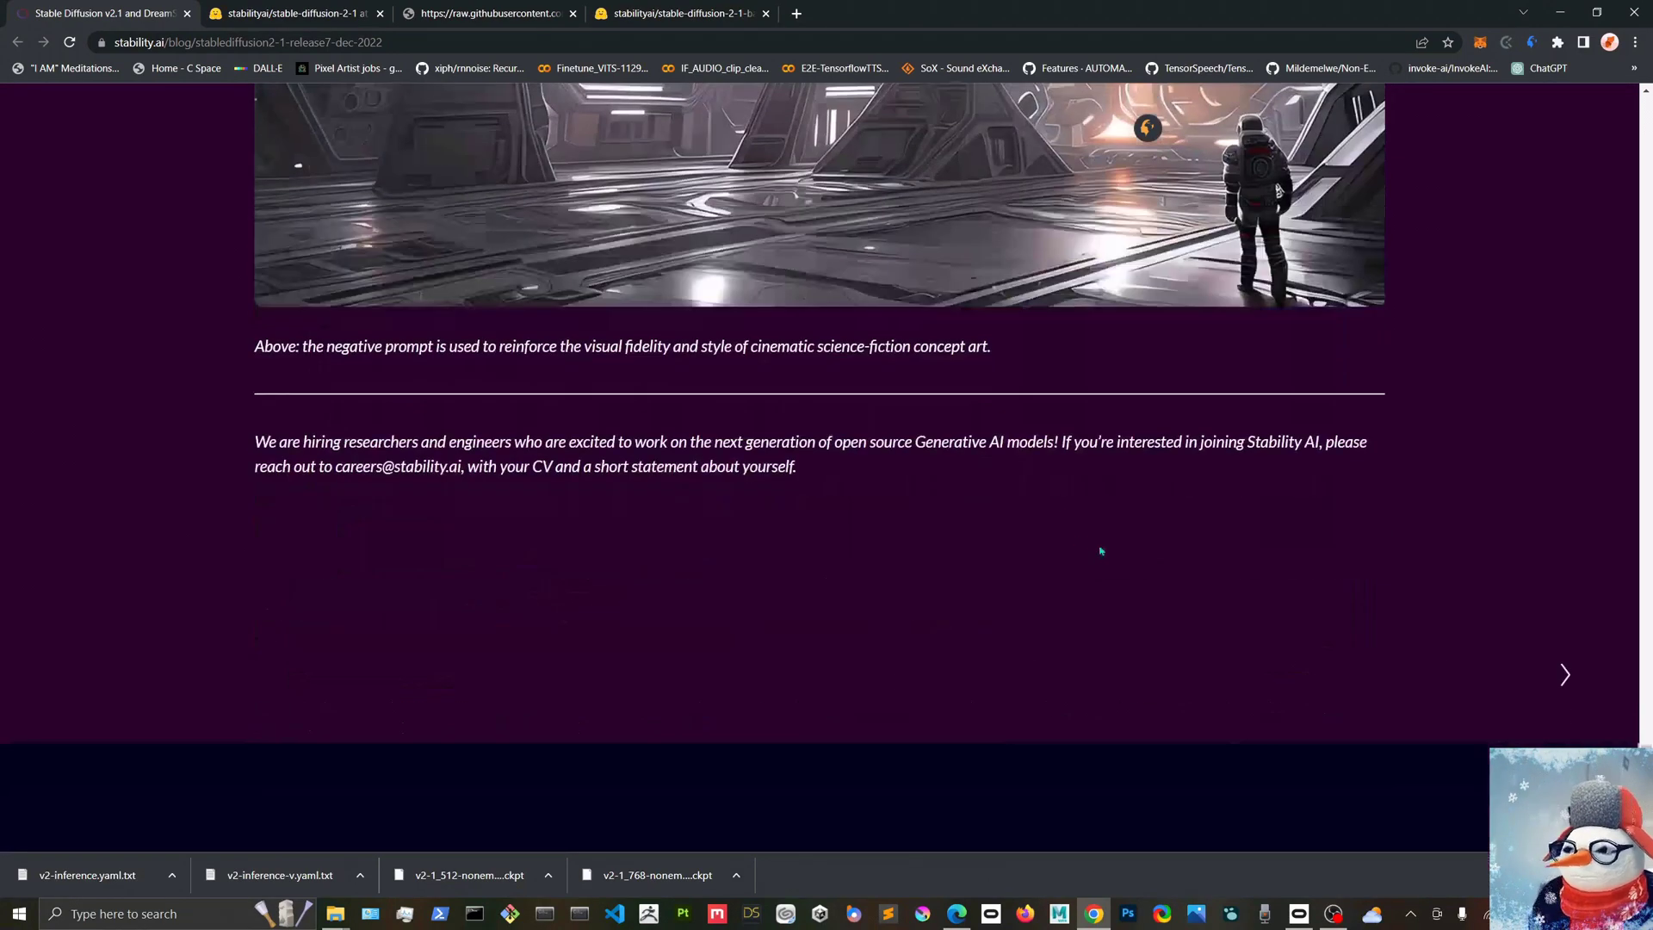
{"action": "left_click", "coordinate": [298, 13]}
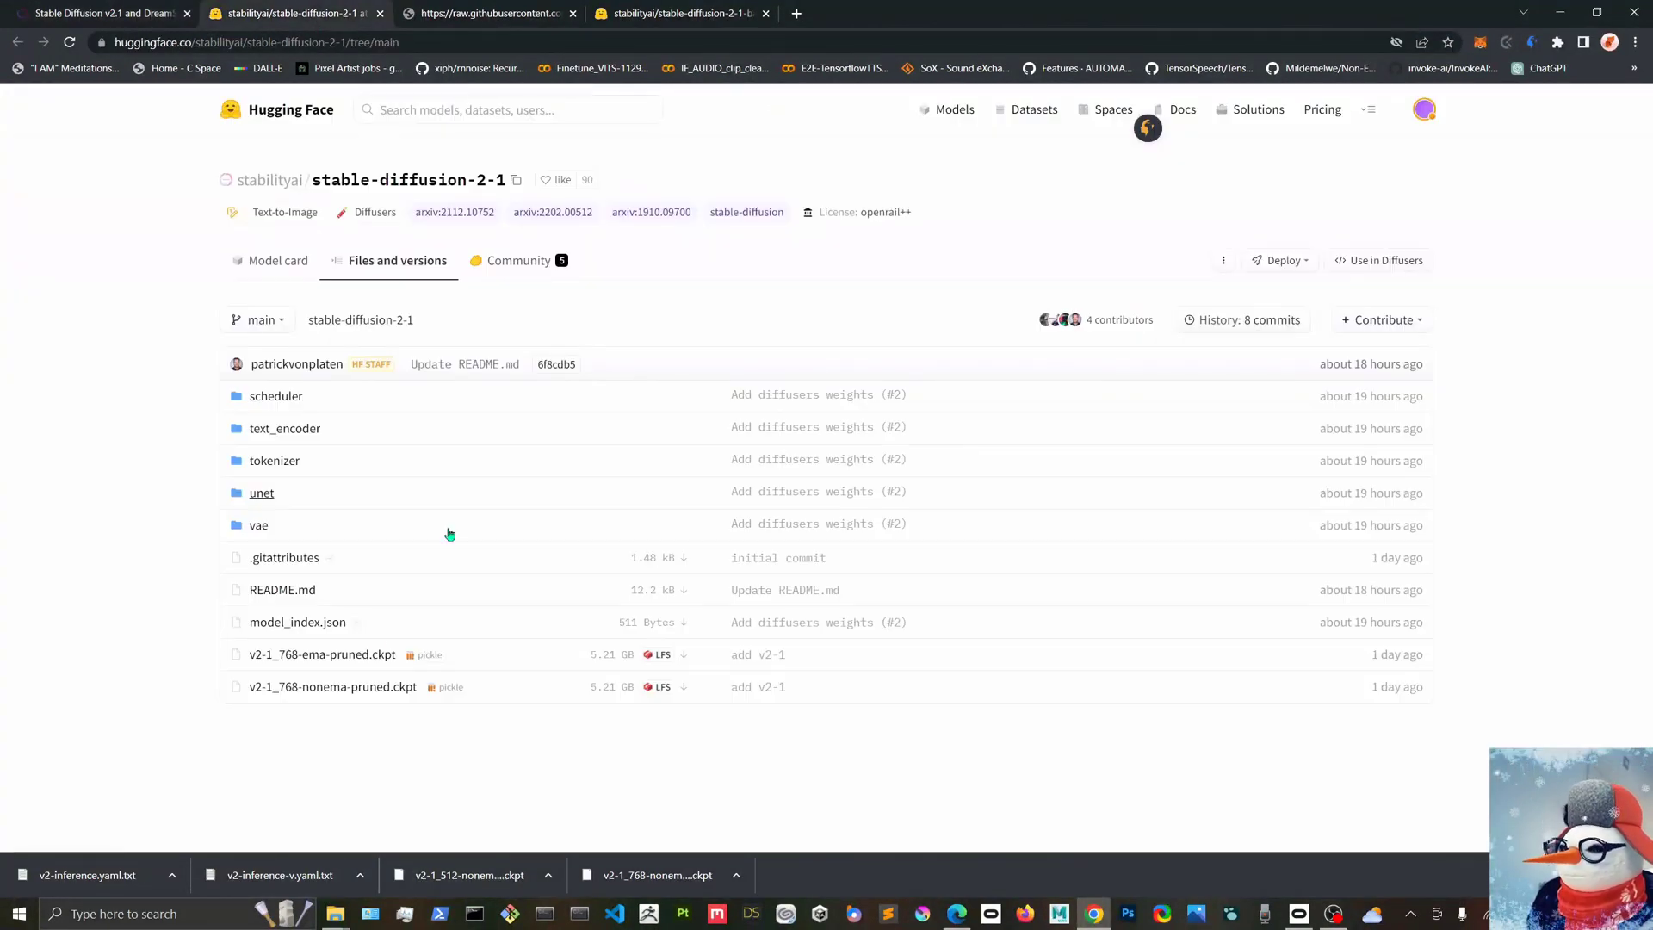
{"action": "left_click", "coordinate": [682, 14]}
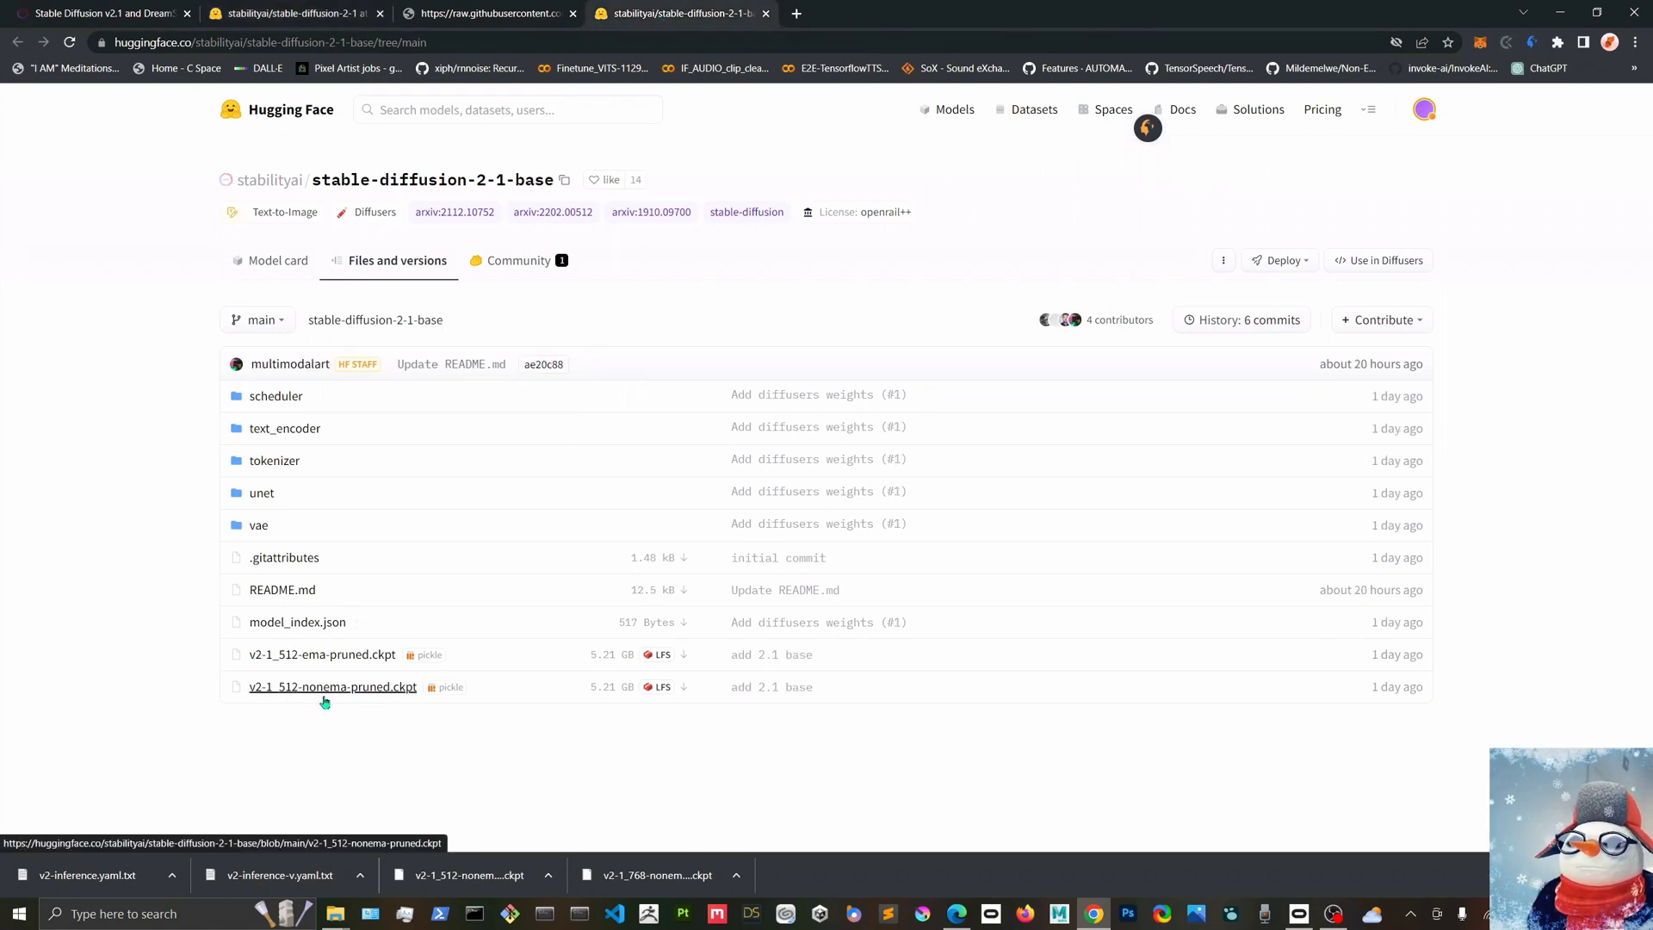
Save the raw v2-inference-v.yaml config from the GitHub configs folder to disk.
{"action": "left_click", "coordinate": [491, 13]}
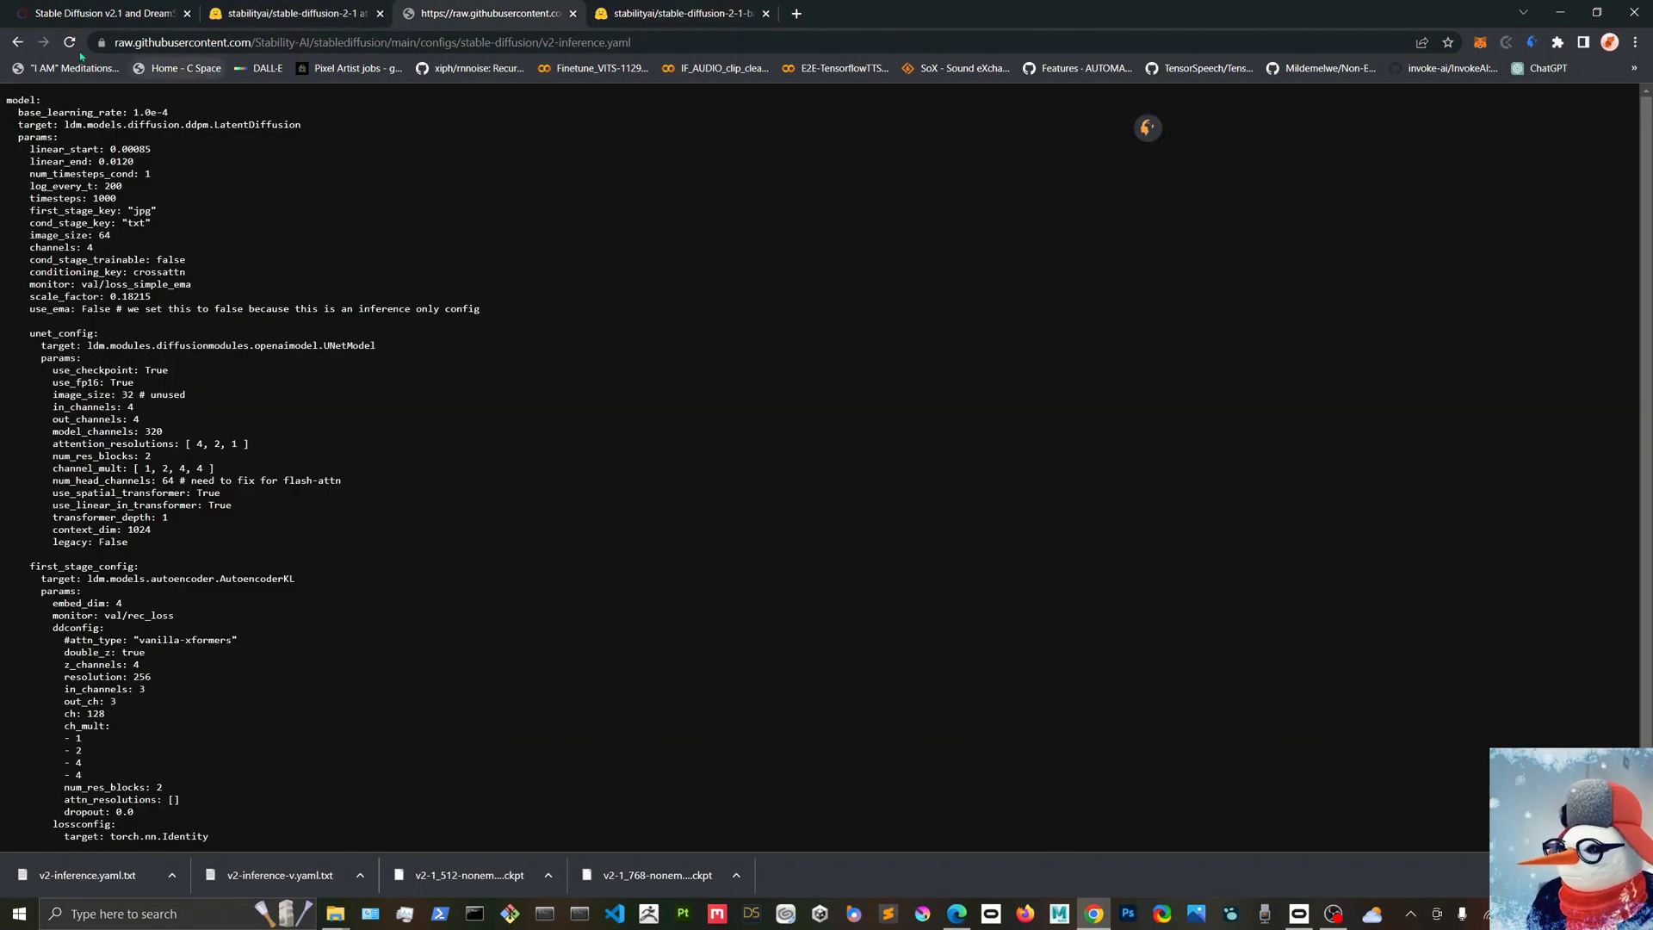
{"action": "left_click", "coordinate": [18, 41]}
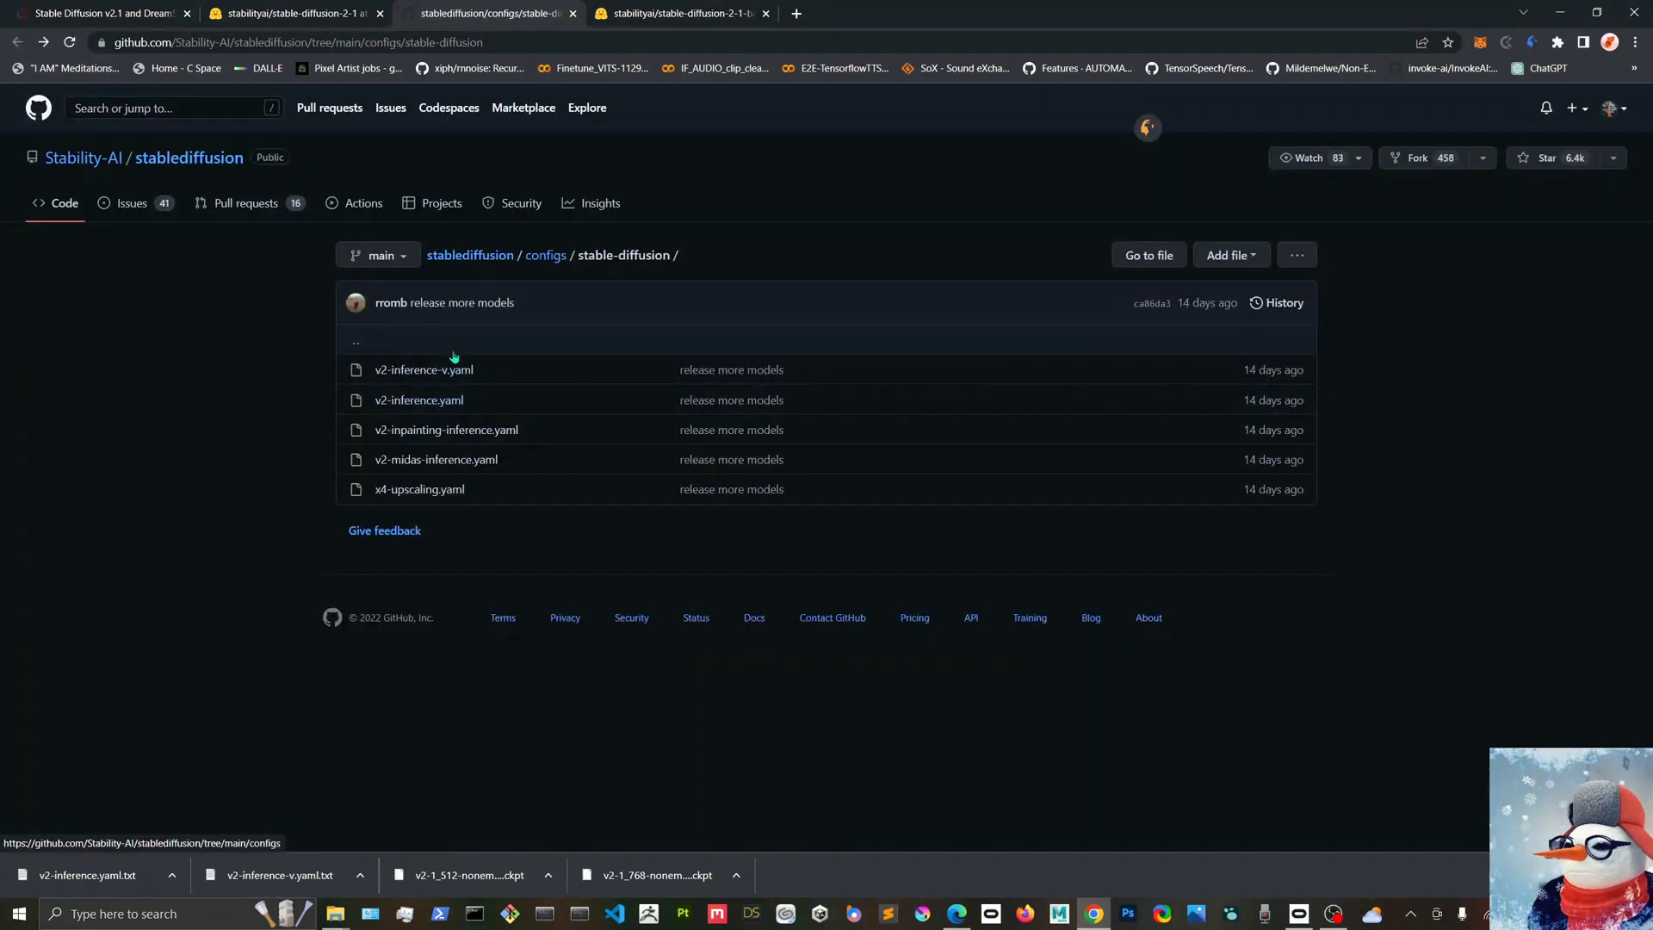
{"action": "right_click", "coordinate": [424, 369]}
{"action": "left_click", "coordinate": [516, 383]}
{"action": "left_click", "coordinate": [657, 14]}
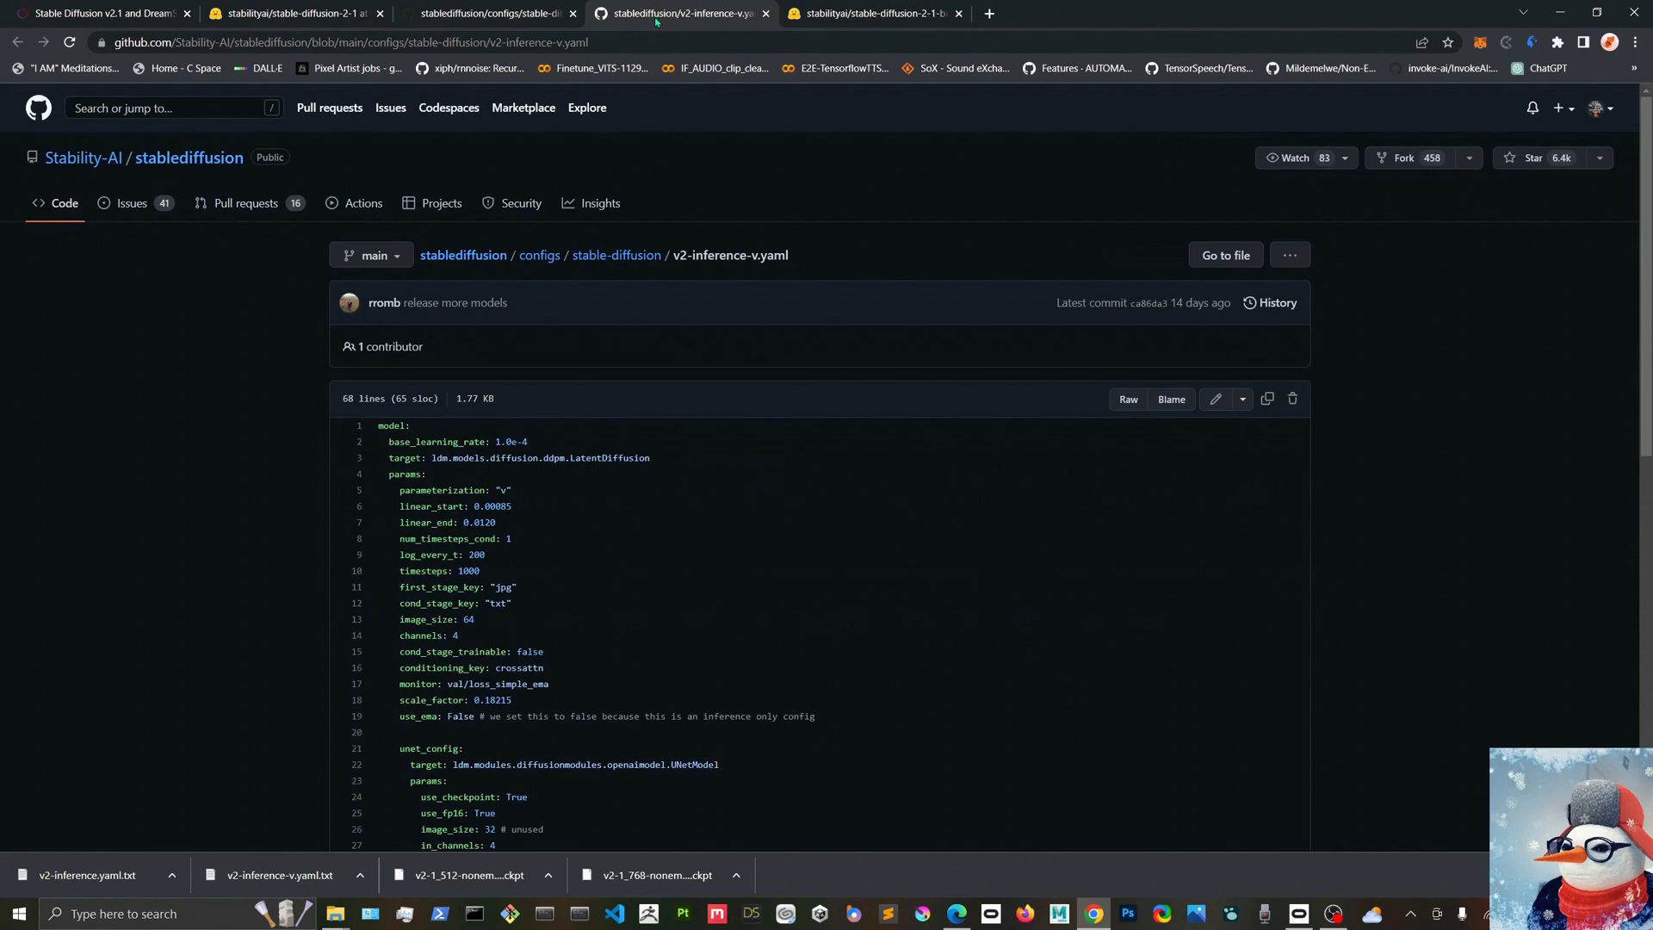
{"action": "left_click", "coordinate": [1129, 398]}
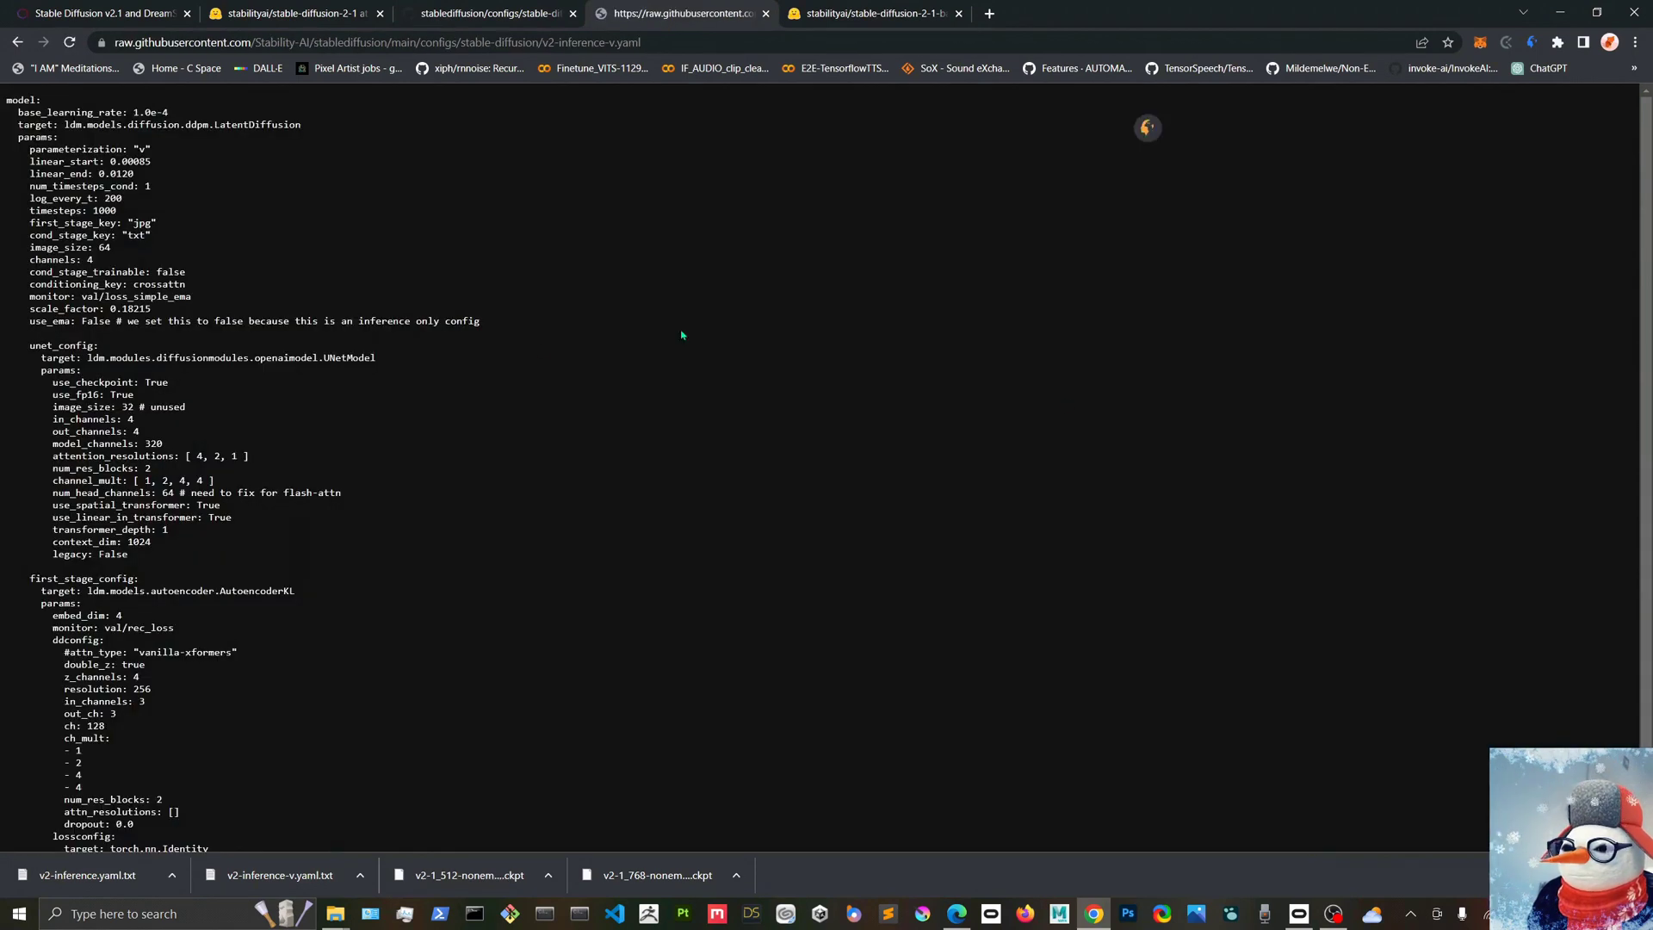
{"action": "right_click", "coordinate": [682, 334]}
{"action": "left_click", "coordinate": [736, 407]}
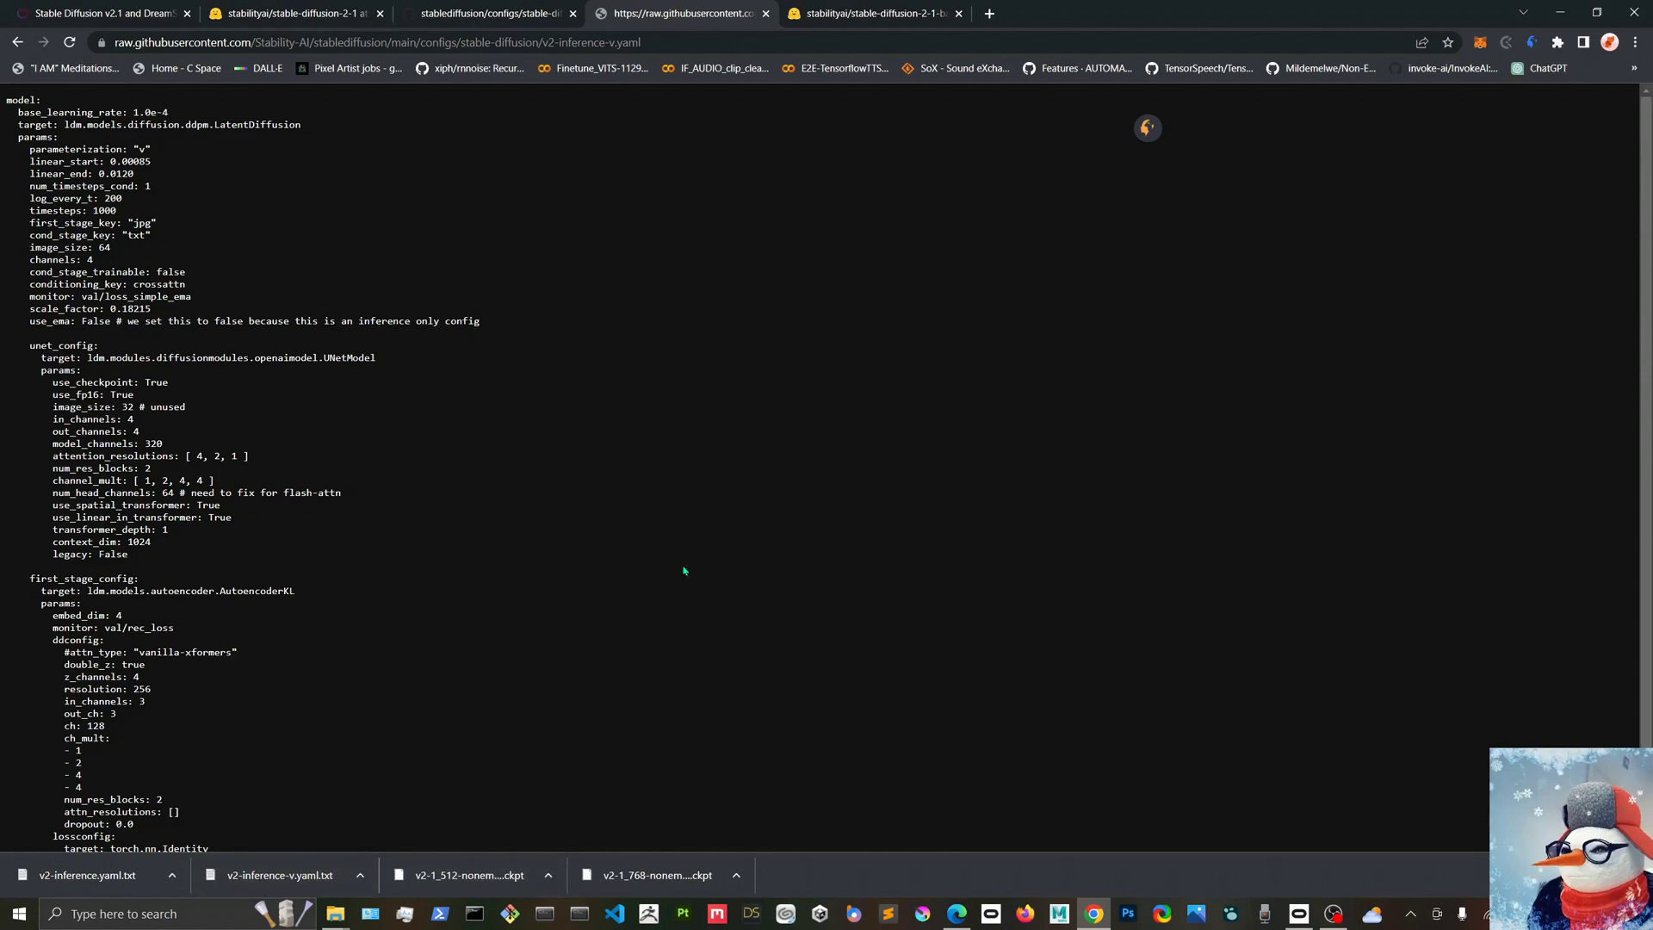
Copy today's four downloaded checkpoint and config files from Downloads, then open stable-diffusion-webui.
{"action": "left_click", "coordinate": [336, 914]}
{"action": "left_click", "coordinate": [426, 845]}
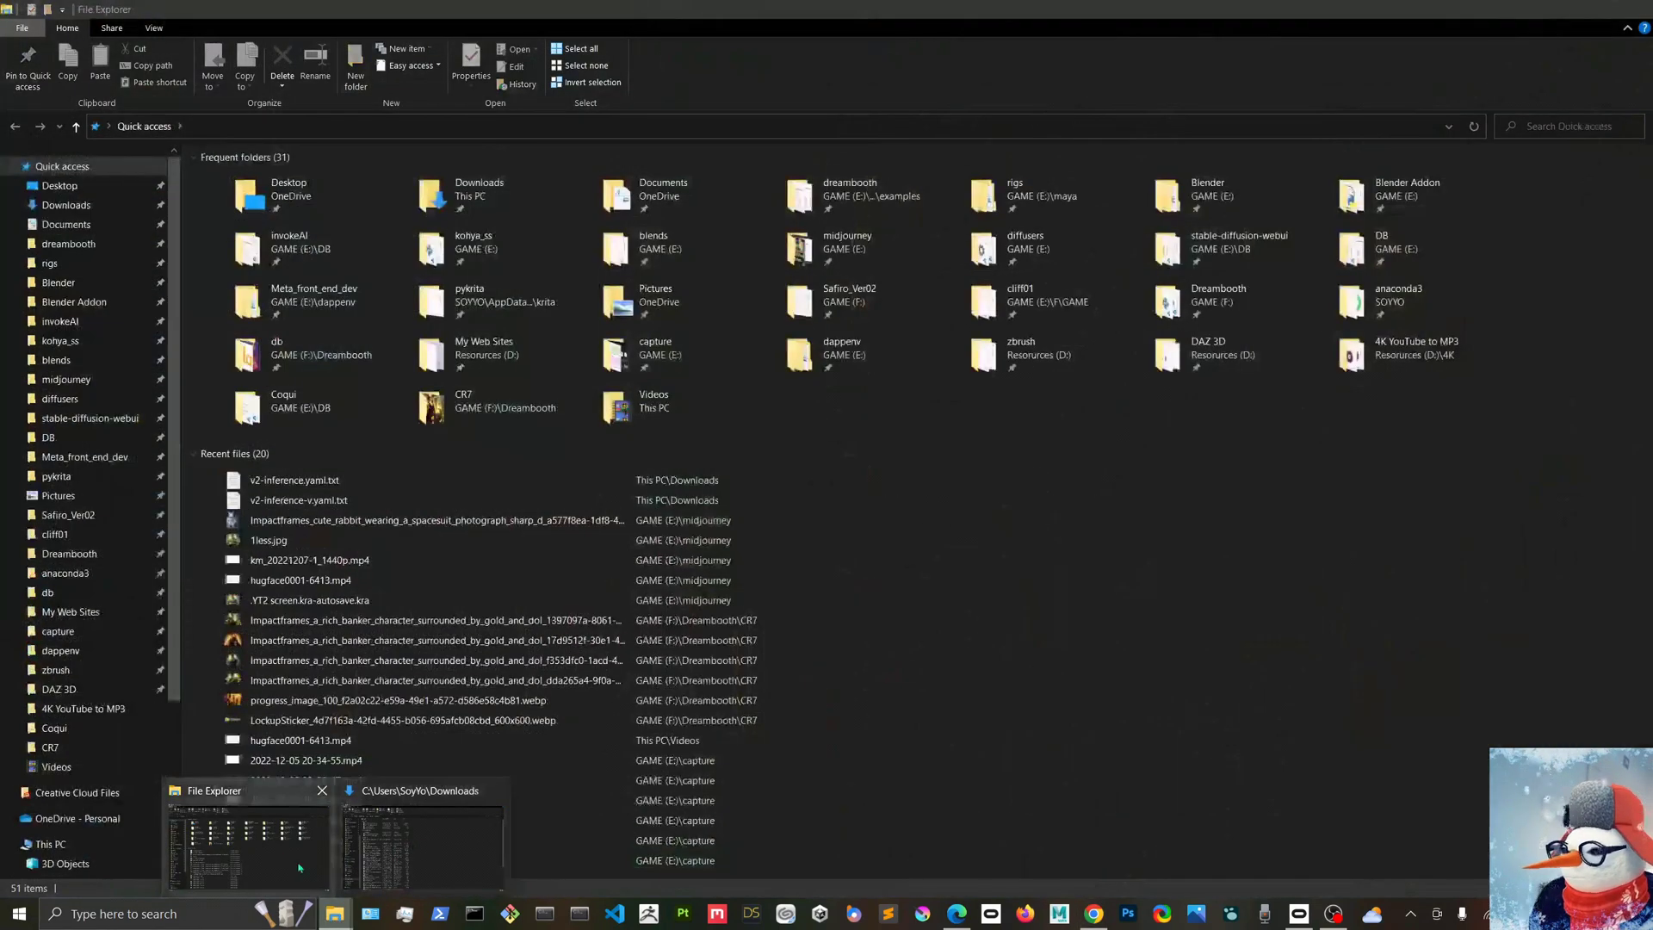
{"action": "left_click", "coordinate": [427, 846]}
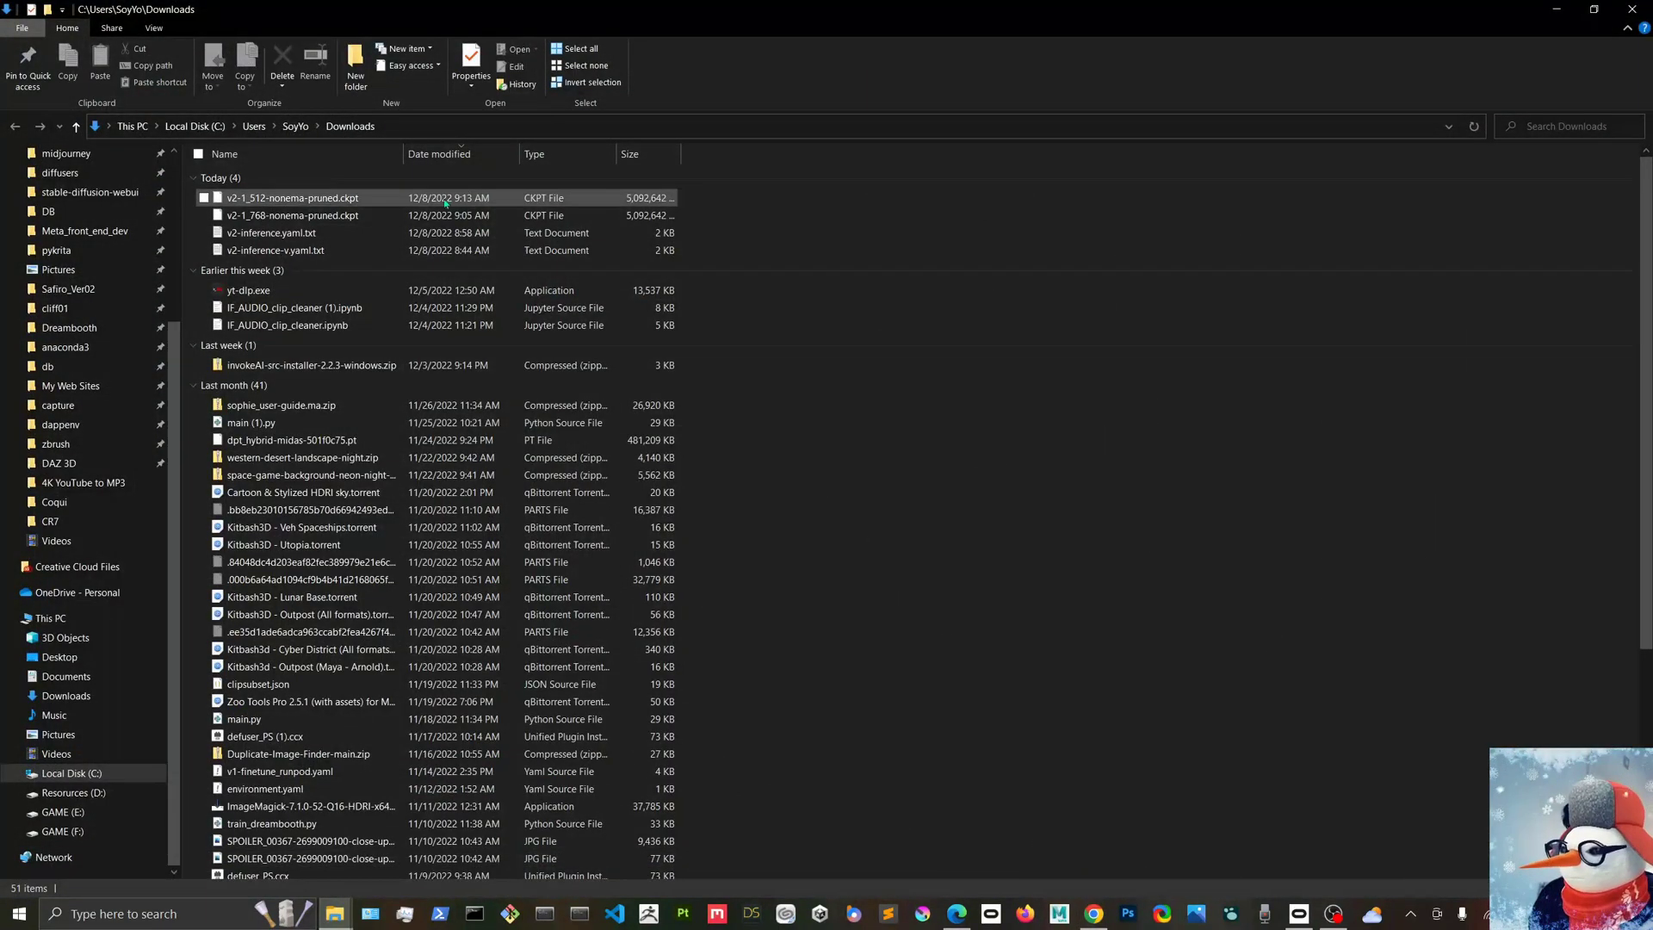
{"action": "left_click_drag", "start_coordinate": [374, 191], "coordinate": [300, 252]}
{"action": "right_click", "coordinate": [297, 236]}
{"action": "left_click", "coordinate": [181, 424]}
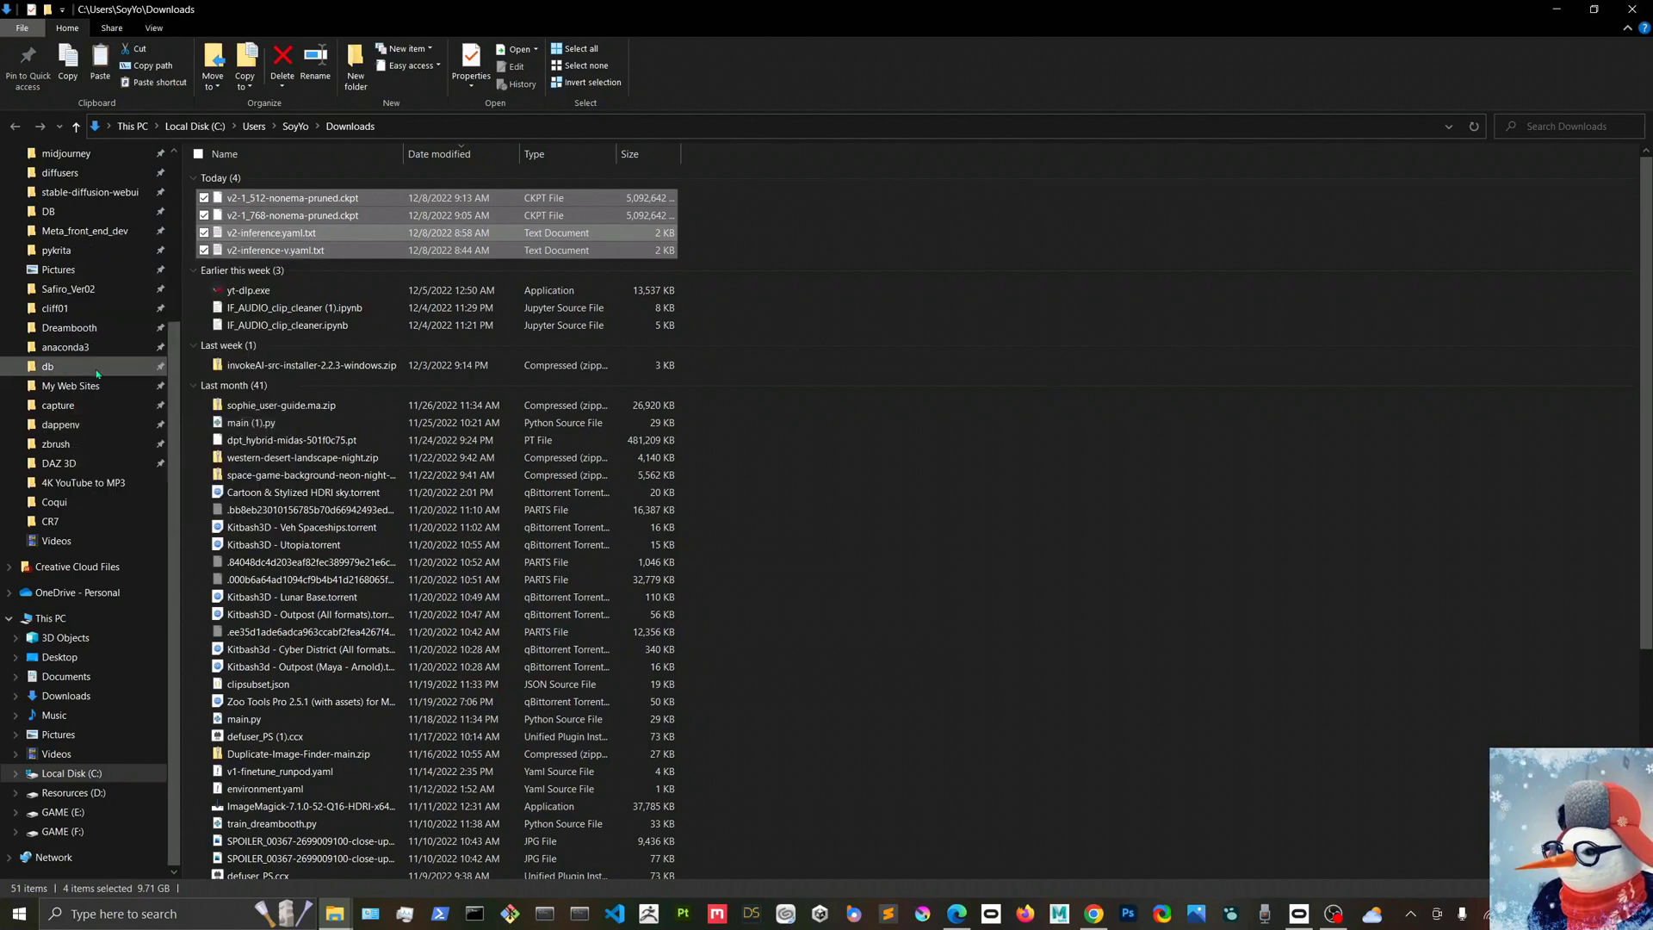
{"action": "scroll", "coordinate": [114, 458], "scroll_direction": "up", "scroll_amount": 2}
{"action": "left_click", "coordinate": [89, 268]}
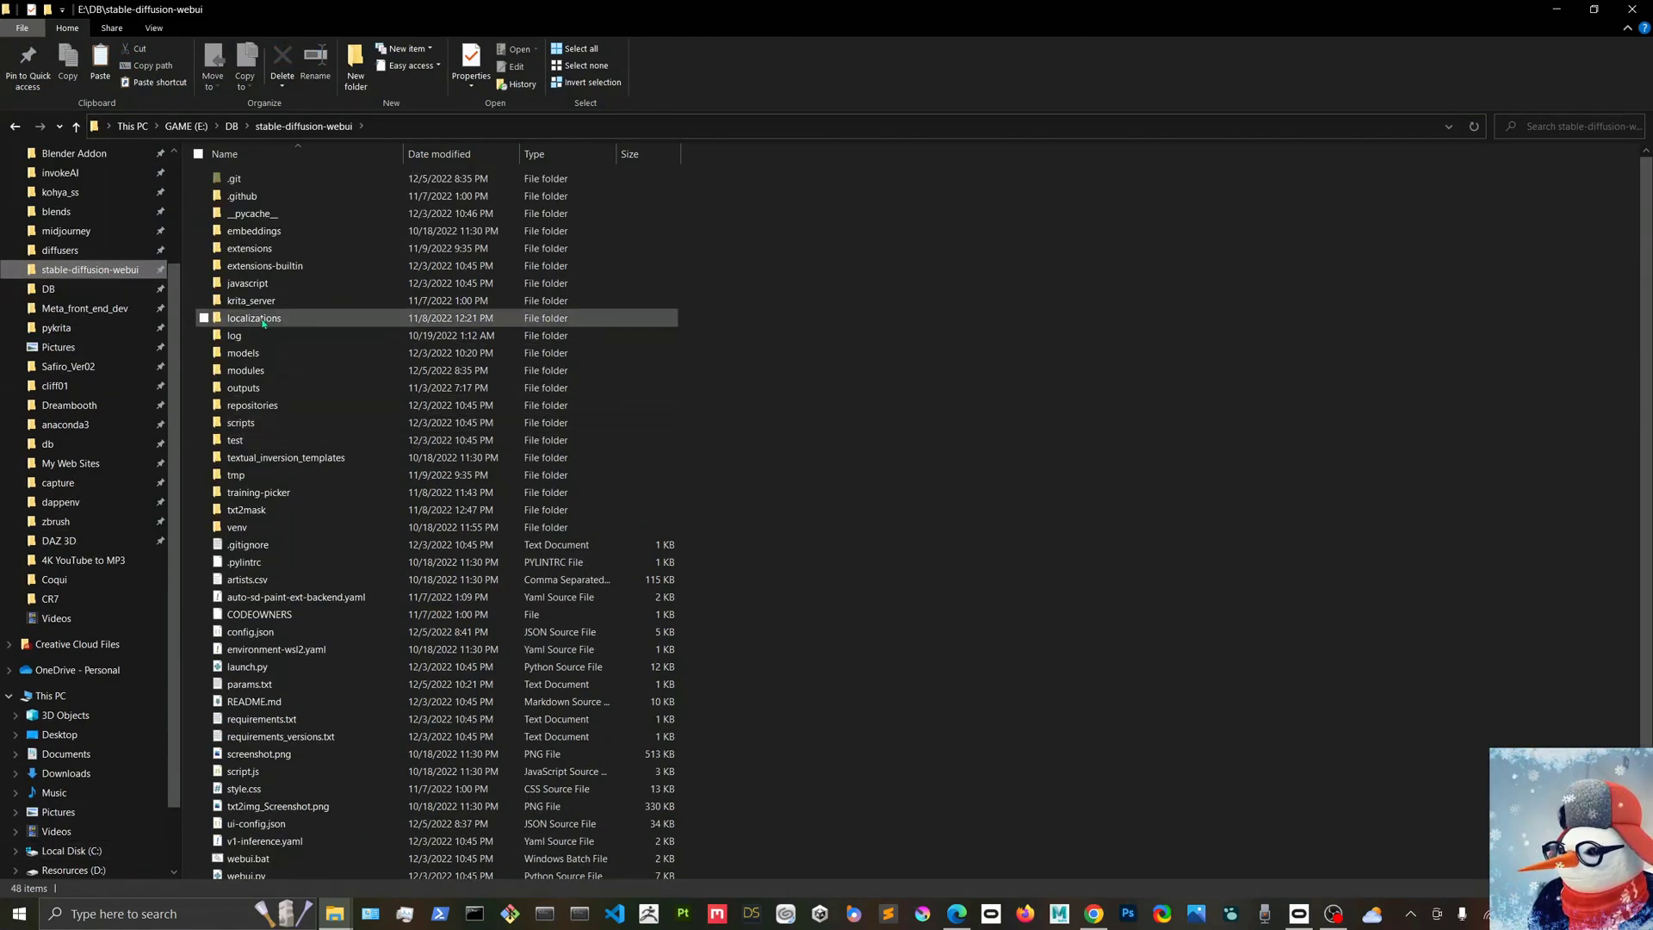
Paste the four copied files into the models > Stable-diffusion folder.
{"action": "double_click", "coordinate": [243, 353]}
{"action": "double_click", "coordinate": [259, 335]}
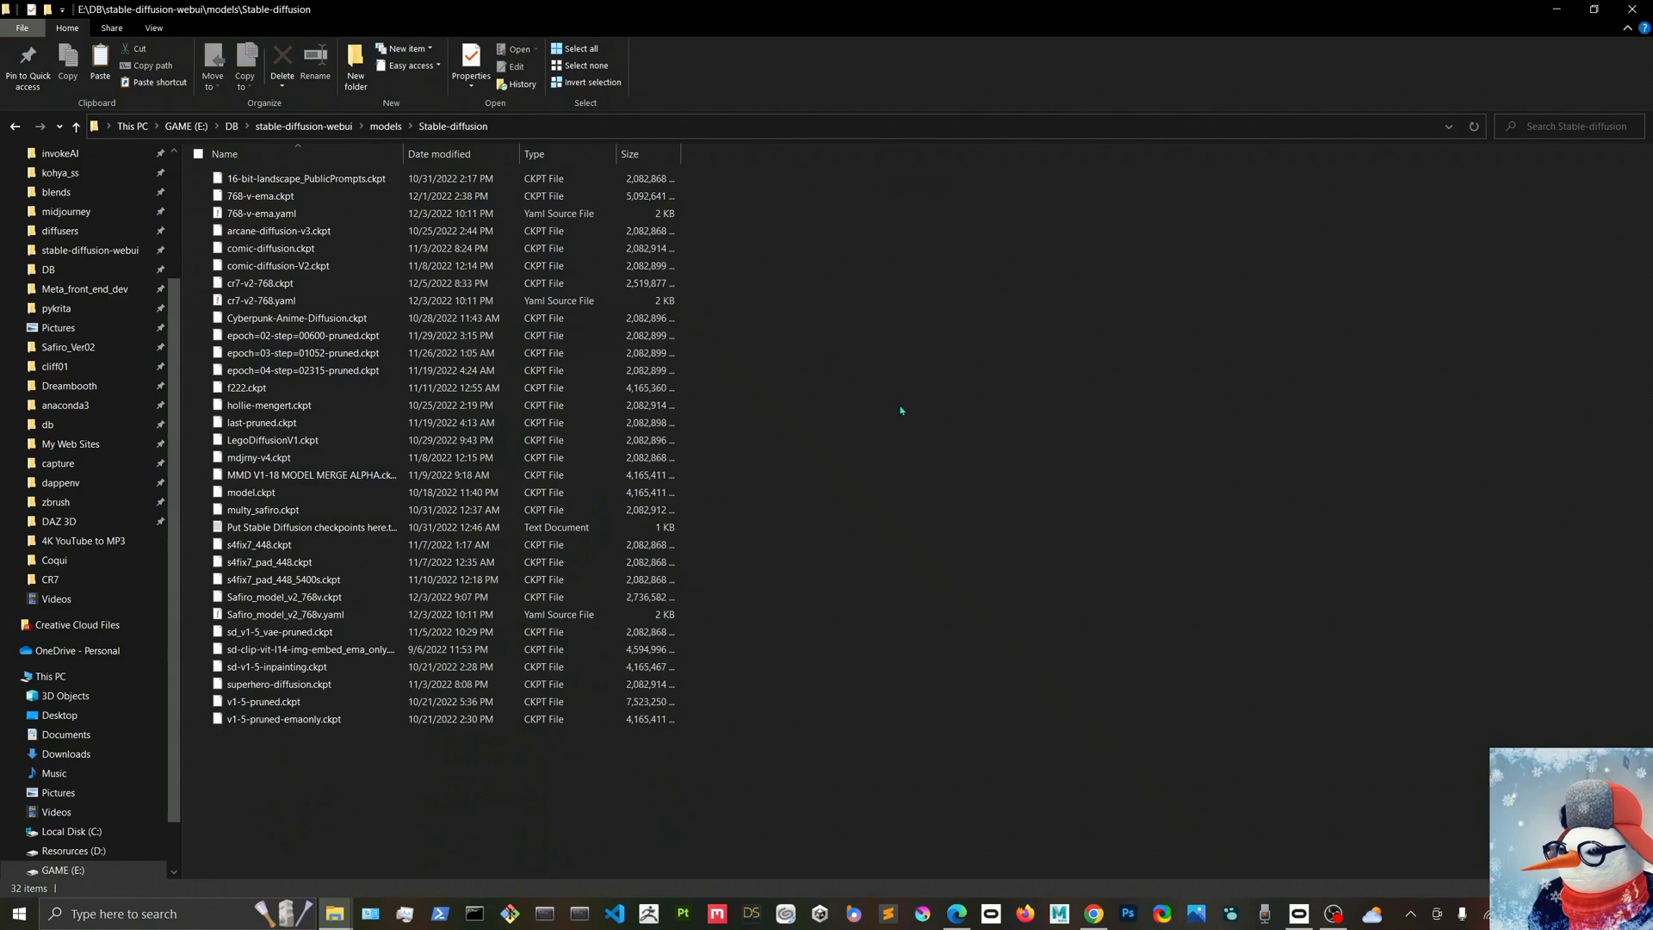
{"action": "right_click", "coordinate": [564, 797]}
{"action": "left_click", "coordinate": [426, 577]}
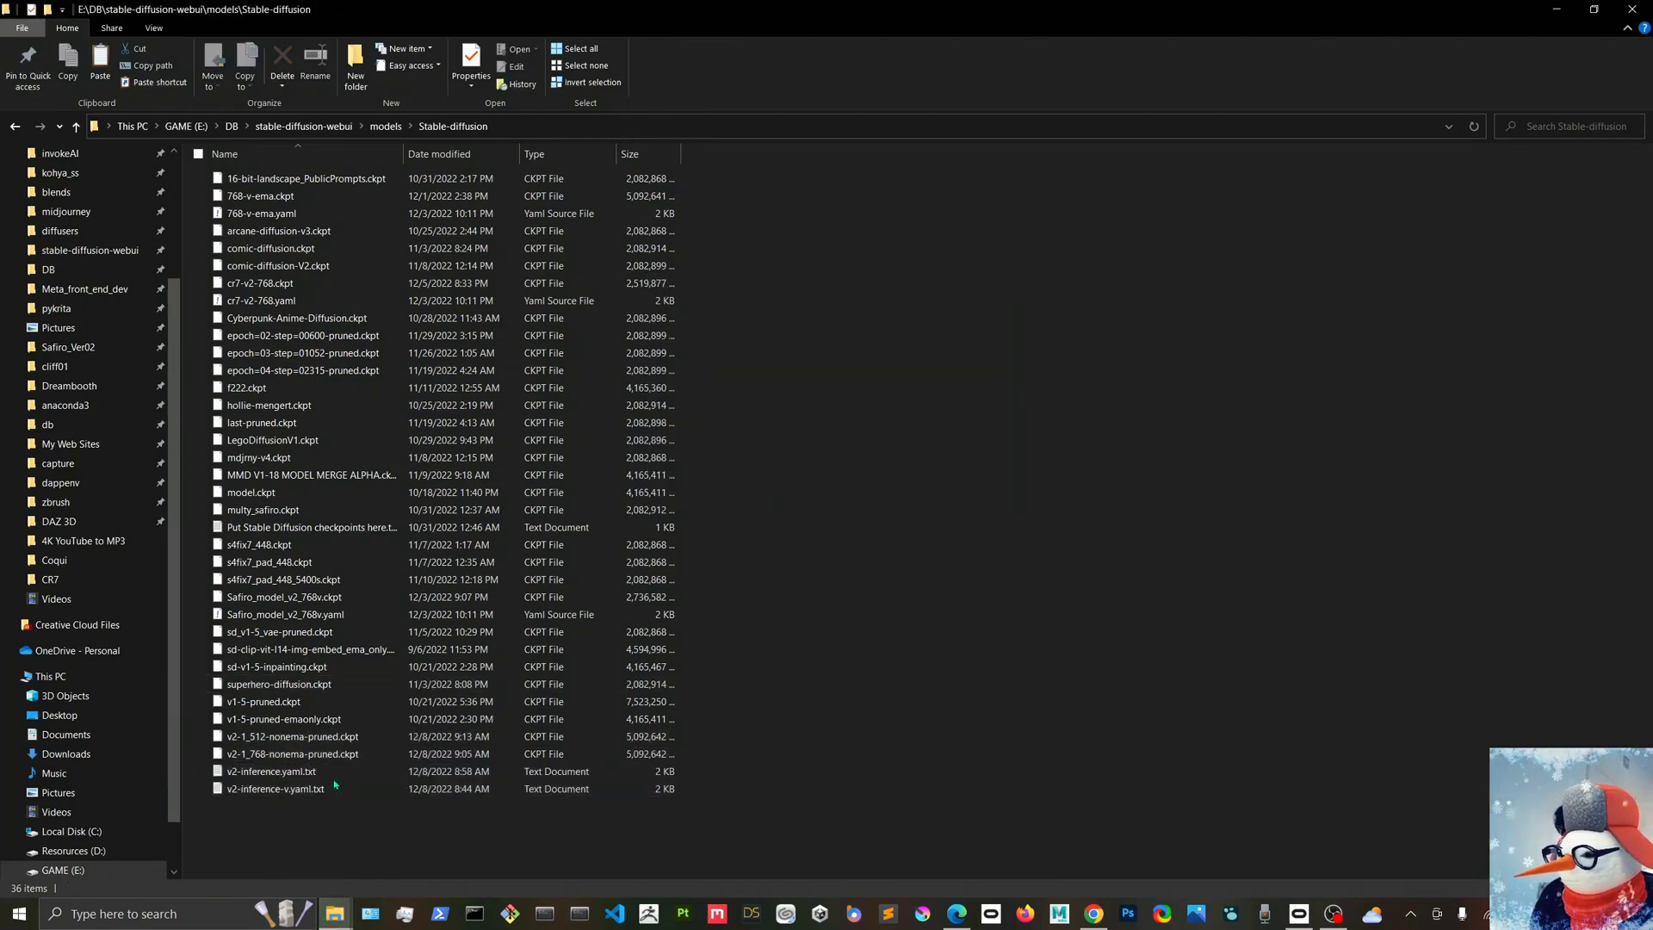
Rename v2-inference-v.yaml.txt to v2-1_768-nonema-pruned.yaml, accepting the extension change.
{"action": "left_click", "coordinate": [275, 773]}
{"action": "left_click", "coordinate": [293, 754]}
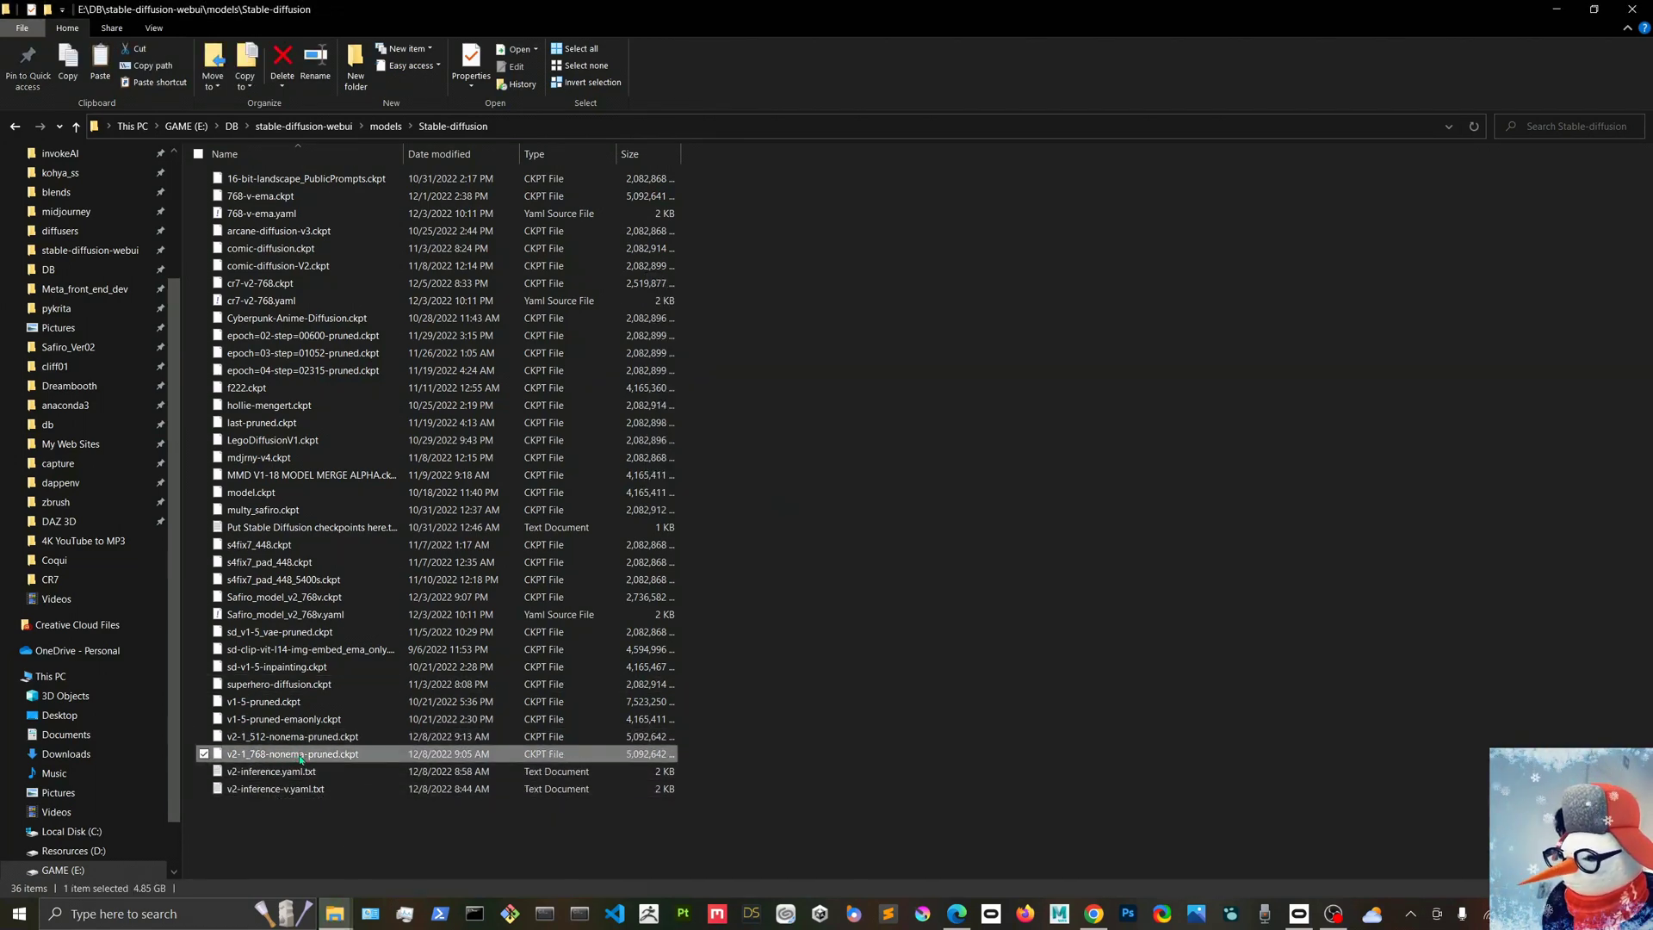
{"action": "left_click", "coordinate": [278, 788]}
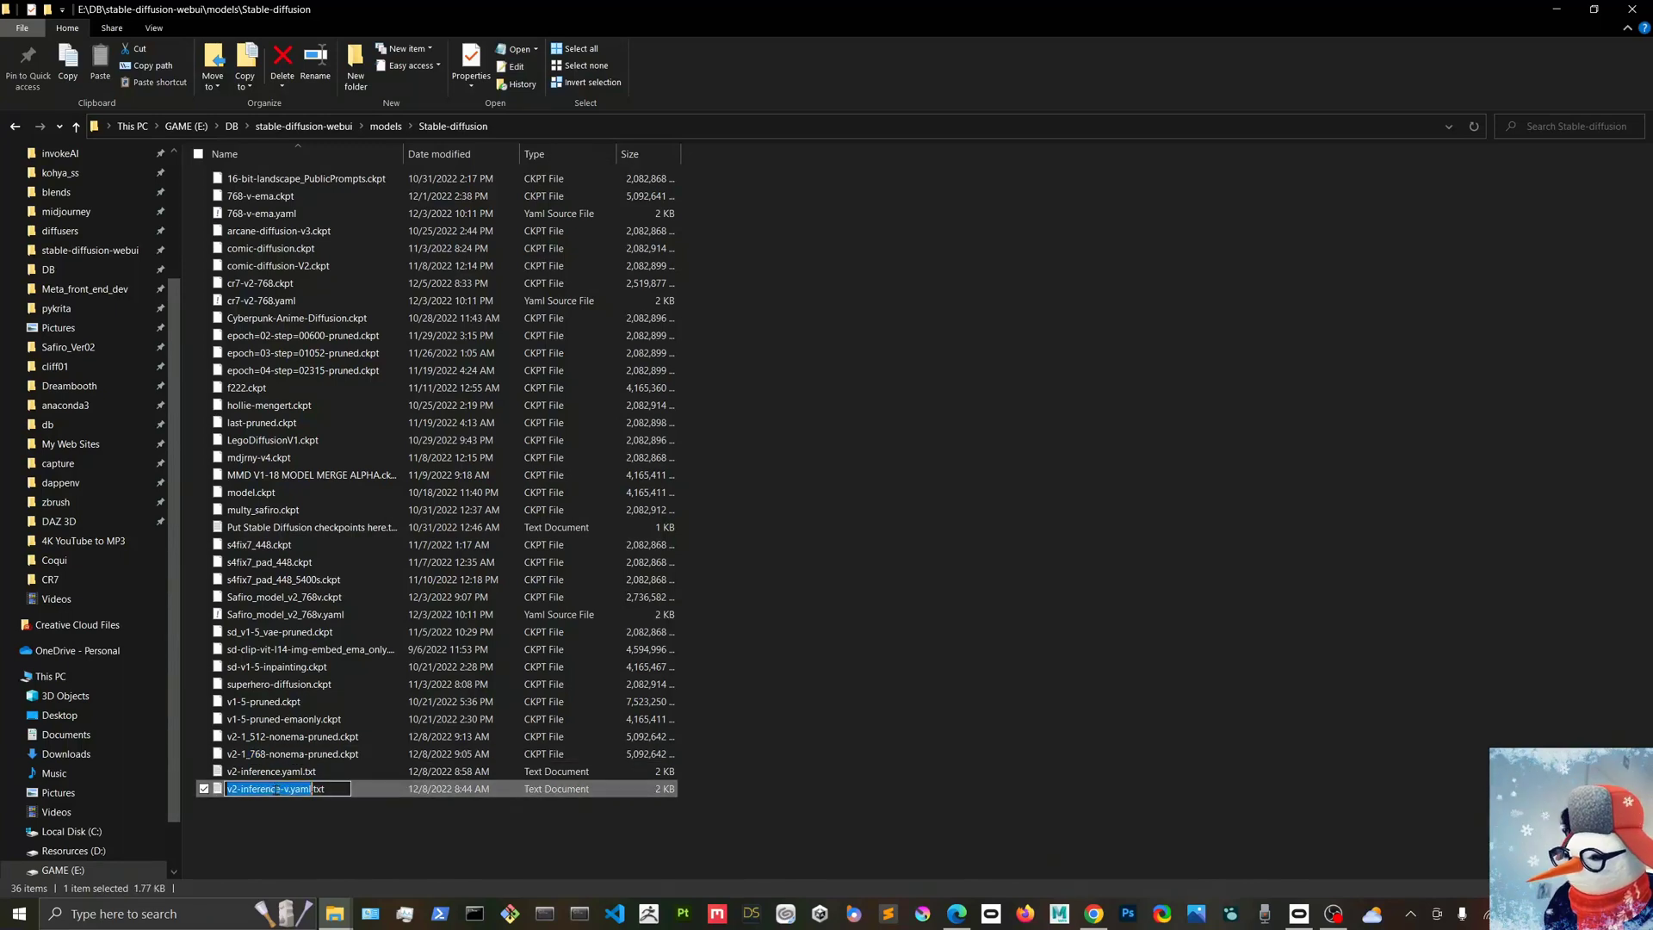
{"action": "key", "text": "ctrl+v"}
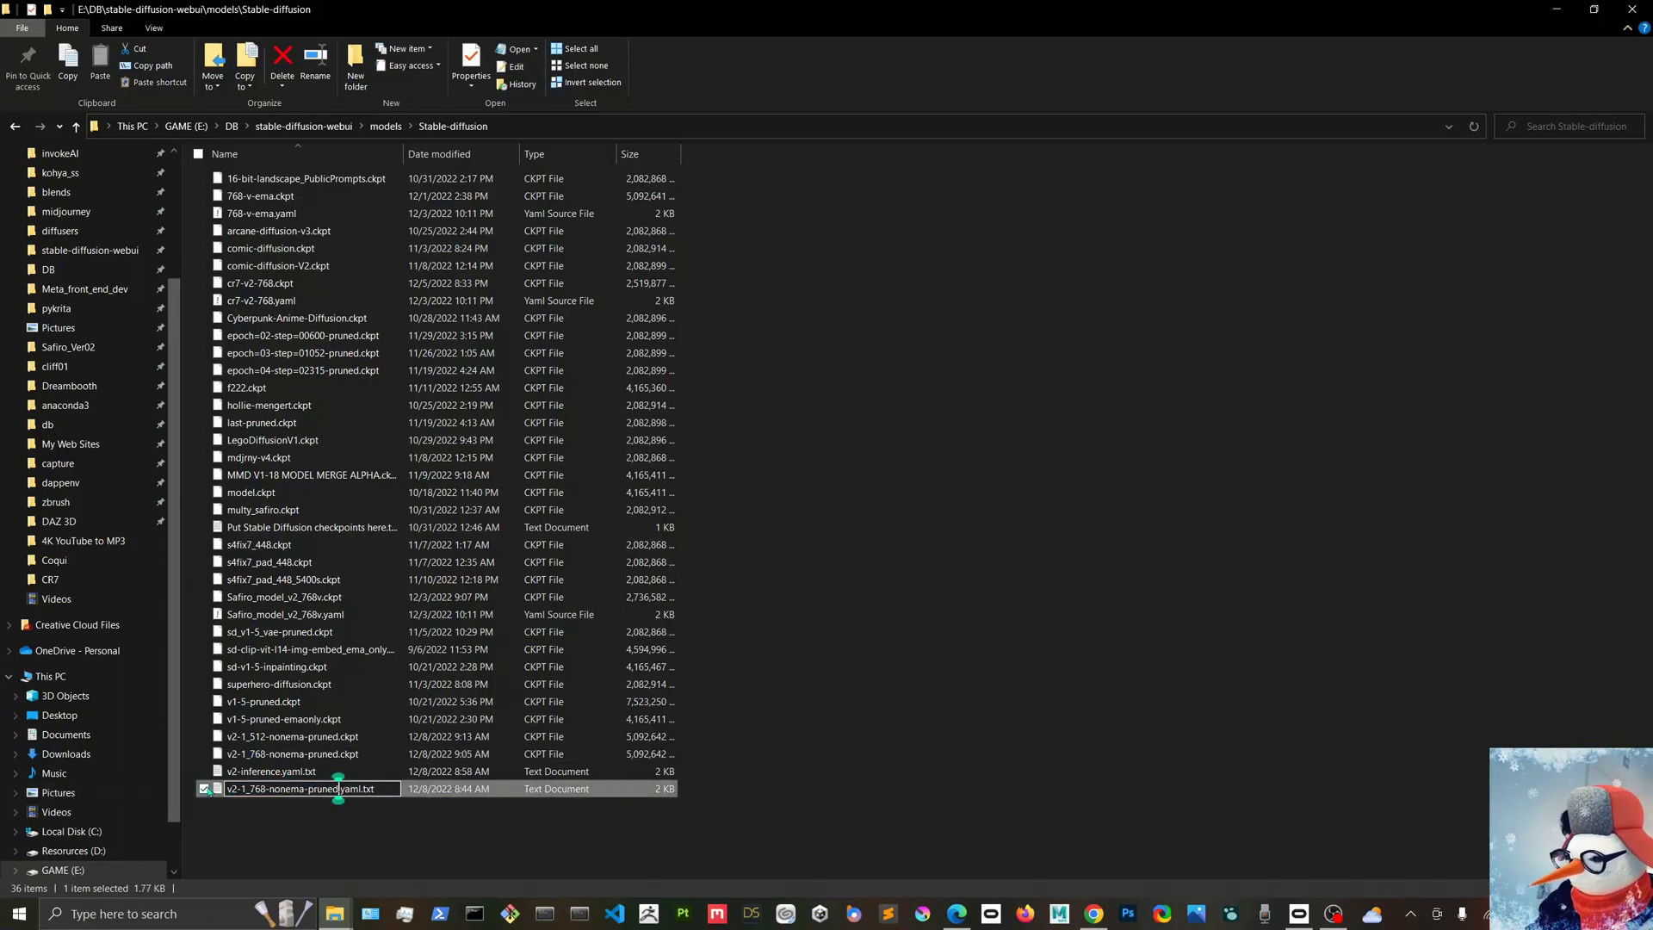
{"action": "key", "text": "Return"}
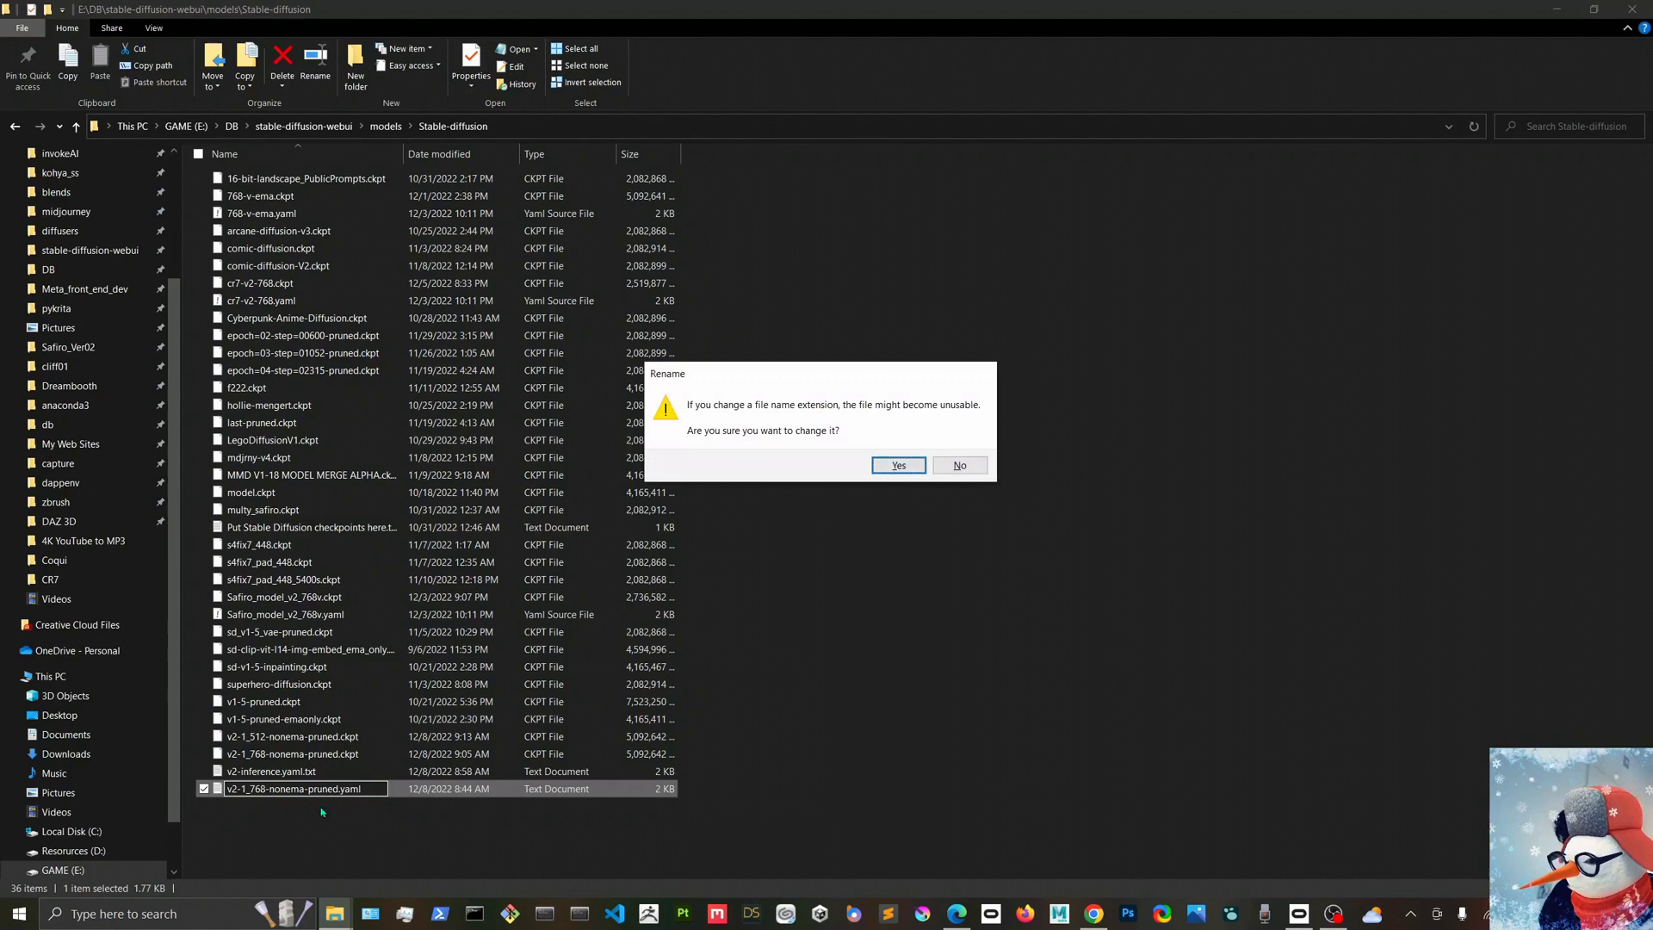
{"action": "left_click", "coordinate": [897, 465]}
Rename v2-inference.yaml.txt to v2-1_512-nonema-pruned.yaml, accepting the extension change.
{"action": "left_click", "coordinate": [310, 736]}
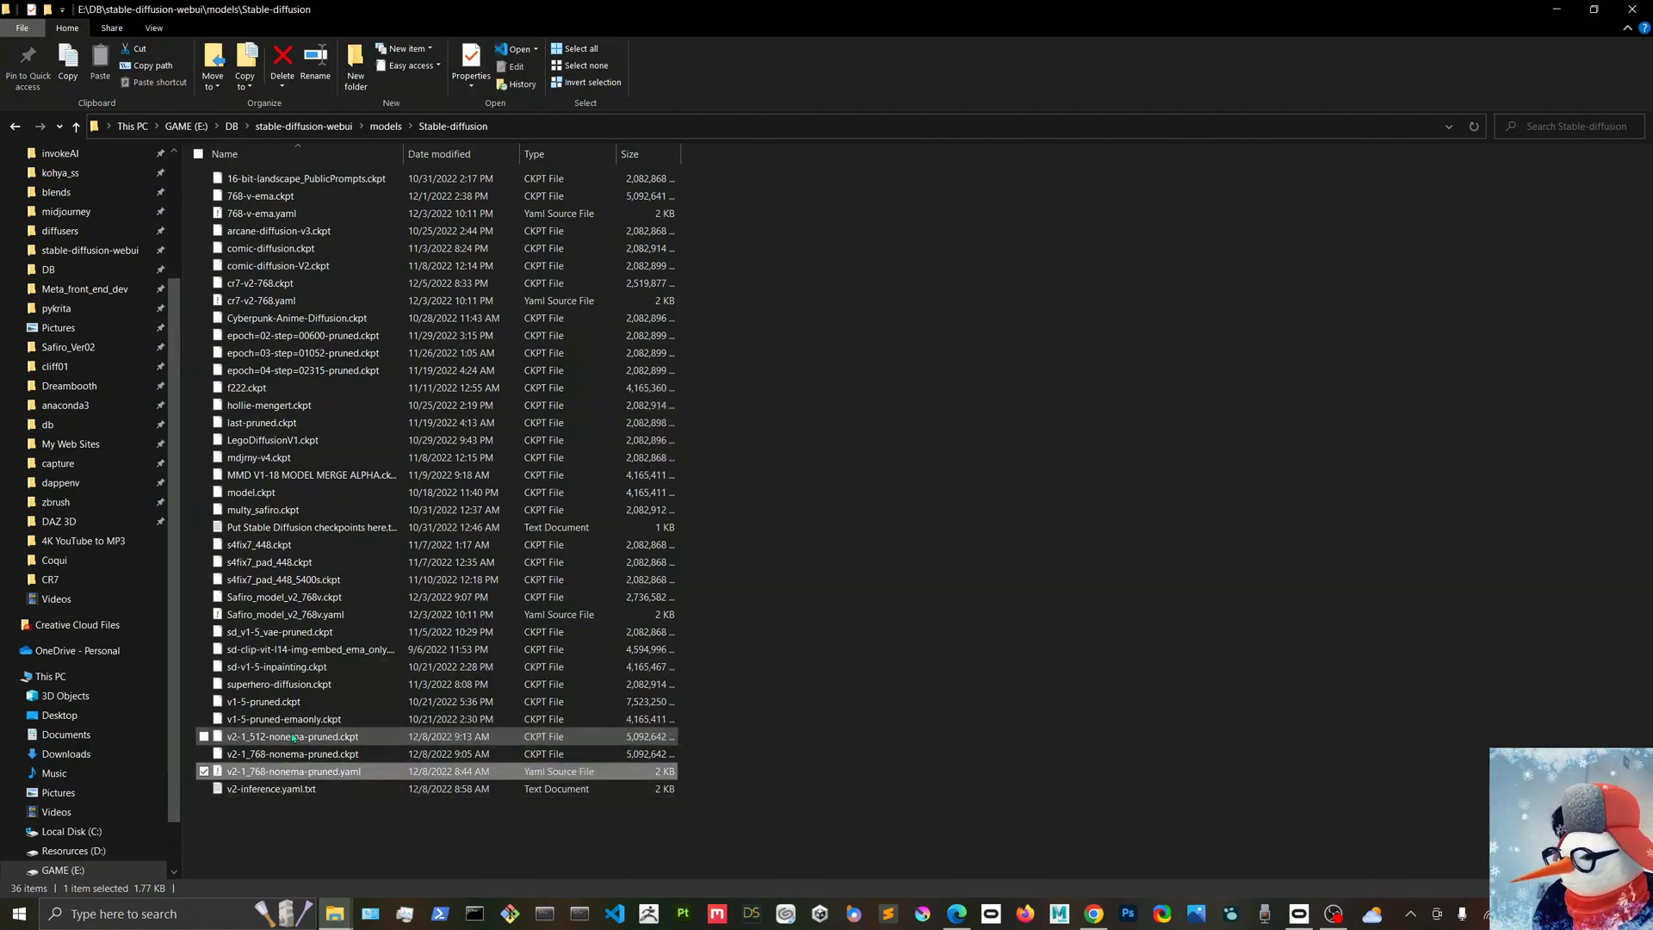
{"action": "left_click", "coordinate": [314, 740]}
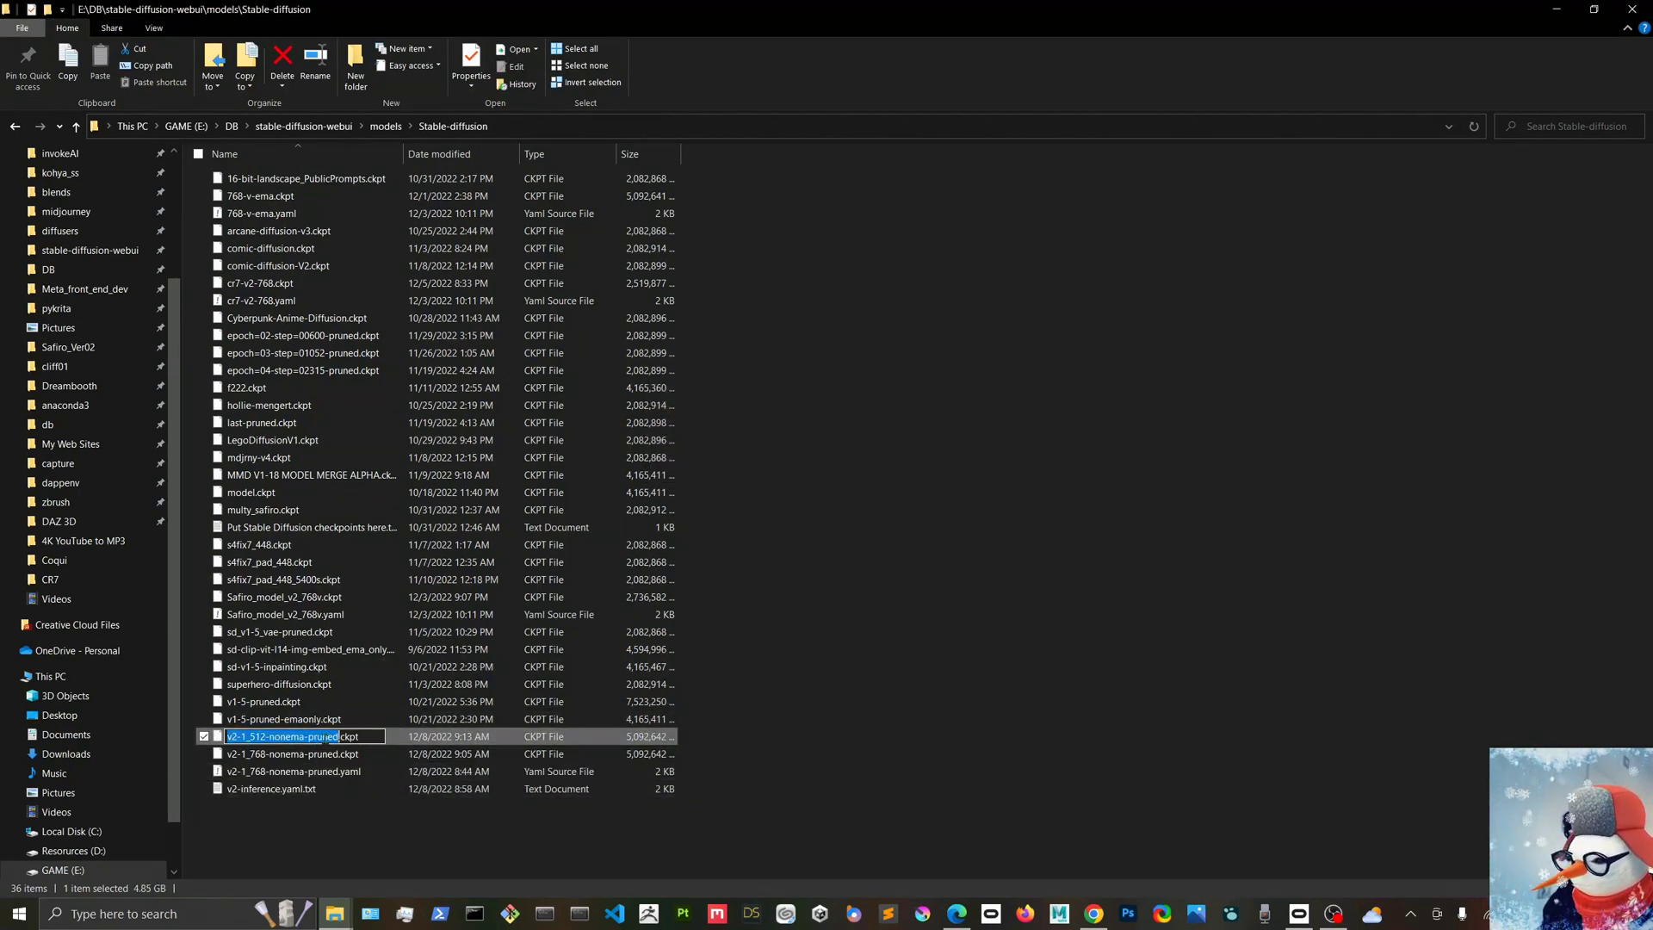
{"action": "left_click", "coordinate": [273, 789]}
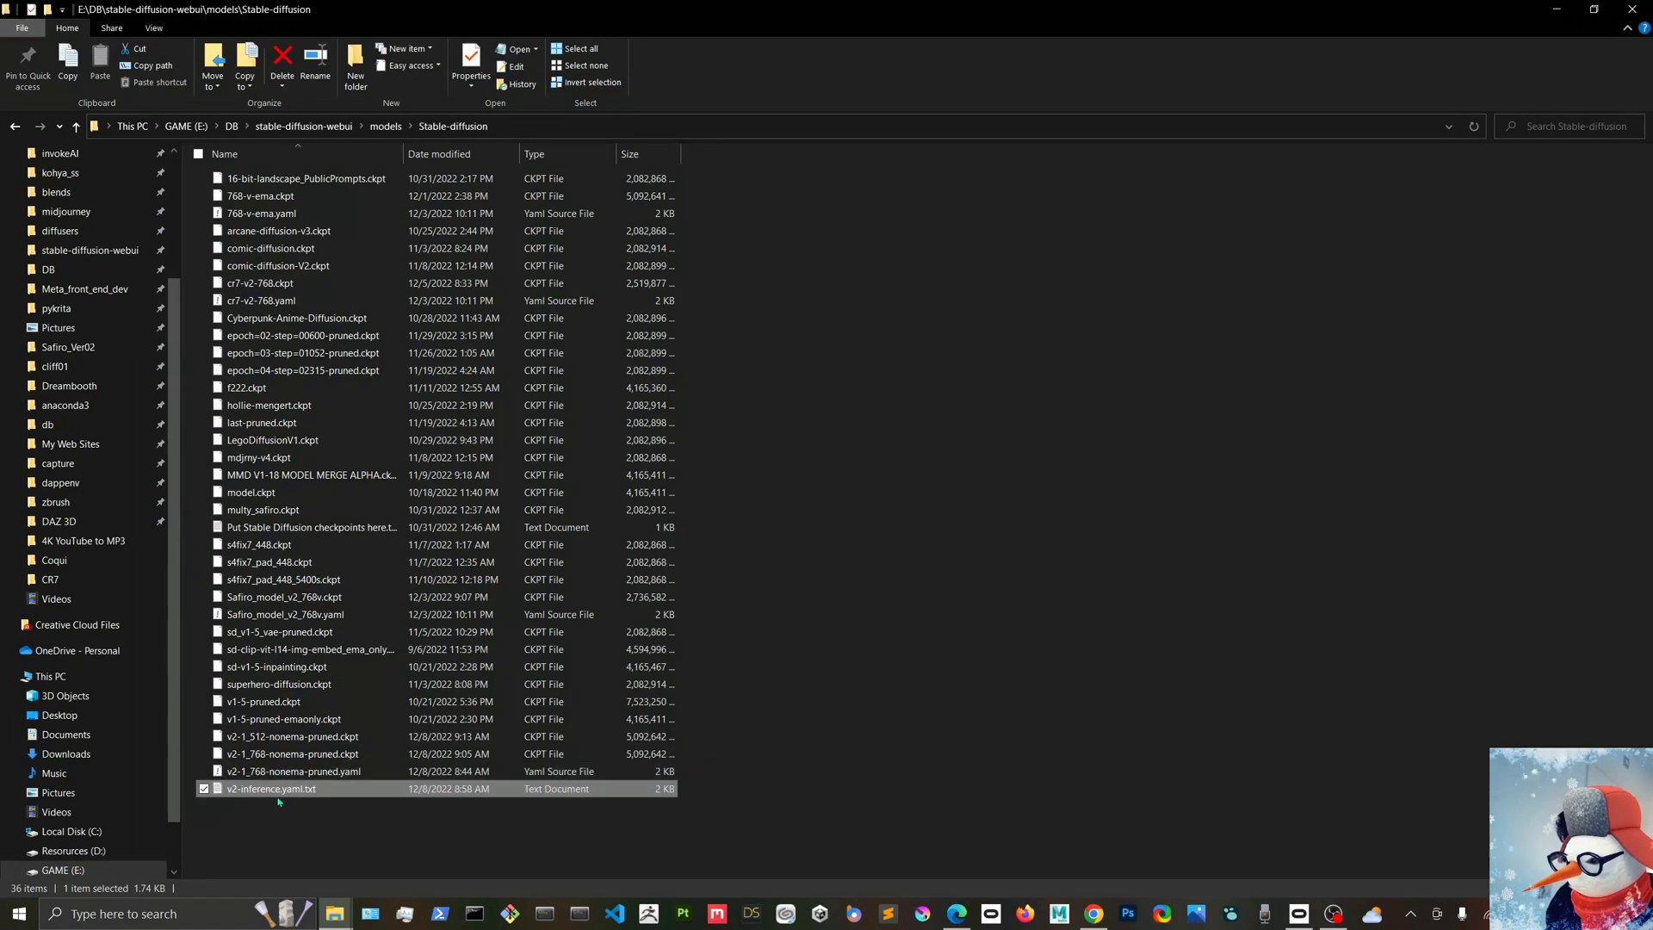
{"action": "left_click", "coordinate": [274, 789]}
{"action": "type", "text": "v2-1_512-nonema-pruned"}
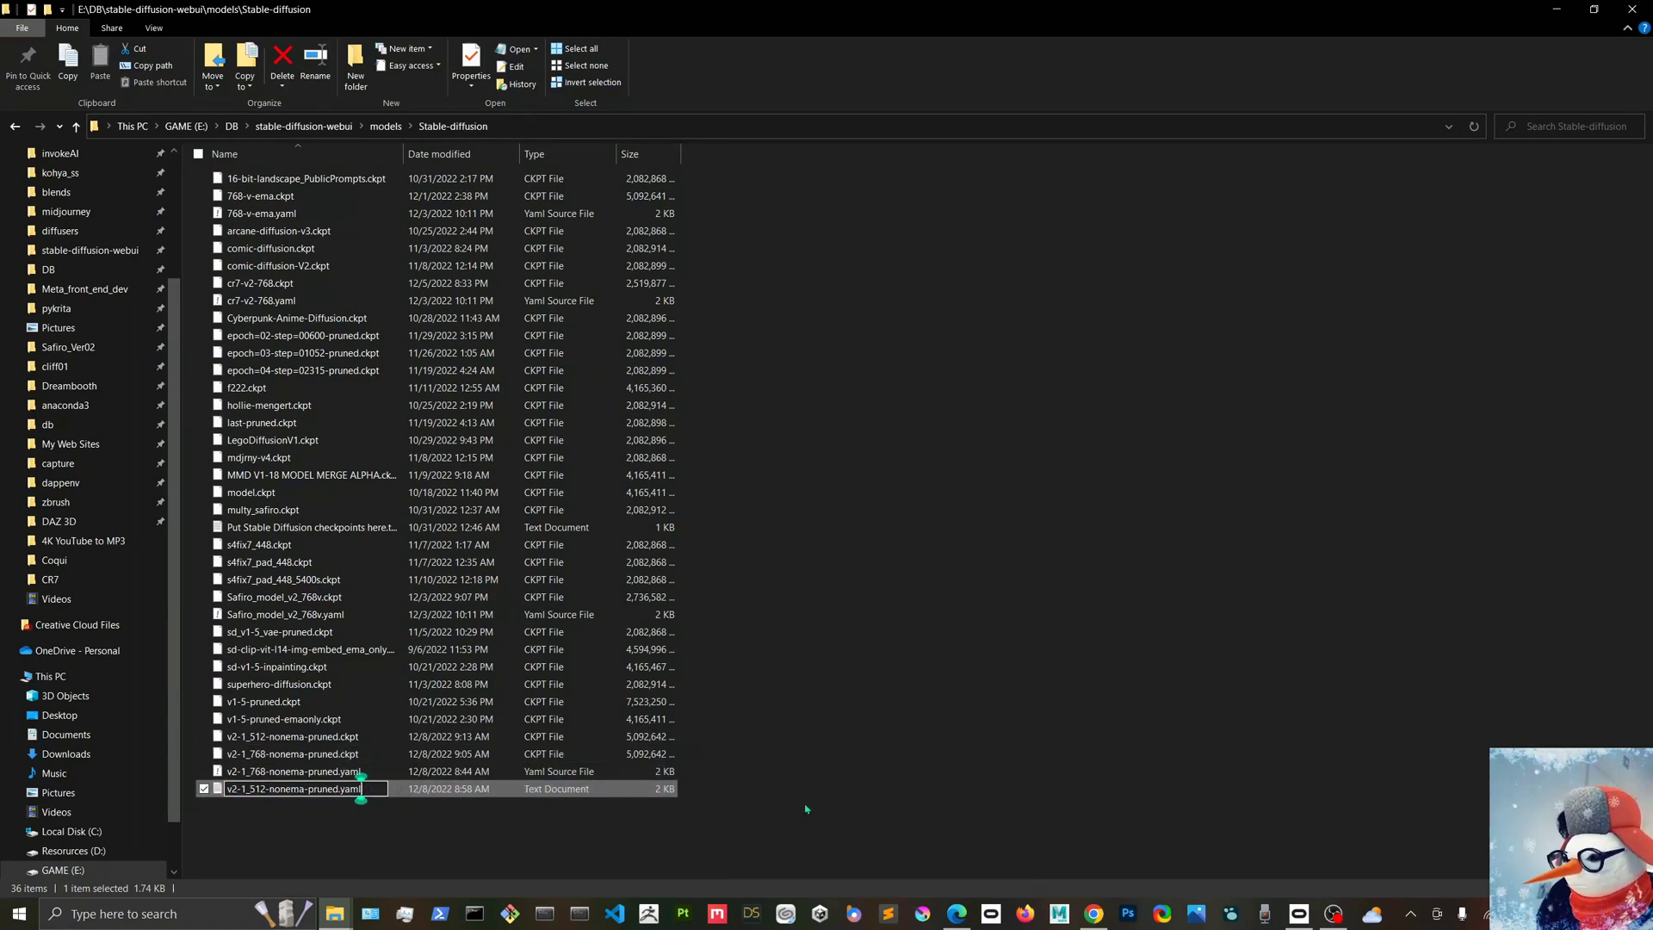
{"action": "key", "text": "Return"}
{"action": "left_click", "coordinate": [897, 470]}
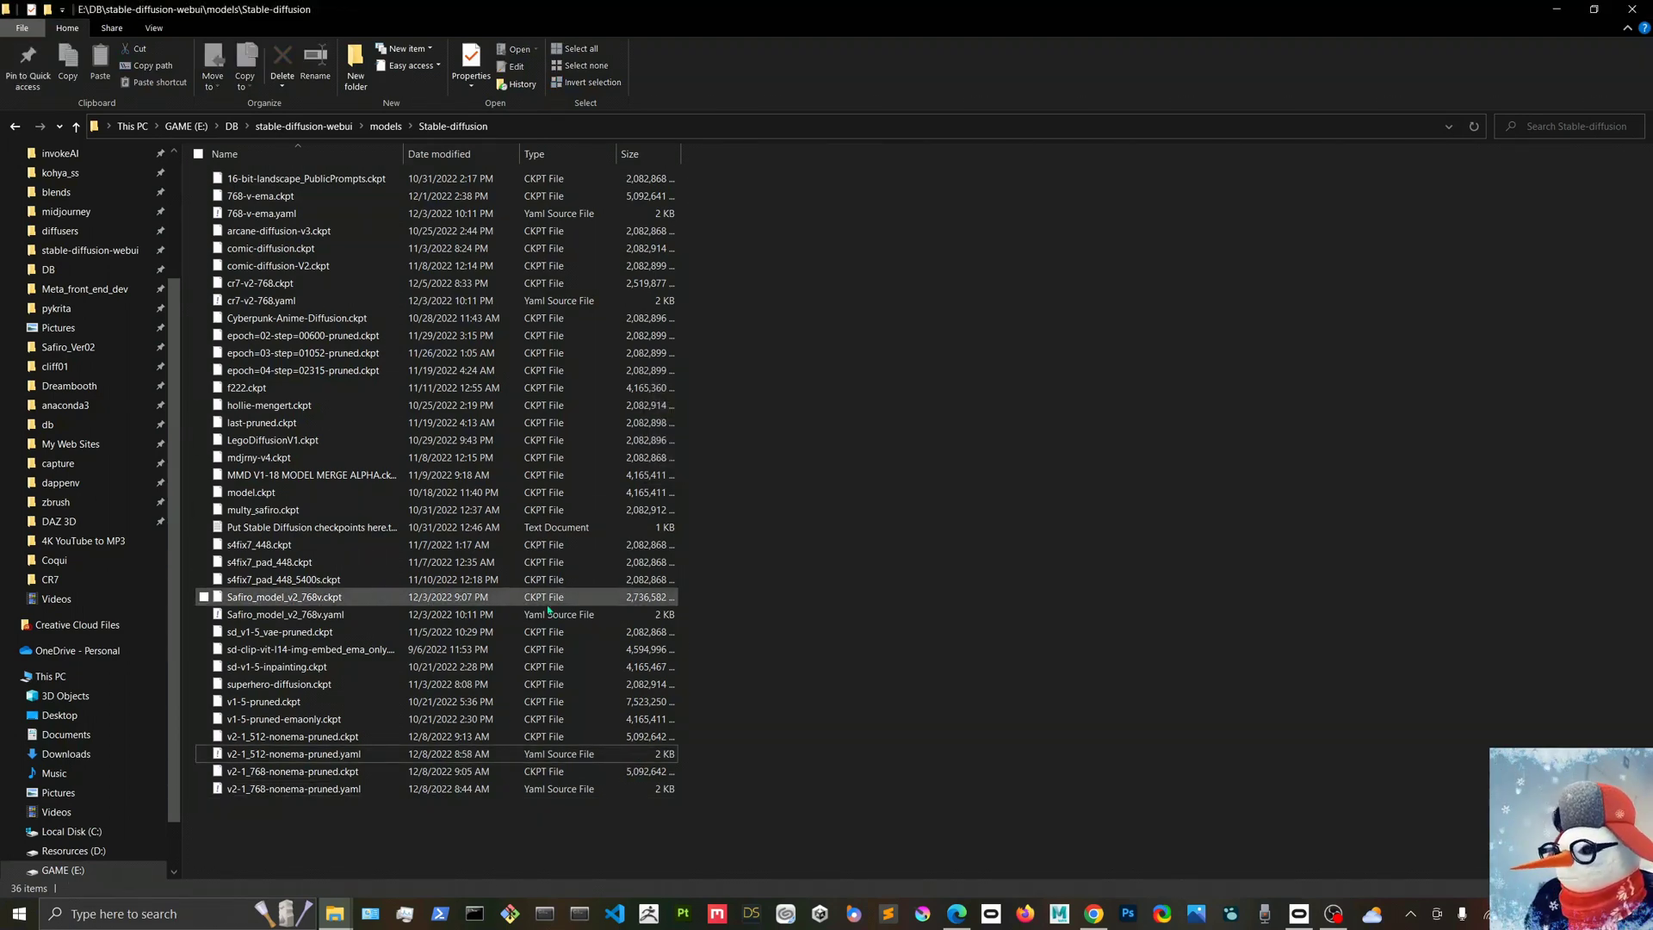
Open webui-user.bat from the stable-diffusion-webui folder in Notepad for editing.
{"action": "left_click", "coordinate": [386, 125]}
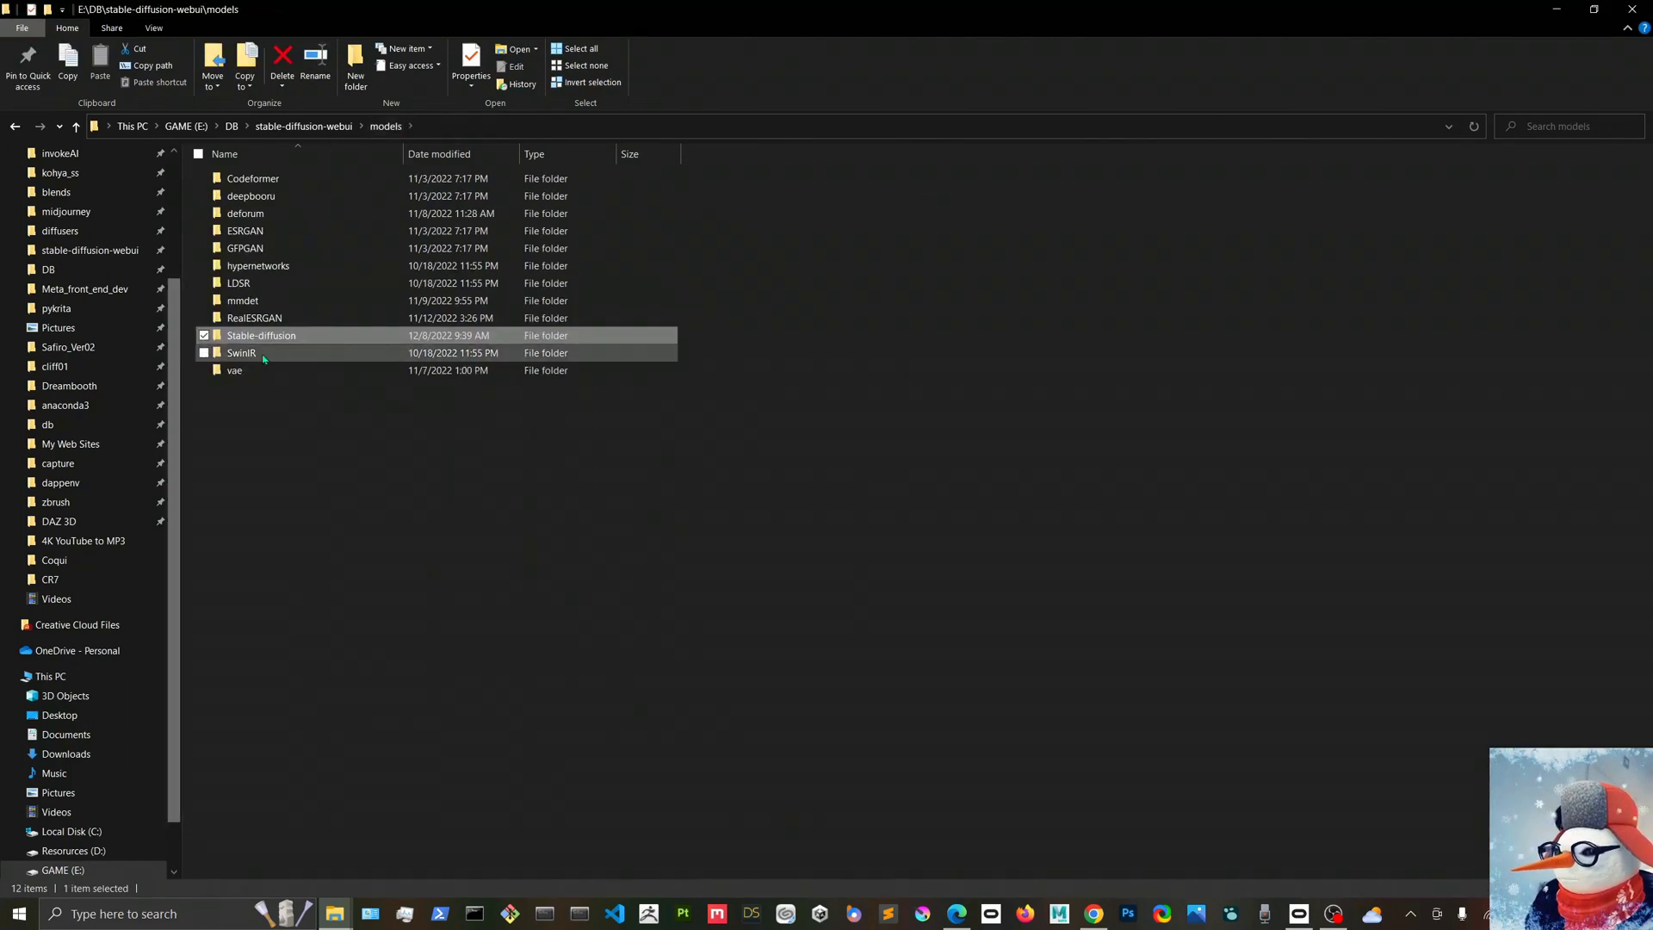
{"action": "left_click", "coordinate": [302, 124]}
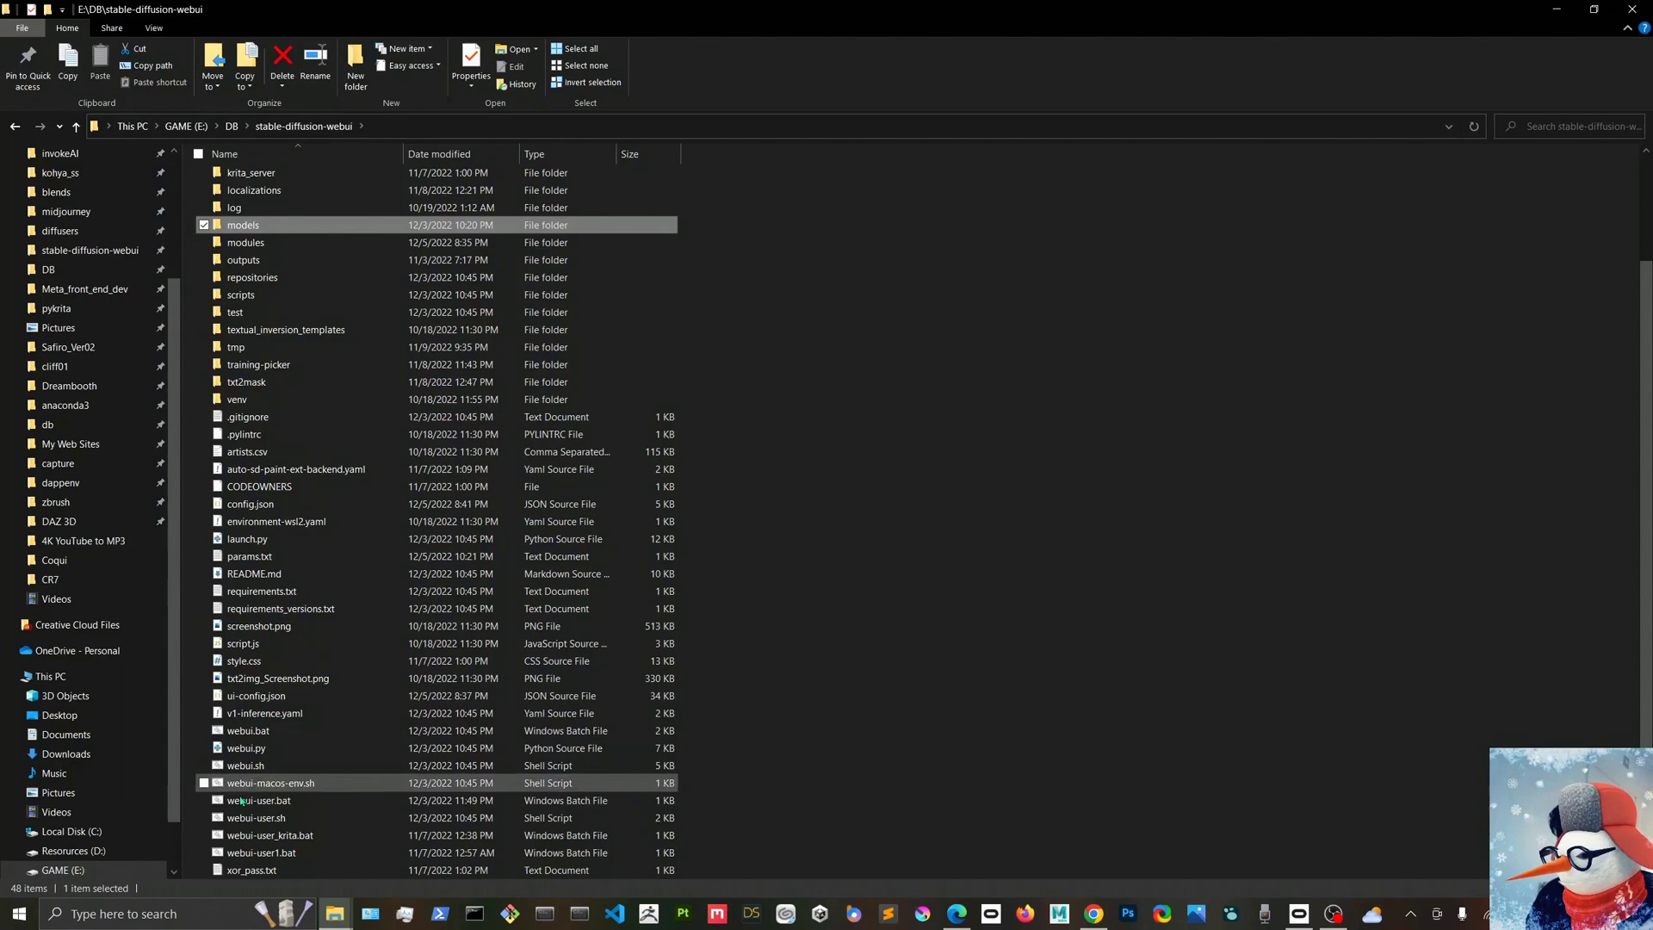
{"action": "right_click", "coordinate": [259, 799]}
{"action": "left_click", "coordinate": [76, 457]}
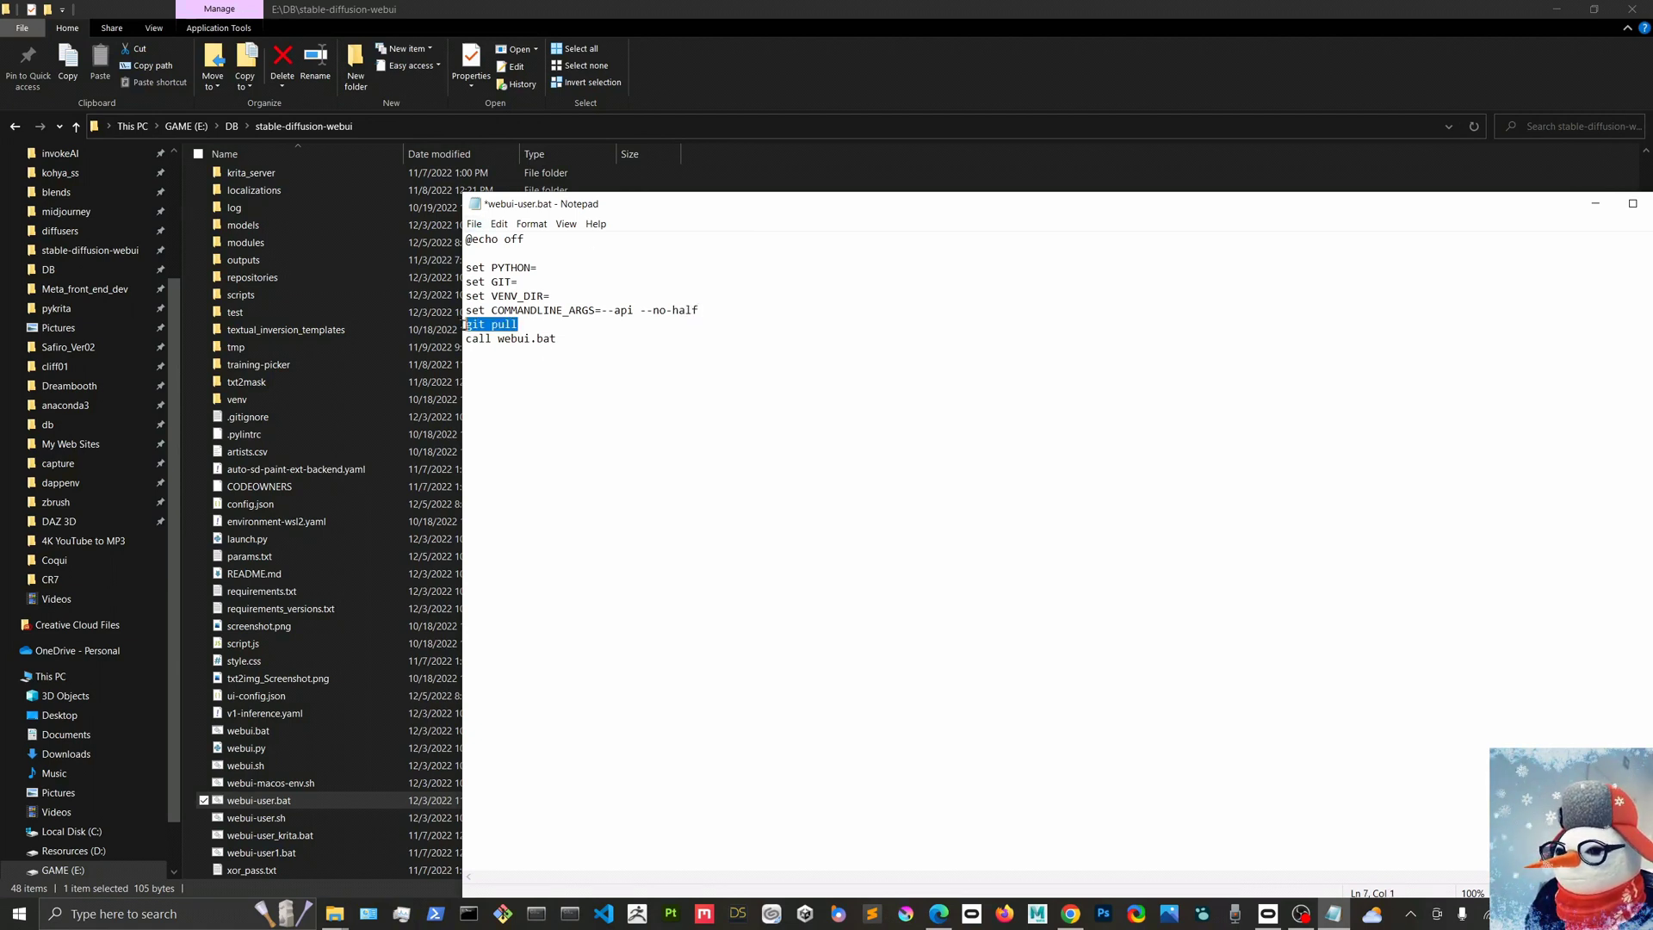
Save the git pull edit, close Notepad, and run webui-user.bat to start the web UI.
{"action": "left_click", "coordinate": [473, 224]}
{"action": "left_click", "coordinate": [506, 285]}
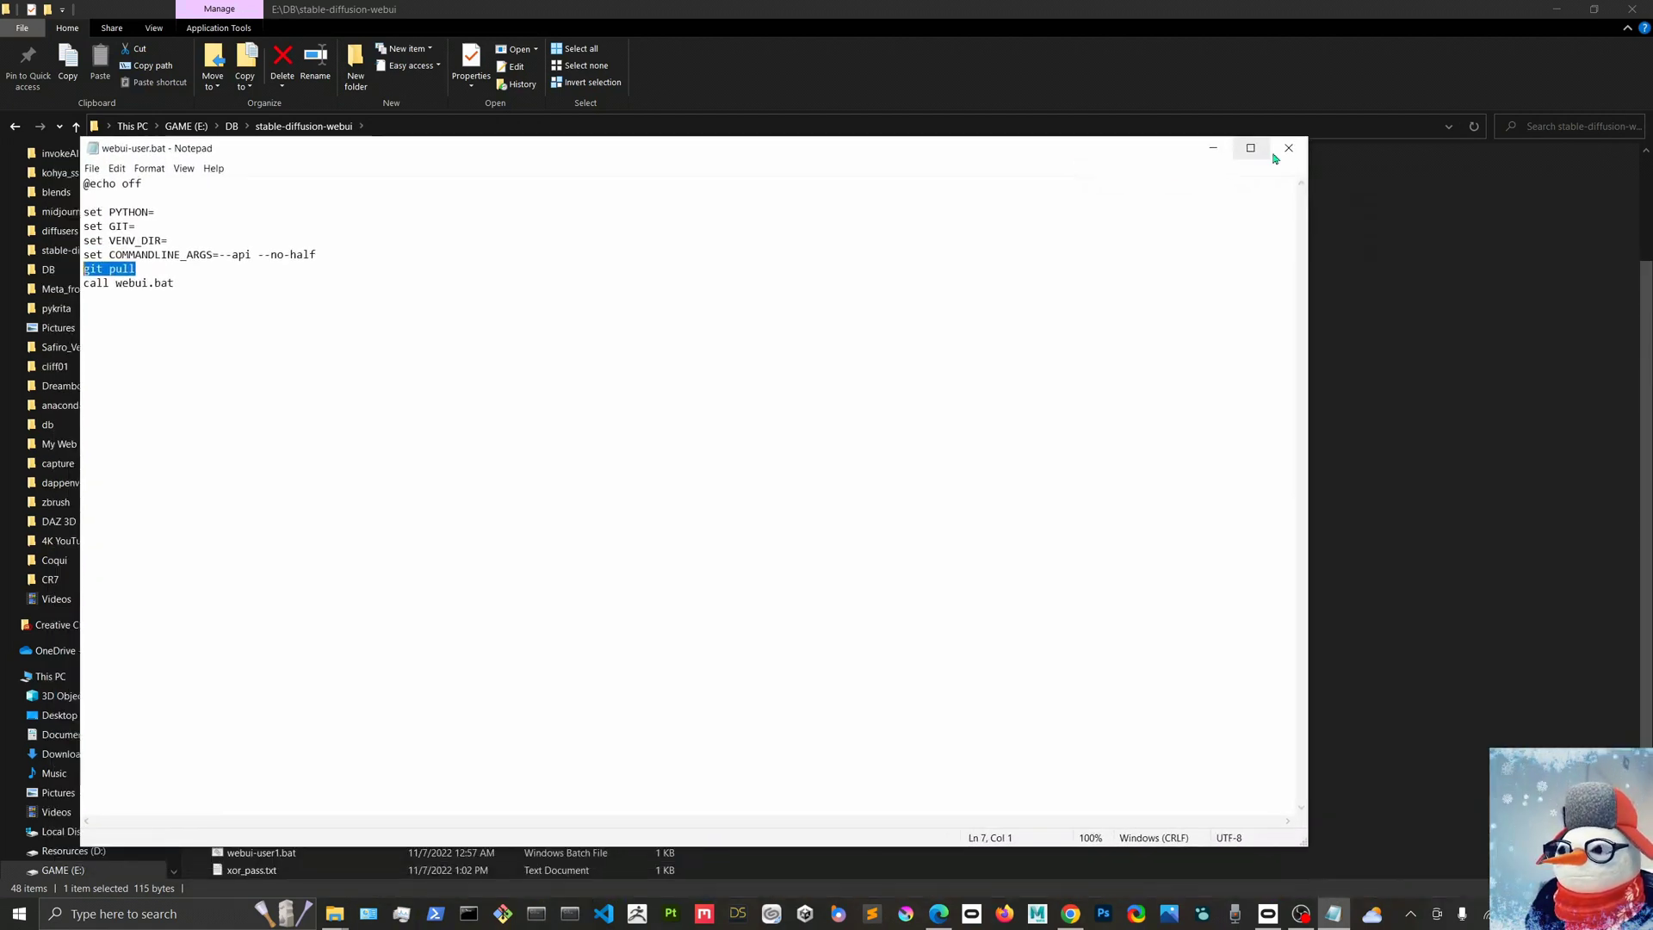
{"action": "left_click", "coordinate": [1632, 205]}
{"action": "double_click", "coordinate": [258, 799]}
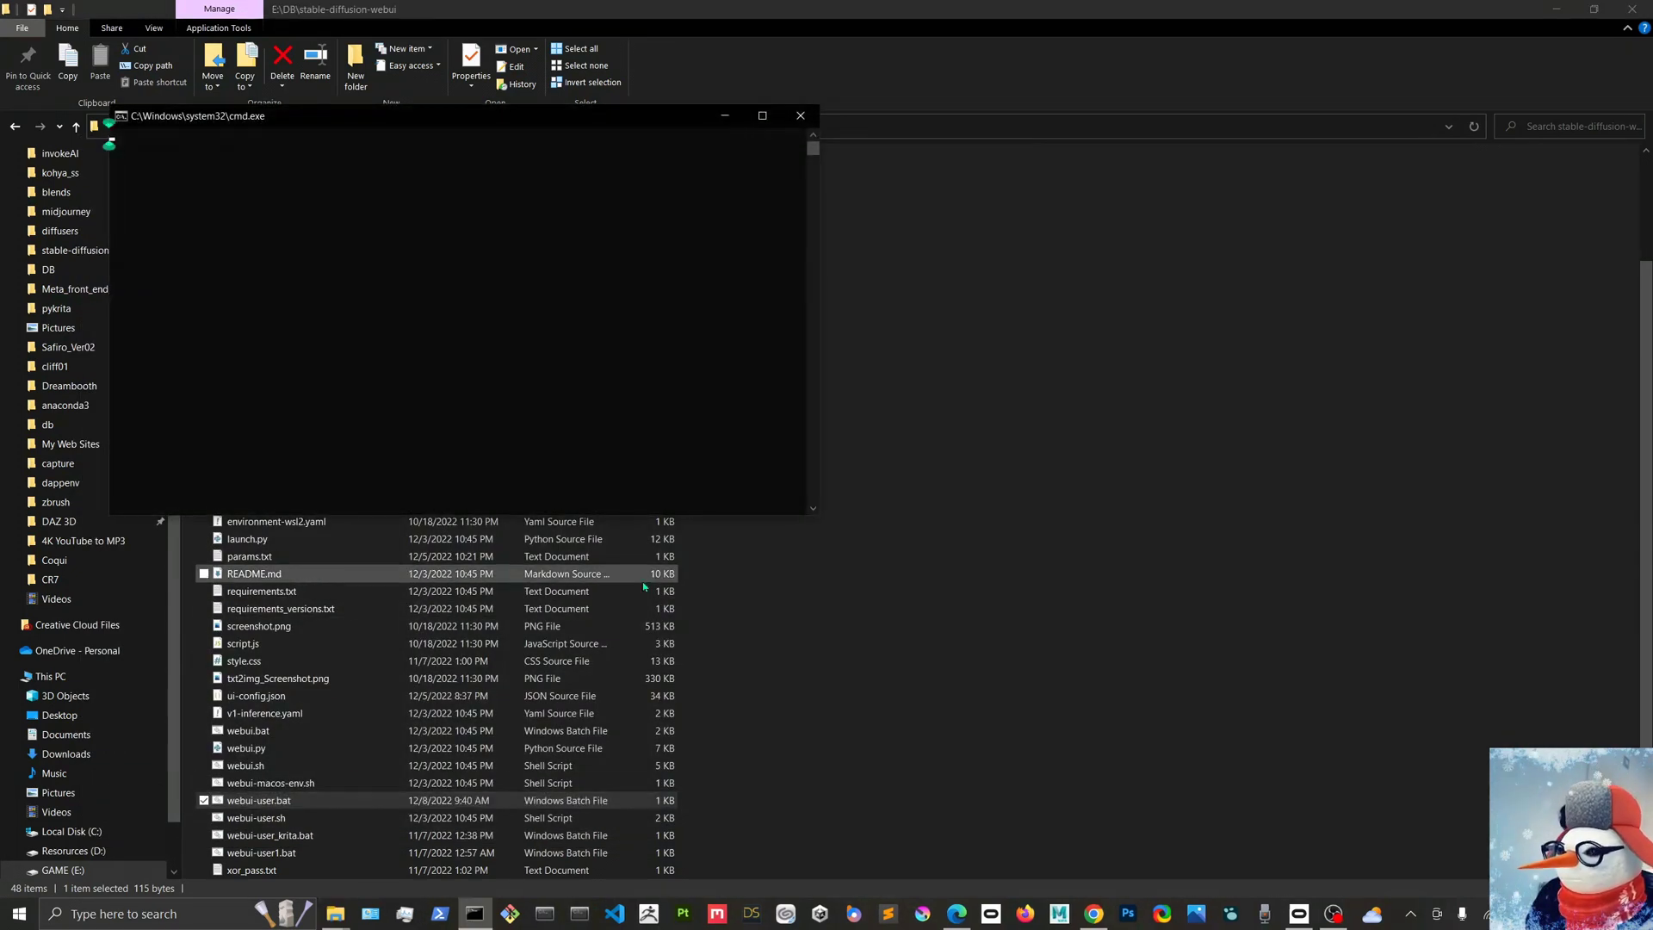
{"action": "left_click_drag", "start_coordinate": [424, 119], "coordinate": [698, 336]}
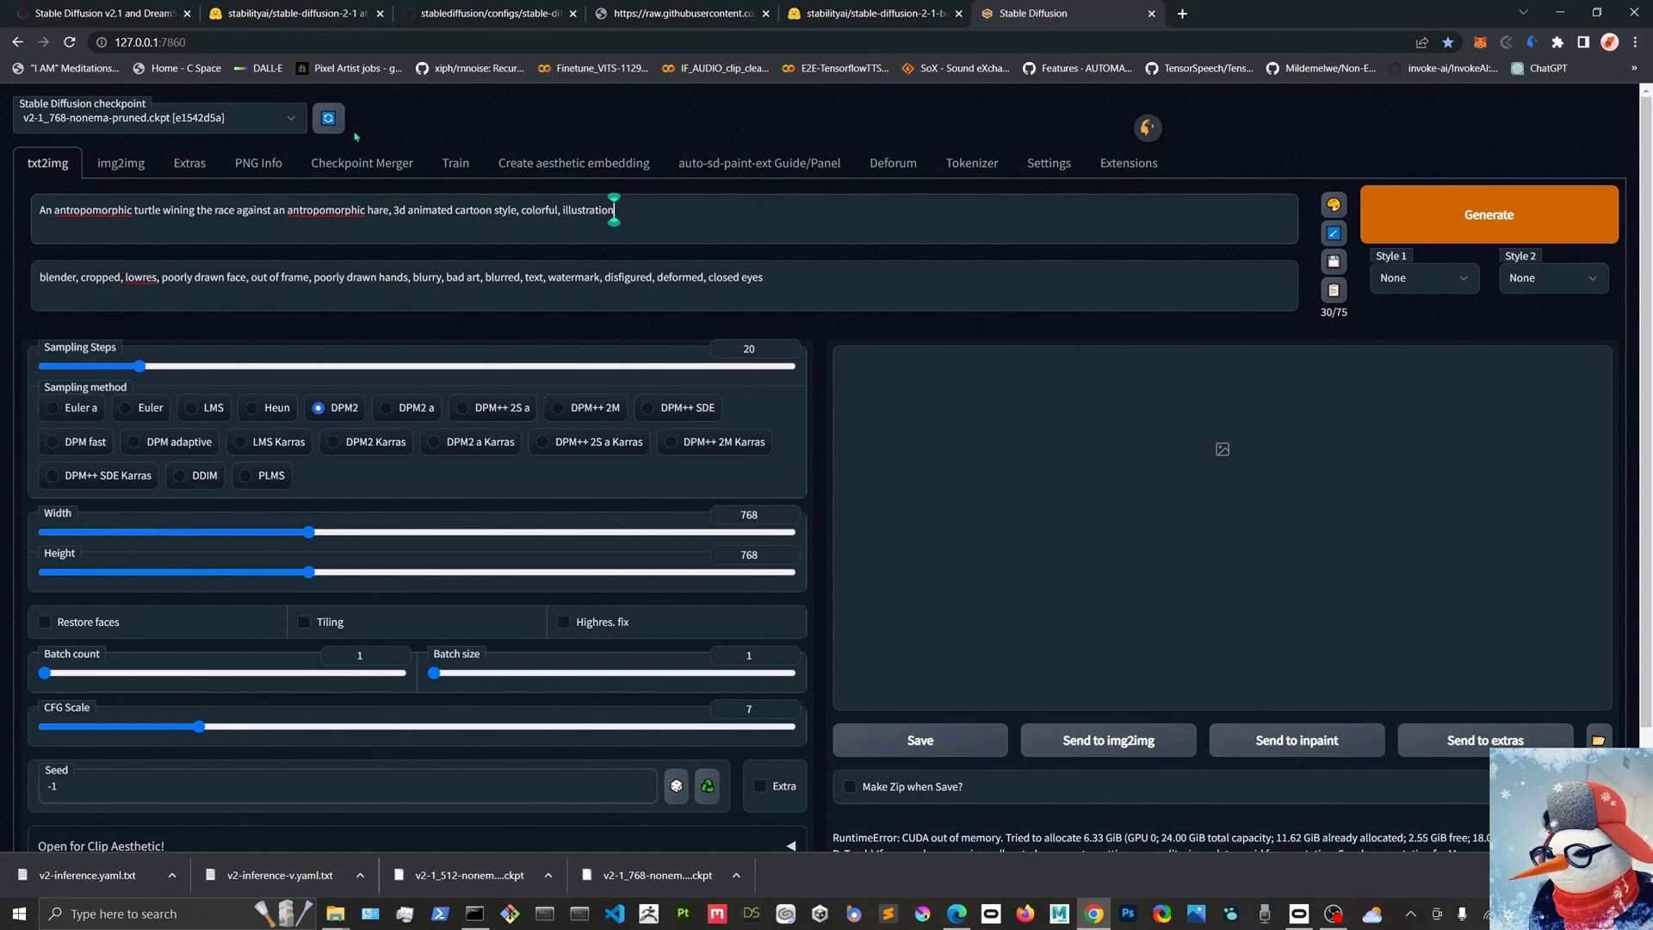
Generate the turtle-and-hare image, fix the spelling of 'anthropomorphic', prefix 'cartoon', and regenerate.
{"action": "left_click_drag", "start_coordinate": [762, 276], "coordinate": [709, 276]}
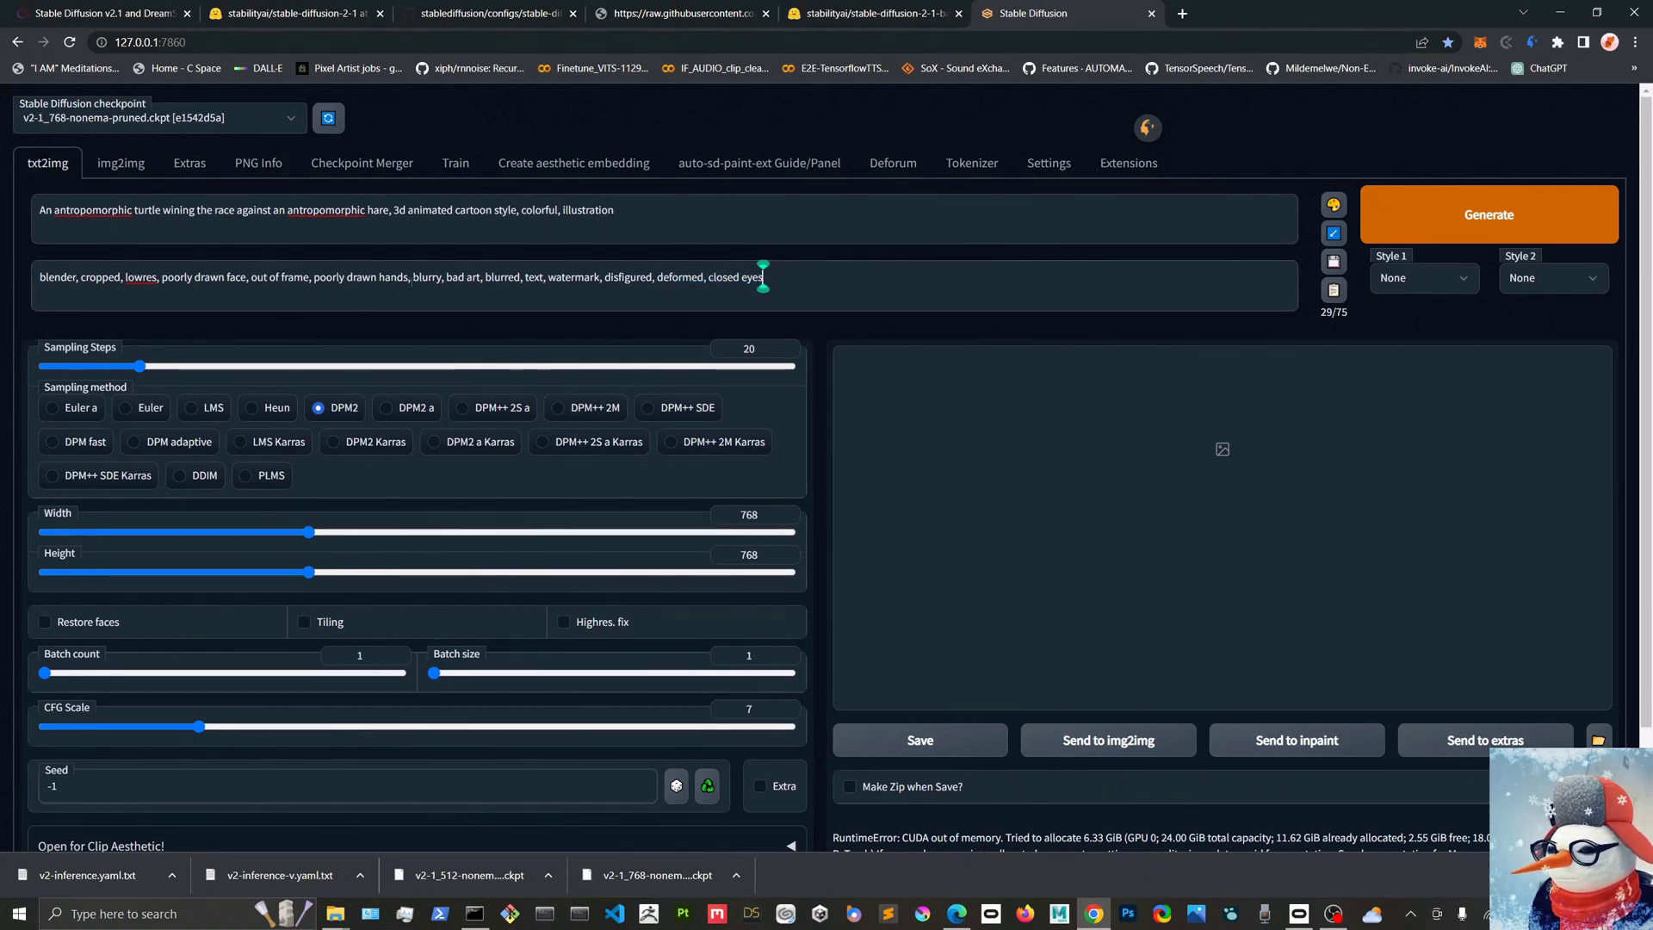
{"action": "left_click", "coordinate": [1483, 235]}
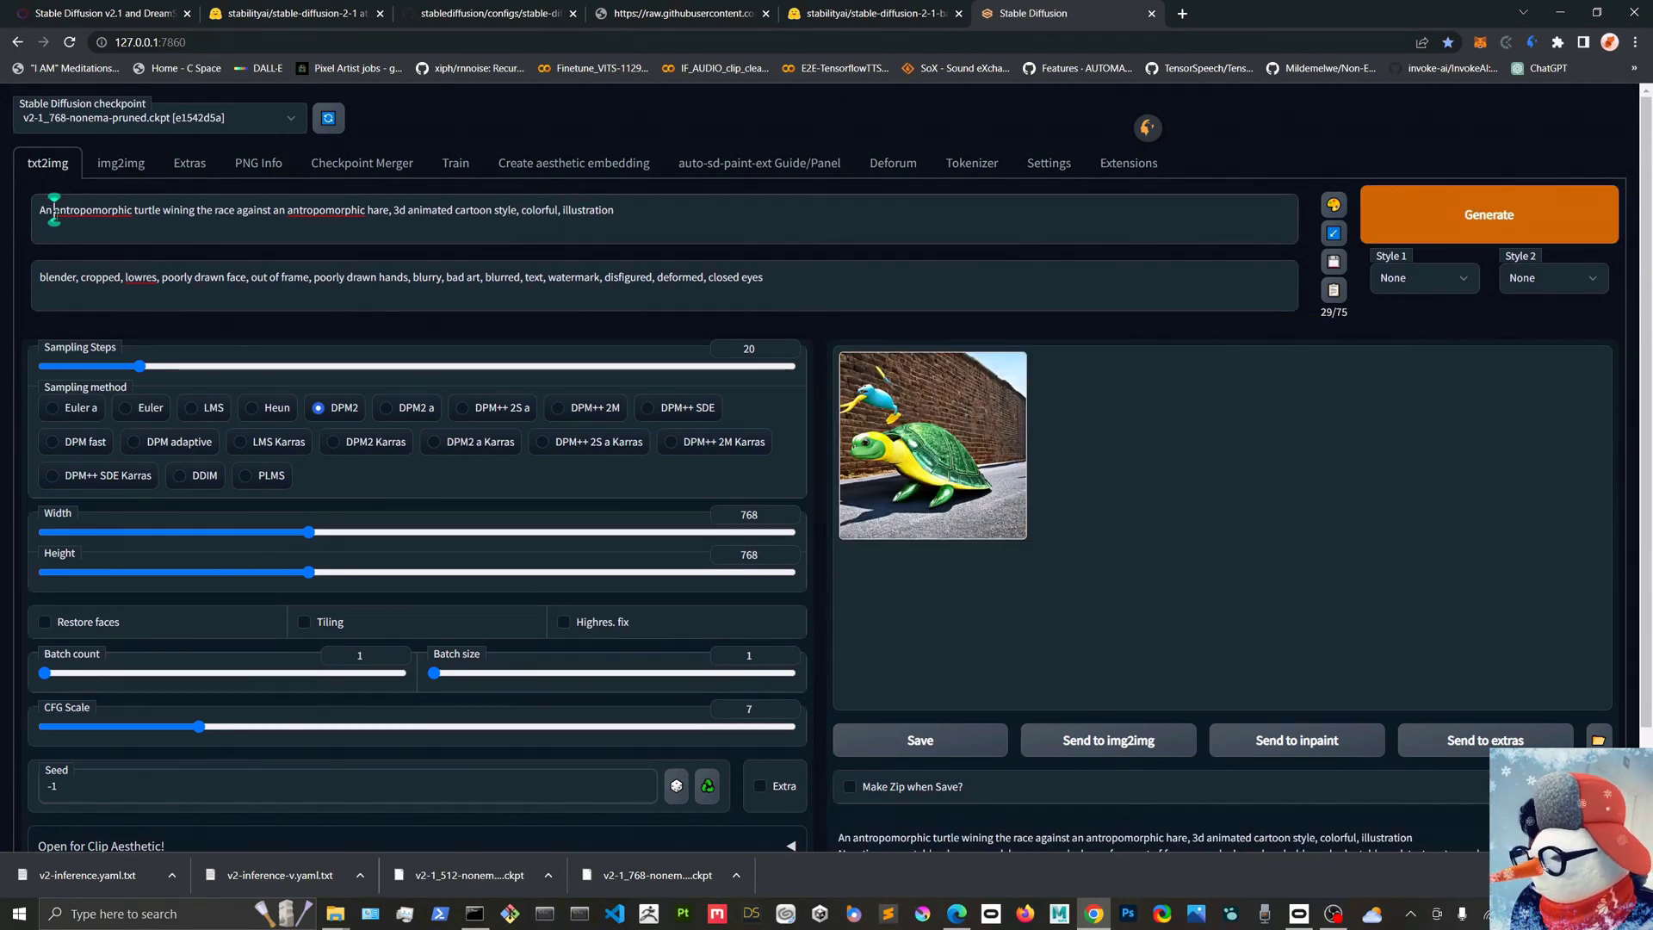
{"action": "right_click", "coordinate": [91, 209]}
{"action": "left_click", "coordinate": [194, 330]}
{"action": "right_click", "coordinate": [329, 209]}
{"action": "left_click", "coordinate": [453, 329]}
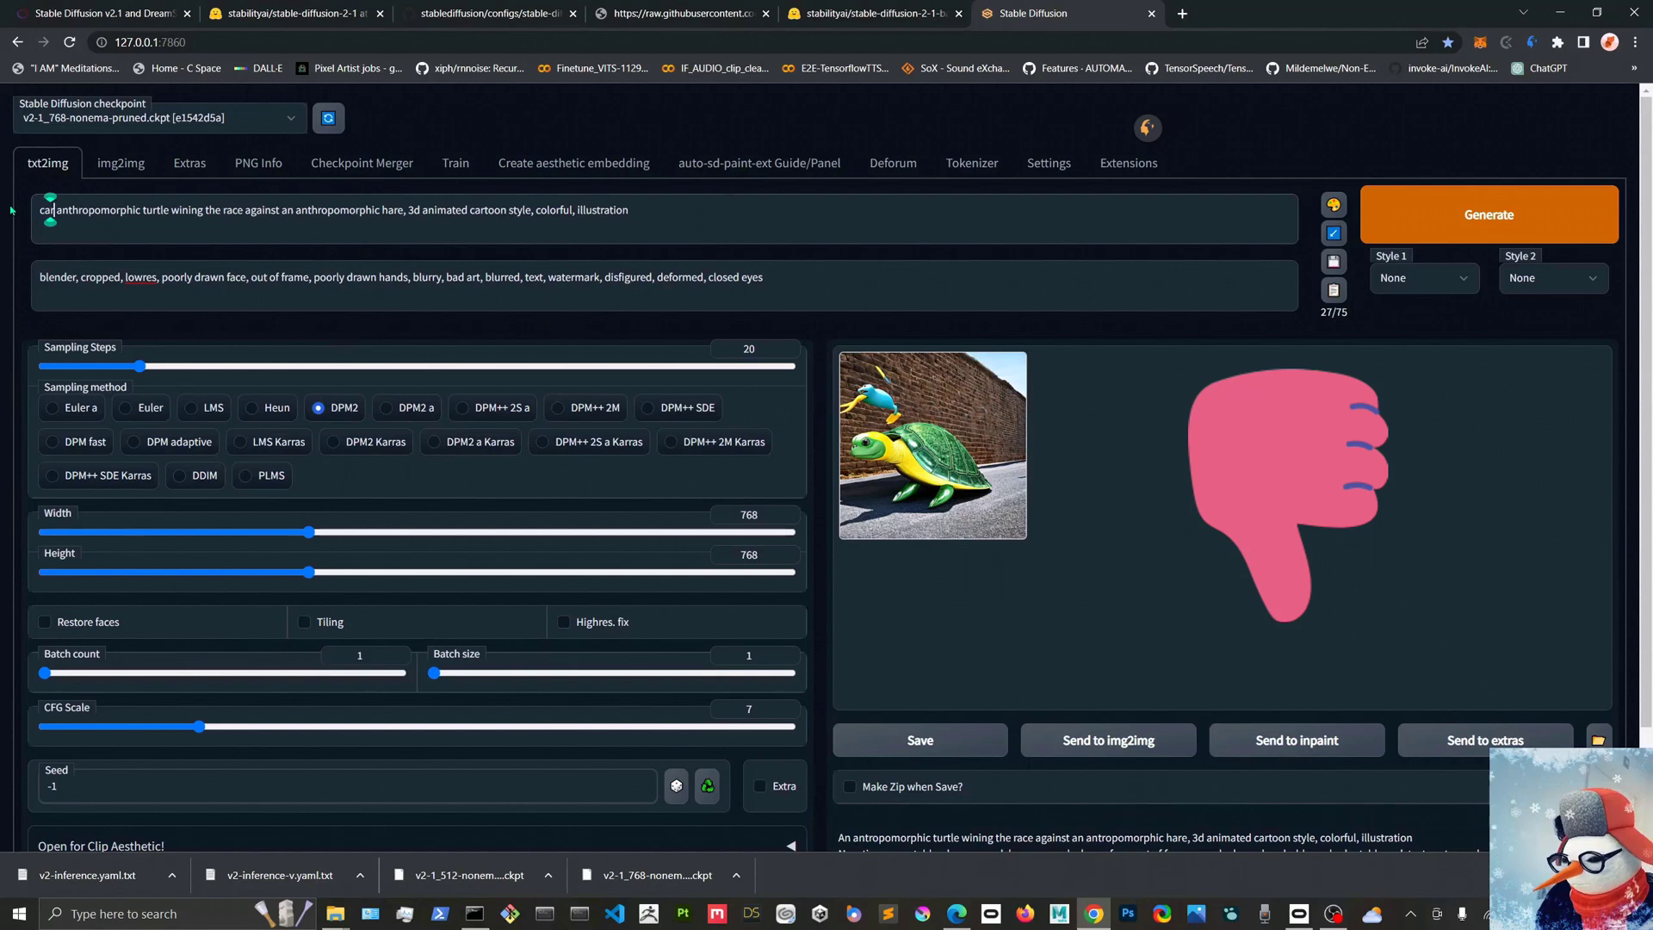
{"action": "type", "text": "rtoon"}
{"action": "key", "text": "ctrl+Return"}
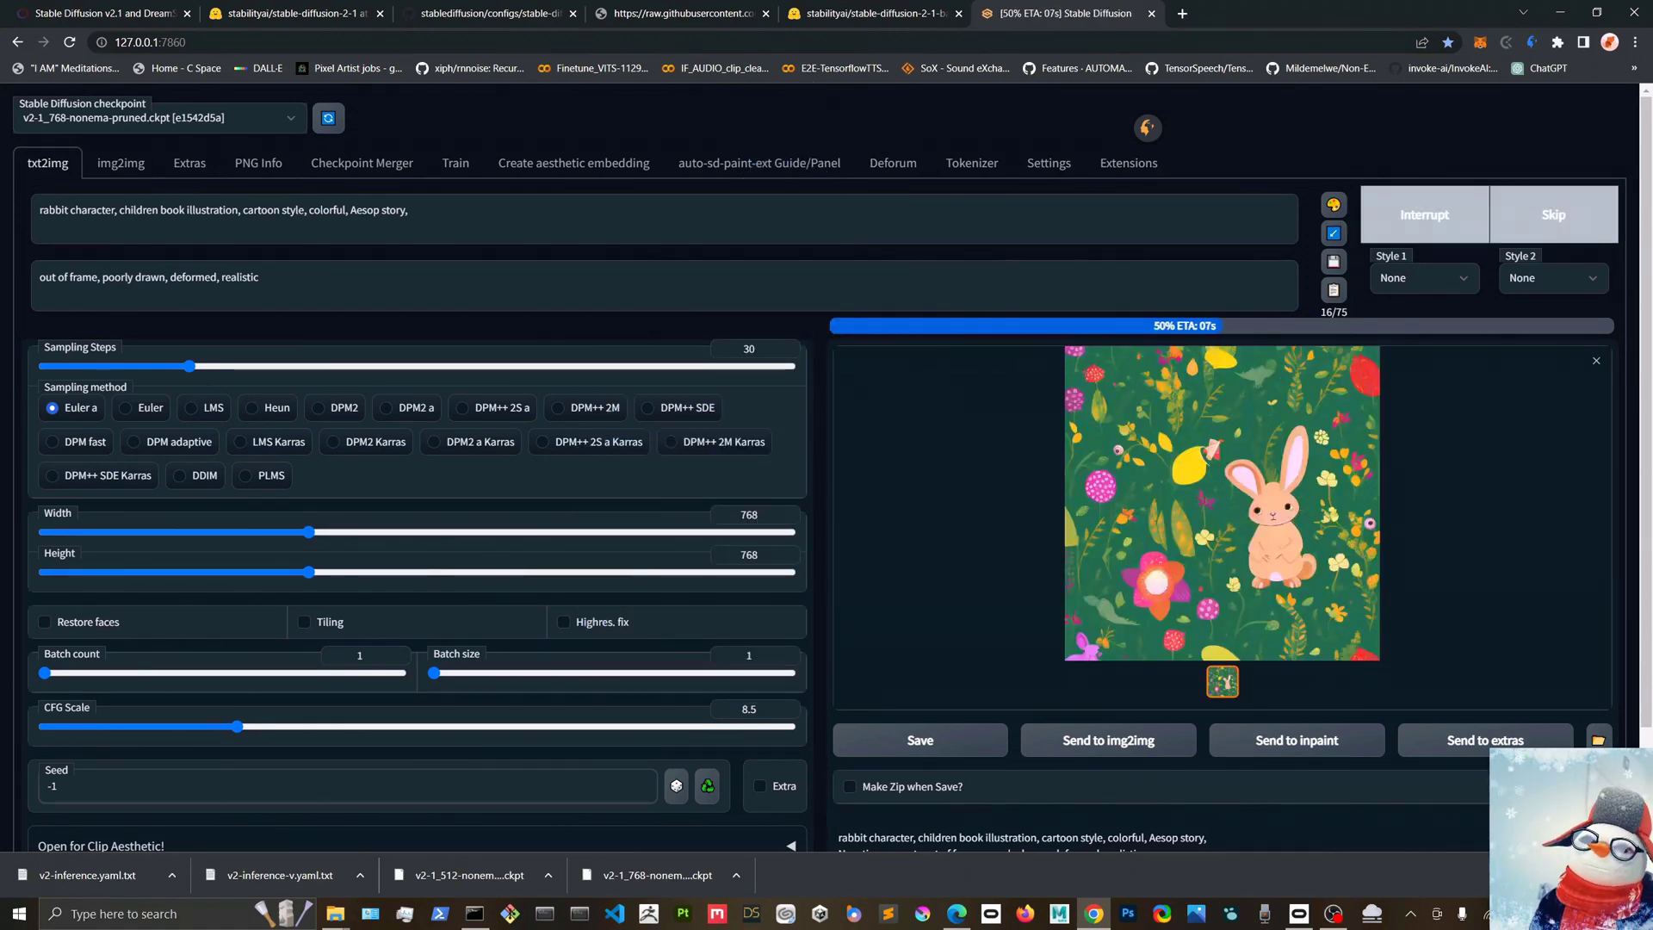
View the finished cartoon rabbit image at full size, then close the viewer.
{"action": "right_click", "coordinate": [1292, 478]}
{"action": "left_click", "coordinate": [1228, 491]}
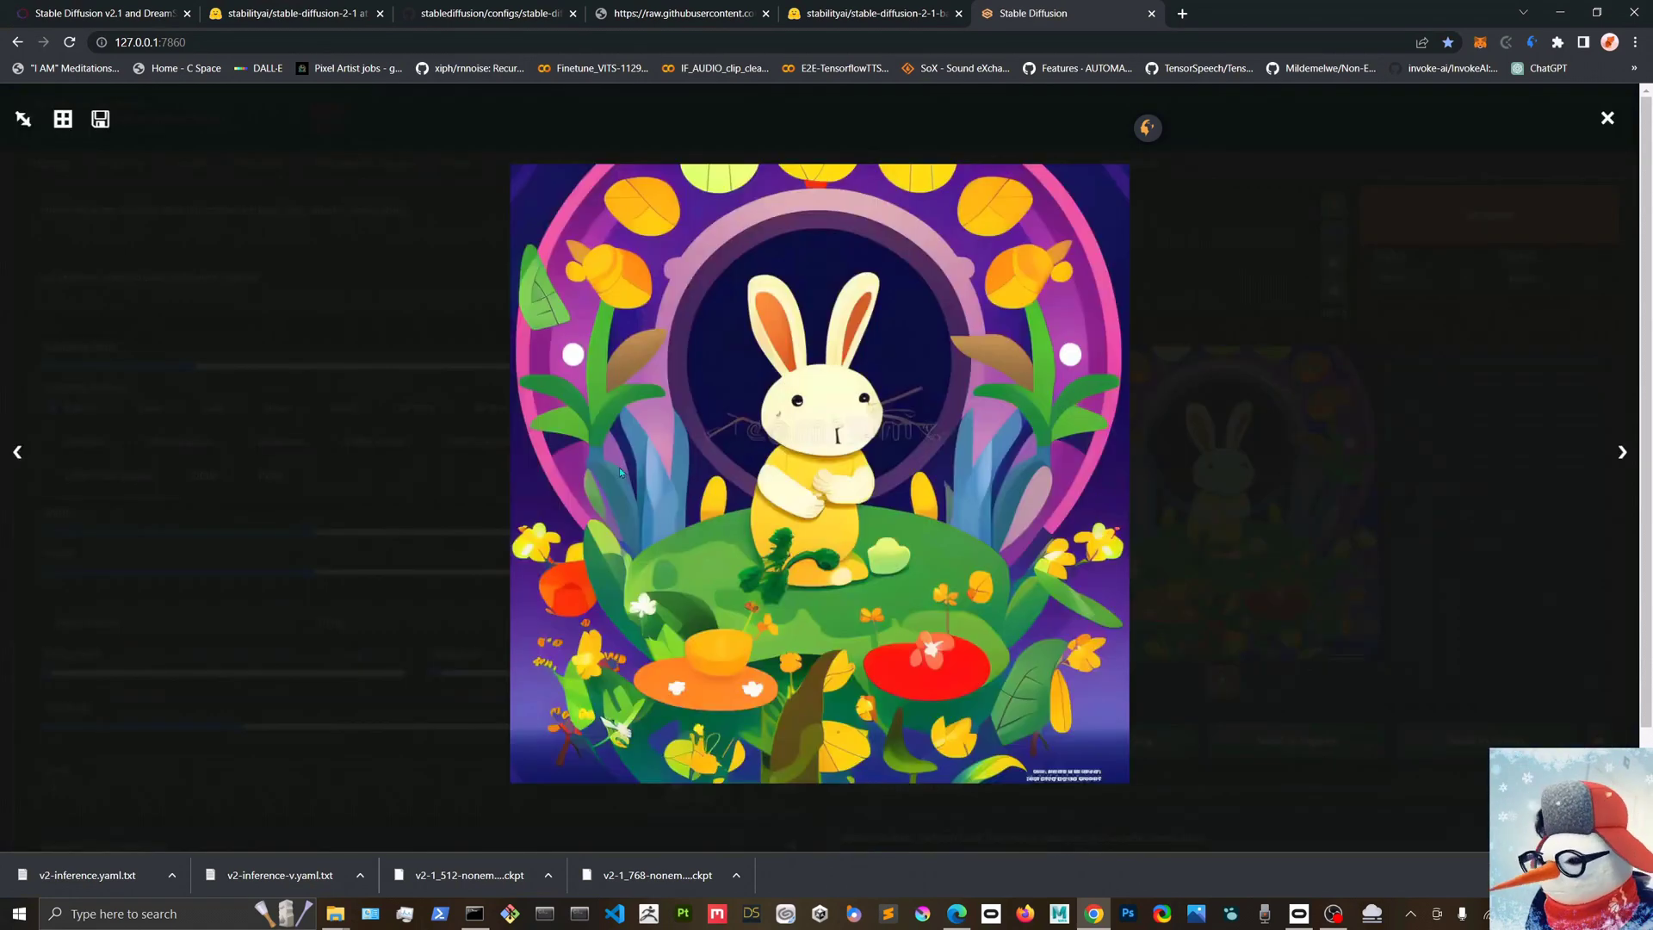
{"action": "left_click", "coordinate": [1198, 488]}
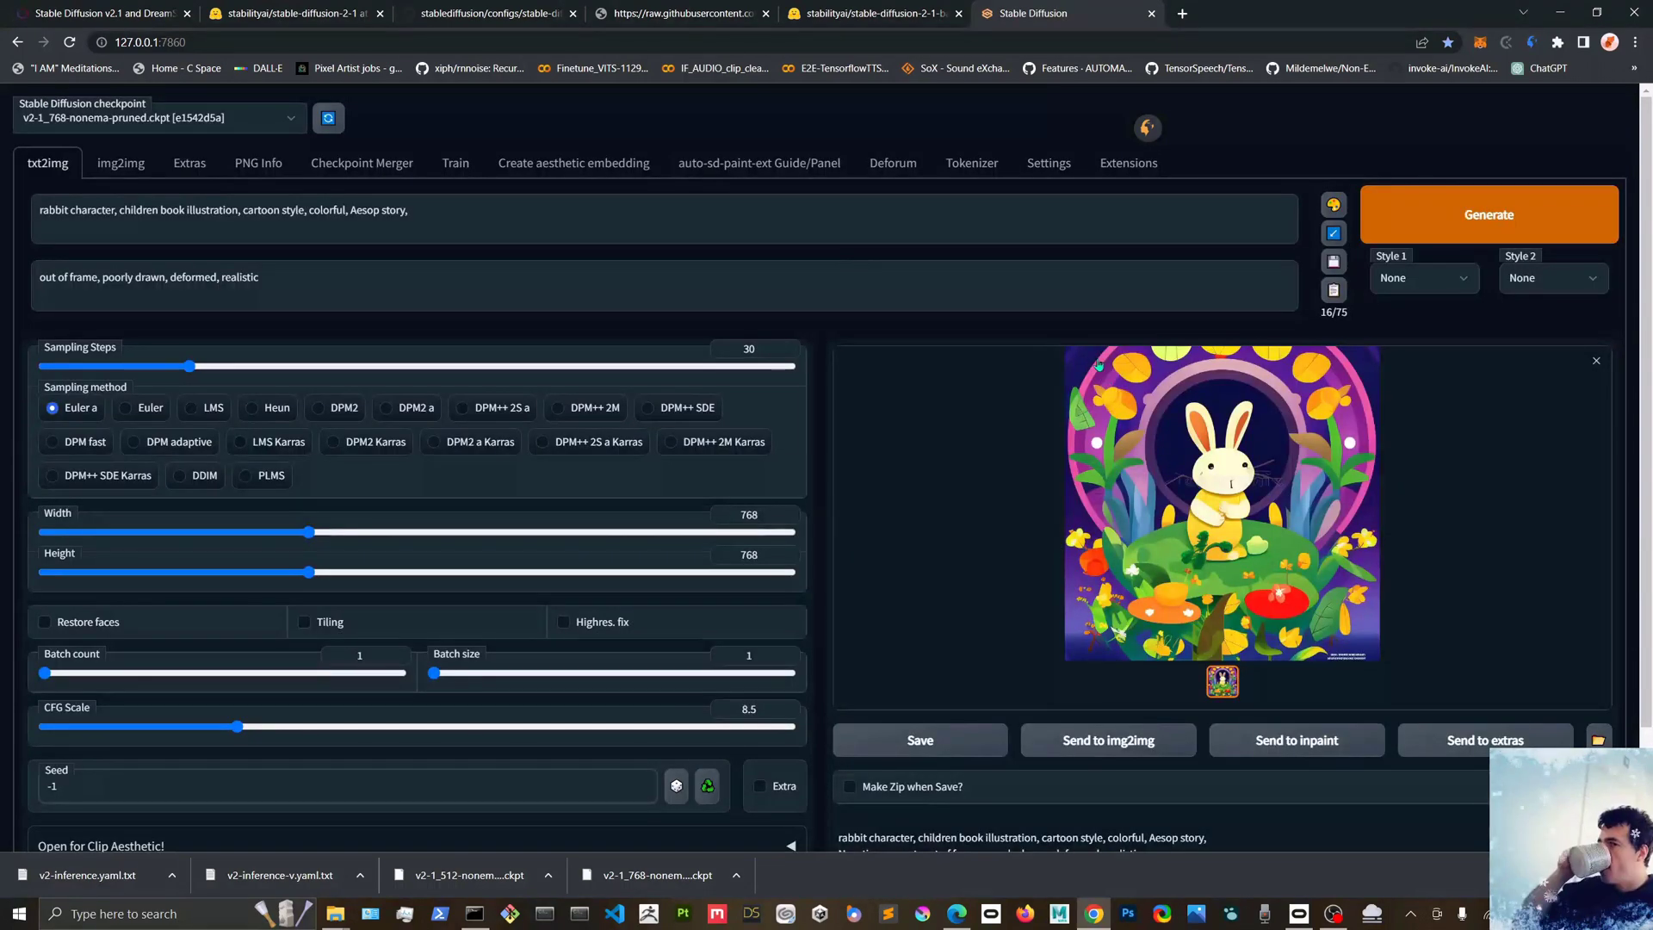
{"action": "type", "text": ", watermark, ugly"}
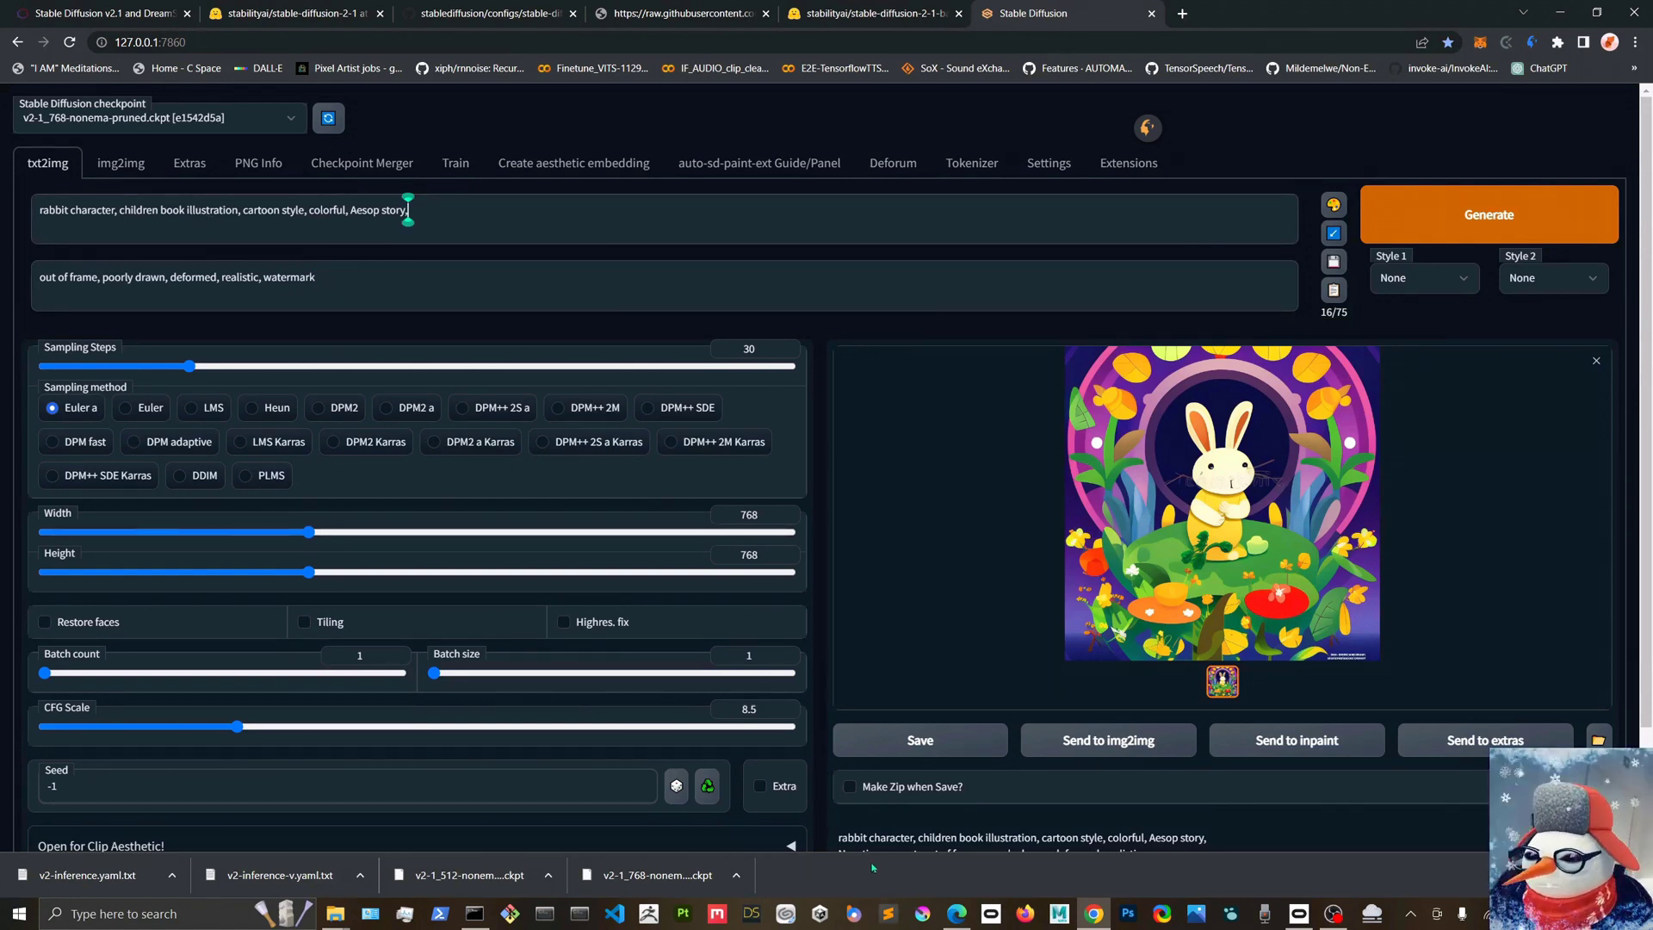
Generate a comic-book superhero image, preview it full size, and start another generation.
{"action": "left_click", "coordinate": [1434, 204]}
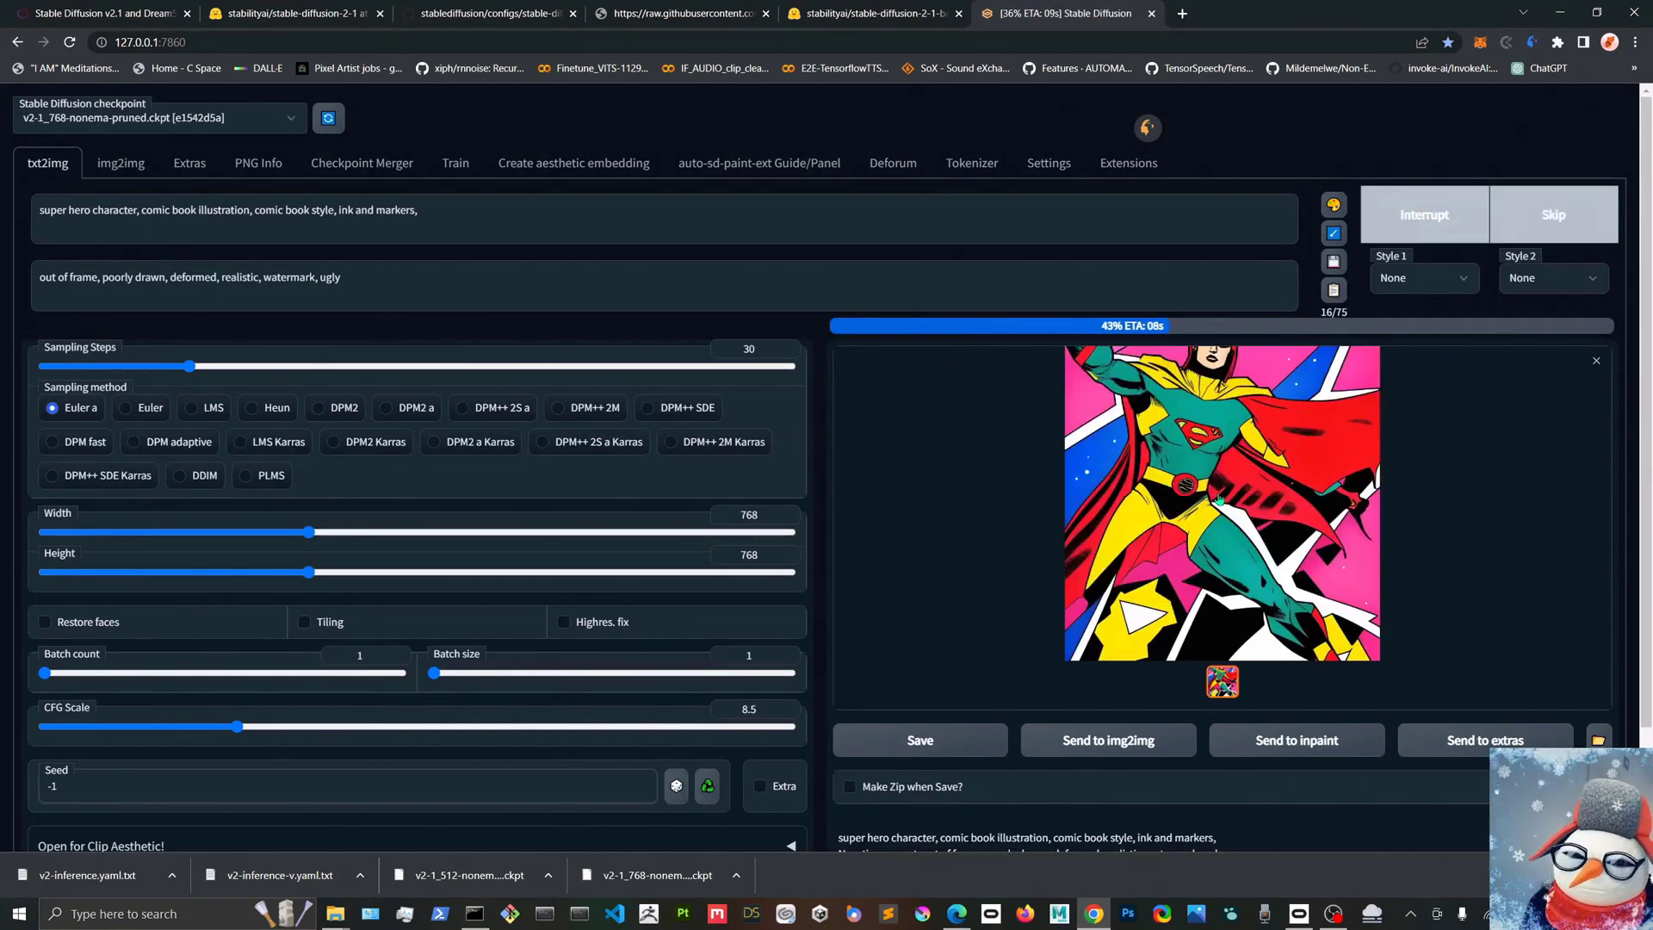
{"action": "left_click", "coordinate": [1227, 511]}
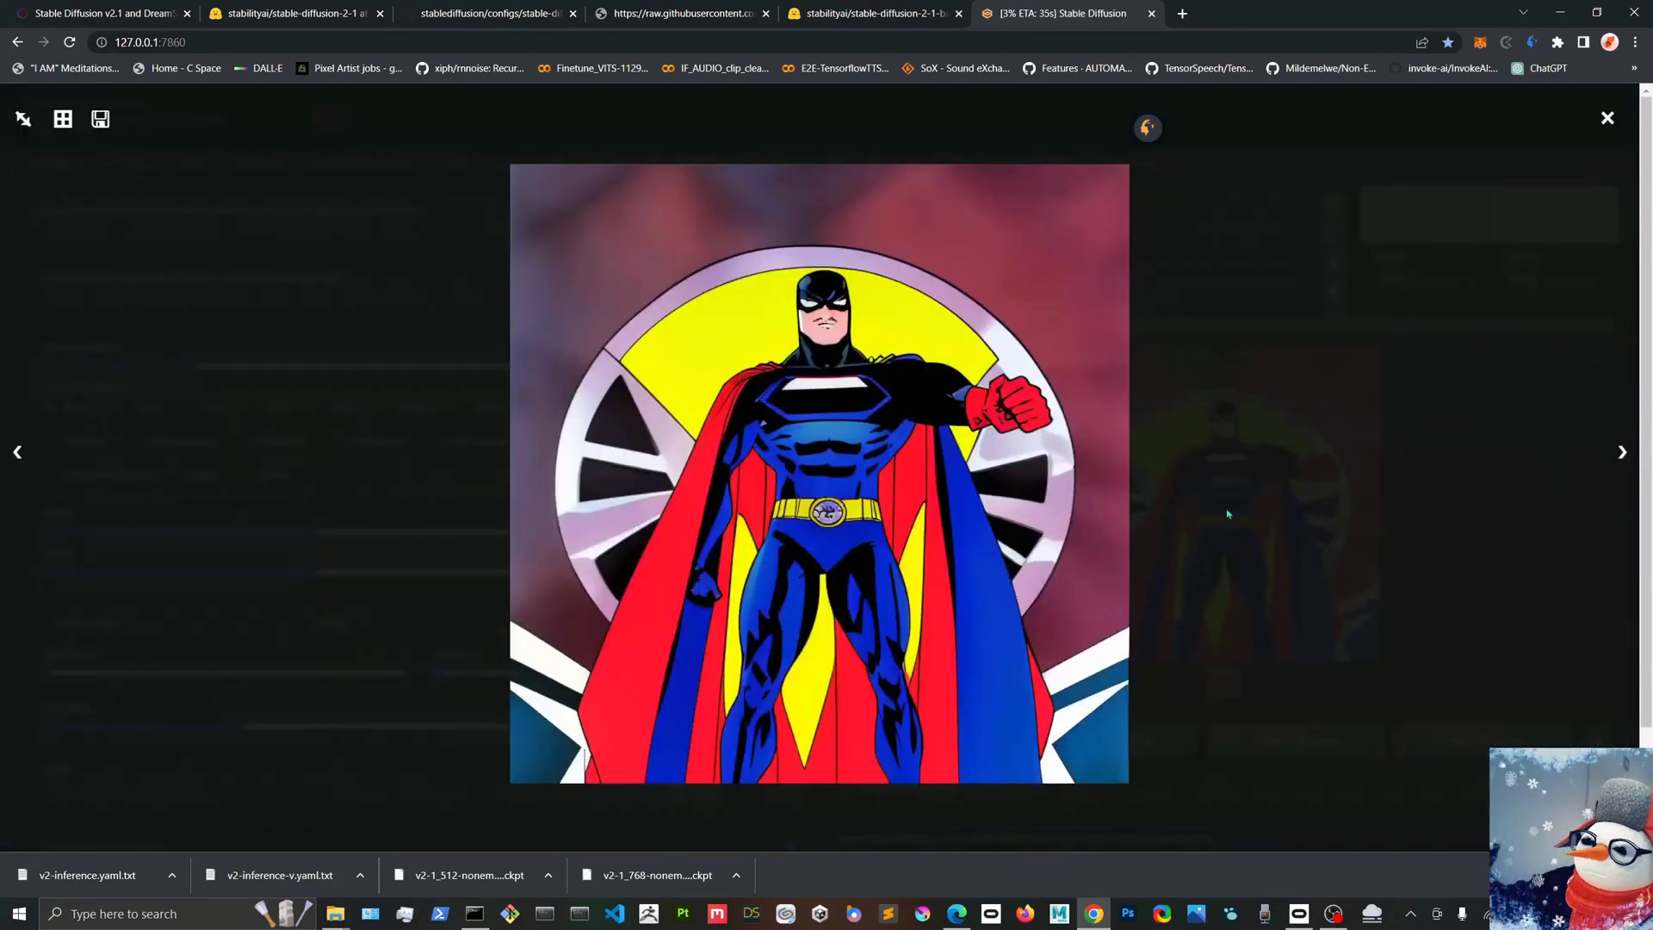
{"action": "left_click", "coordinate": [1224, 507]}
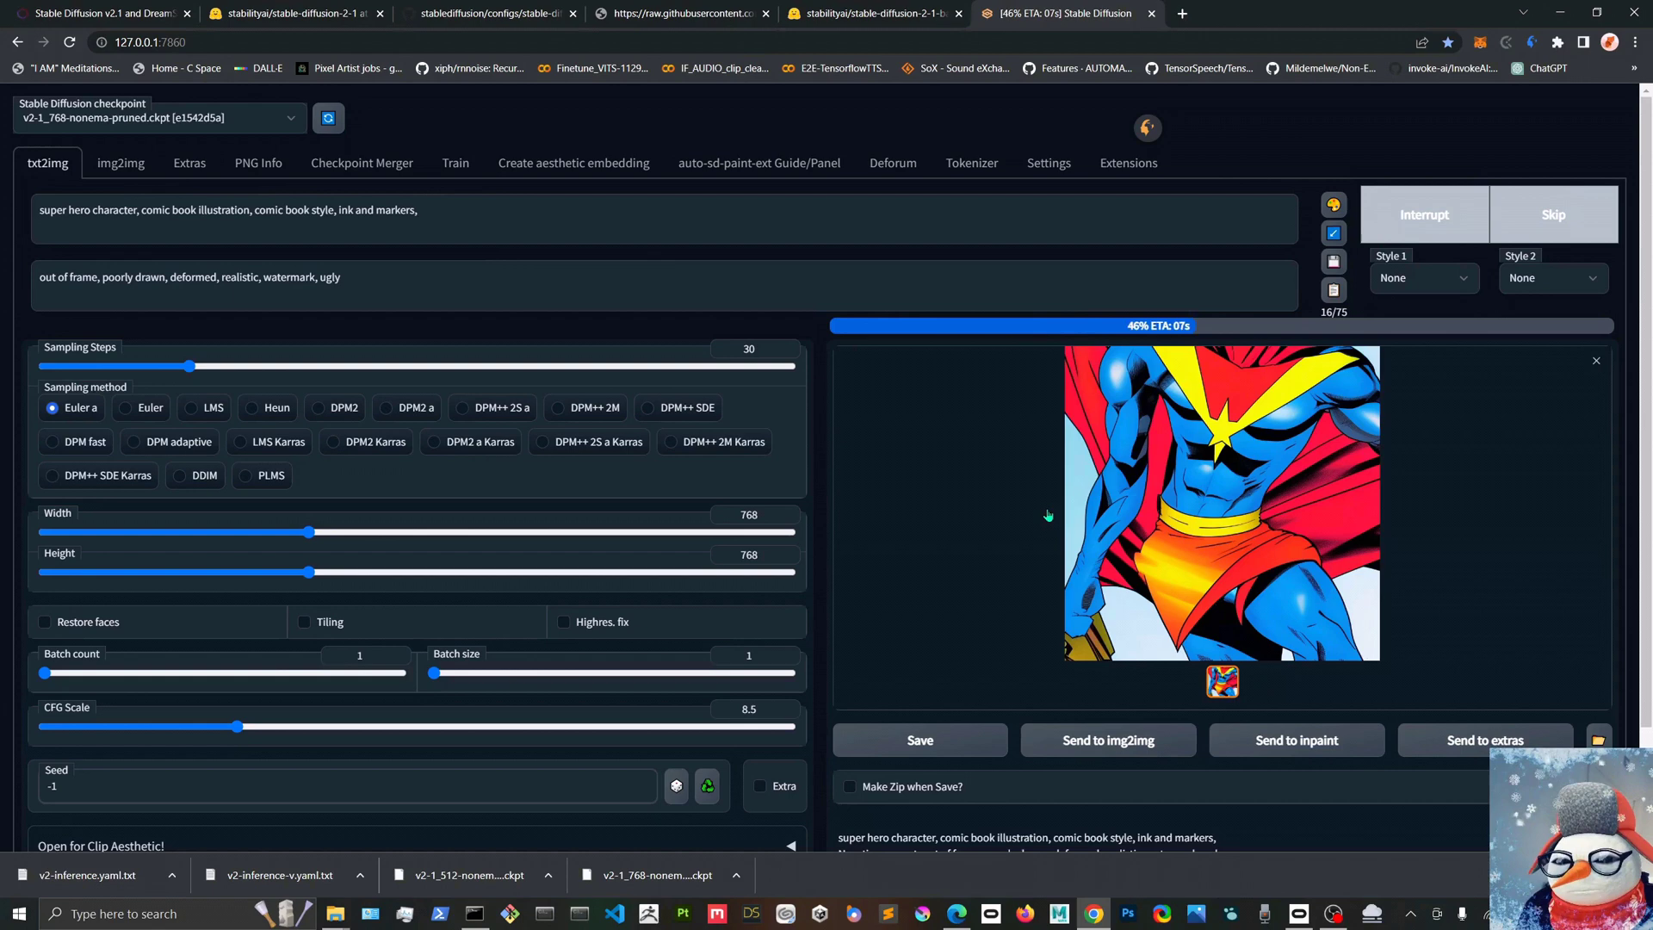
{"action": "left_click", "coordinate": [1485, 215]}
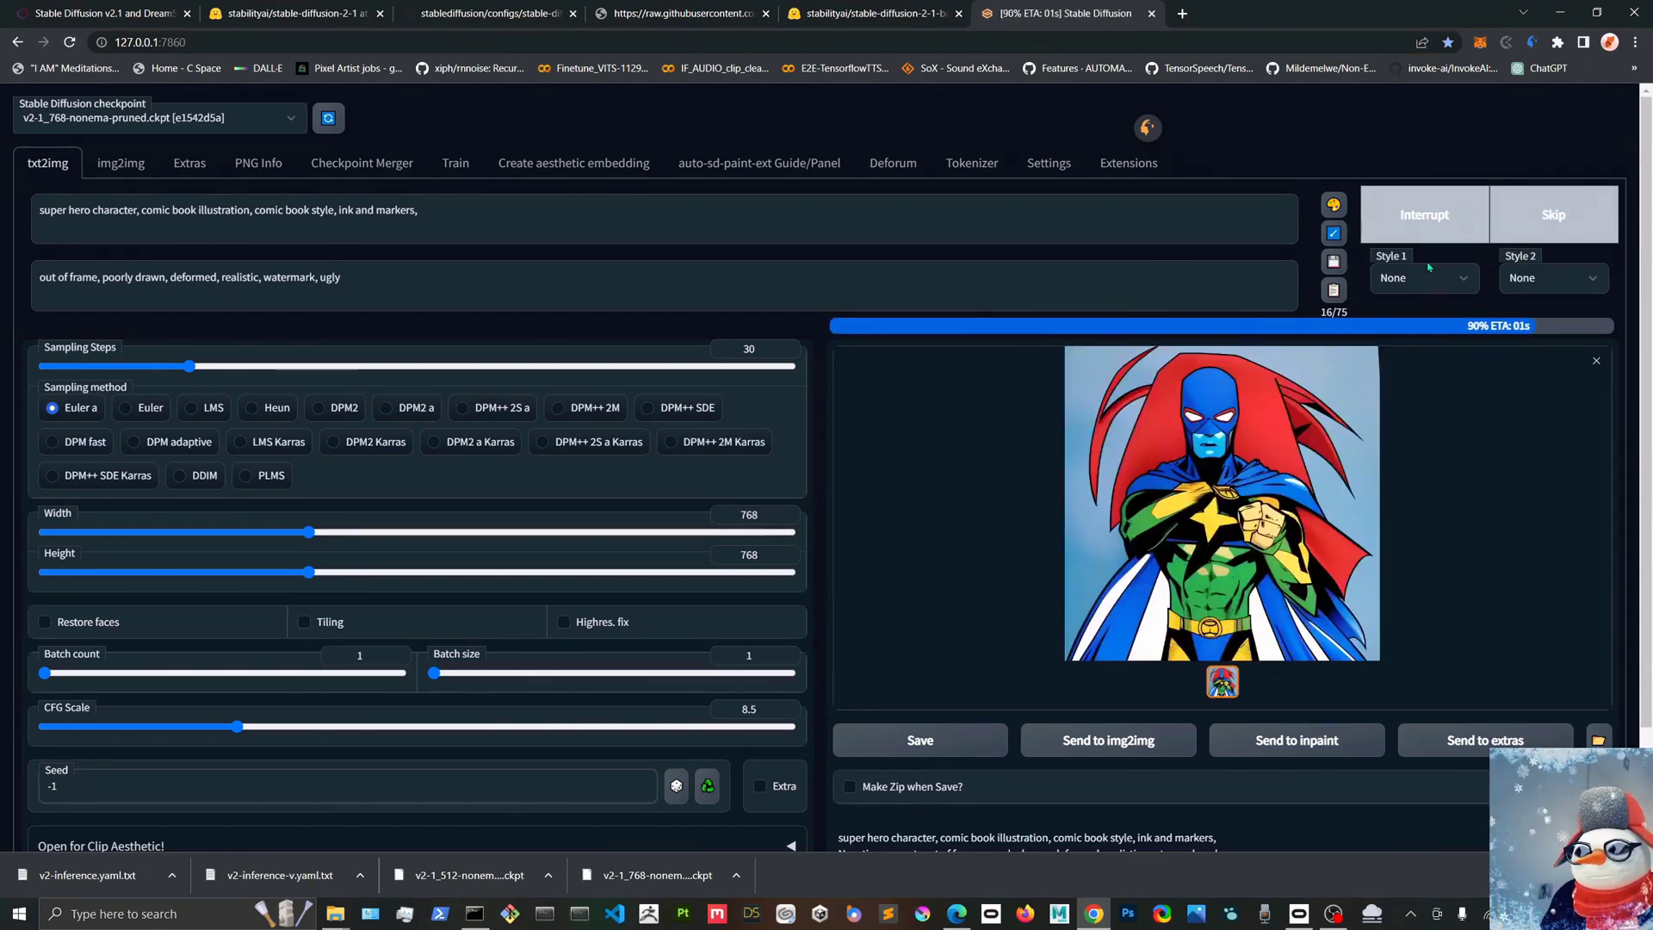
Replace the web UI's main prompt with the blog's blonde-woman portrait prompt.
{"action": "left_click", "coordinate": [104, 13]}
{"action": "right_click", "coordinate": [569, 470]}
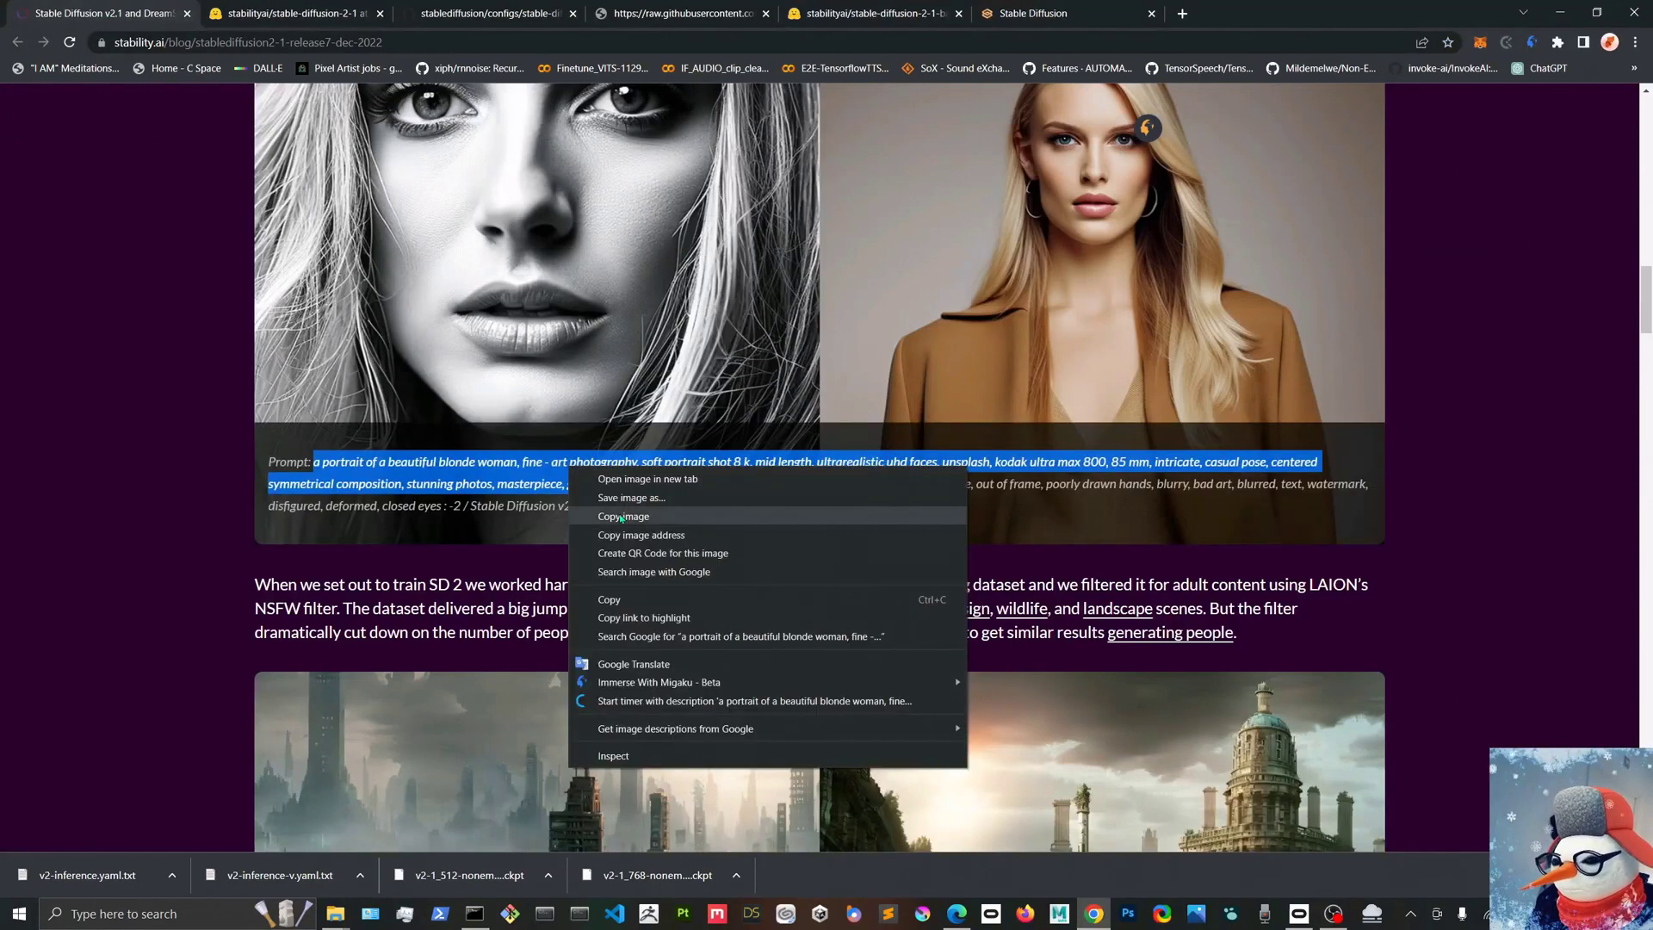
{"action": "left_click", "coordinate": [609, 599]}
{"action": "left_click", "coordinate": [1033, 14]}
{"action": "left_click", "coordinate": [96, 213]}
{"action": "key", "text": "ctrl+a"}
{"action": "key", "text": "ctrl+v"}
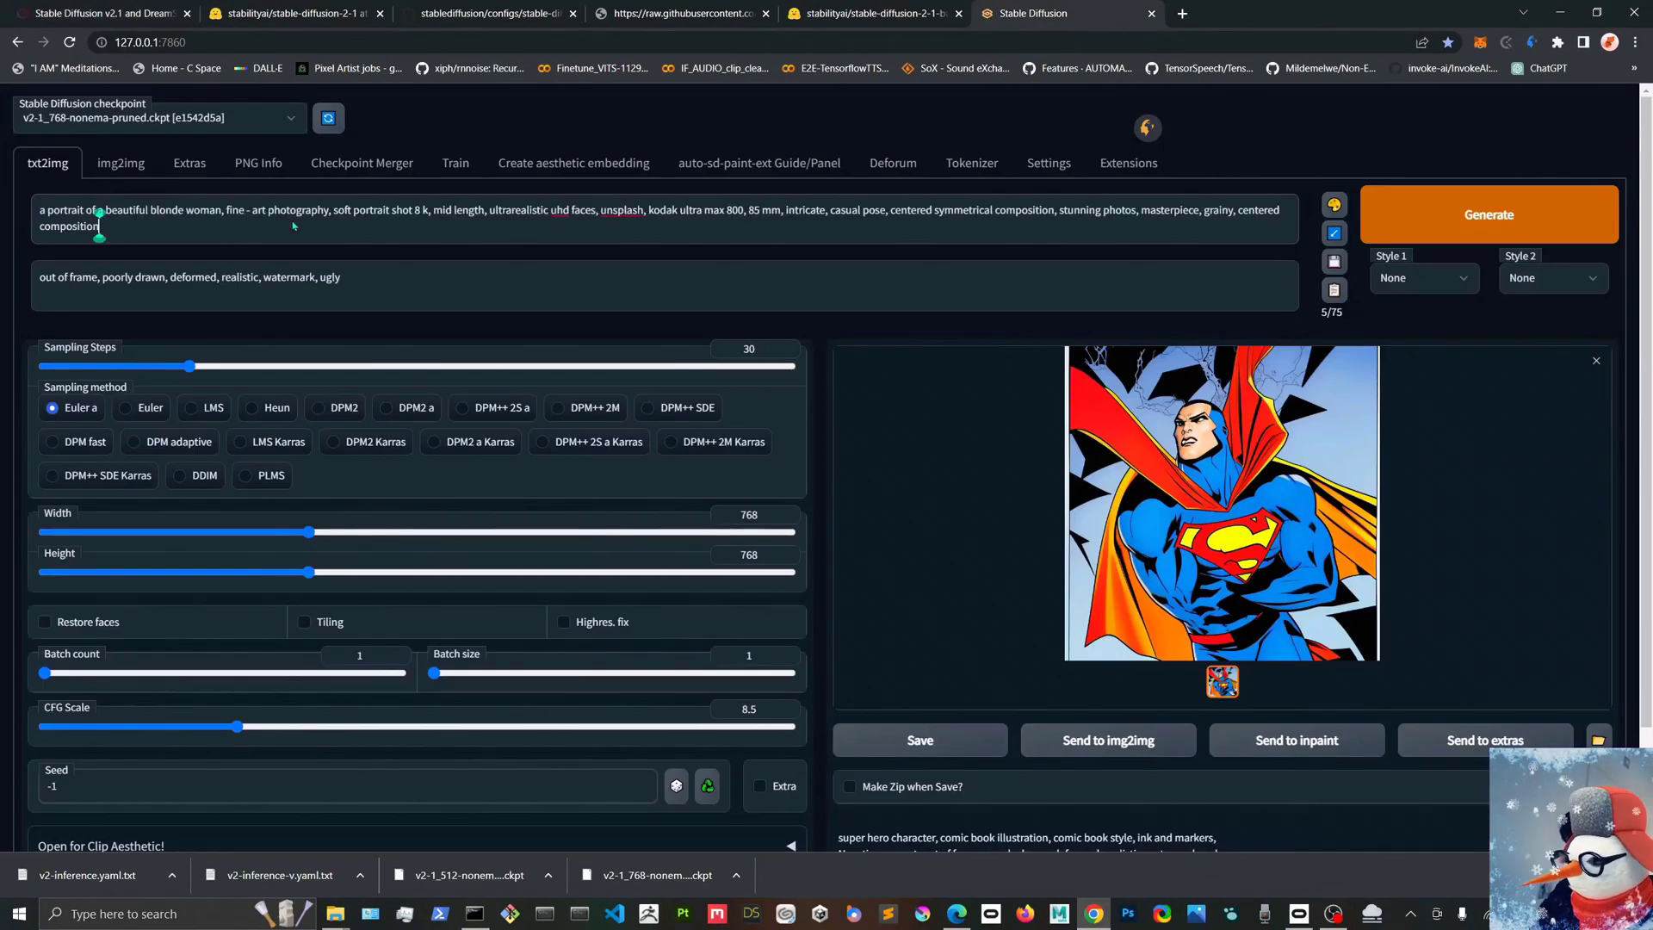
Replace the web UI's negative prompt with the blog caption's negative prompt.
{"action": "left_click", "coordinate": [103, 13]}
{"action": "left_click_drag", "start_coordinate": [743, 485], "coordinate": [442, 506]}
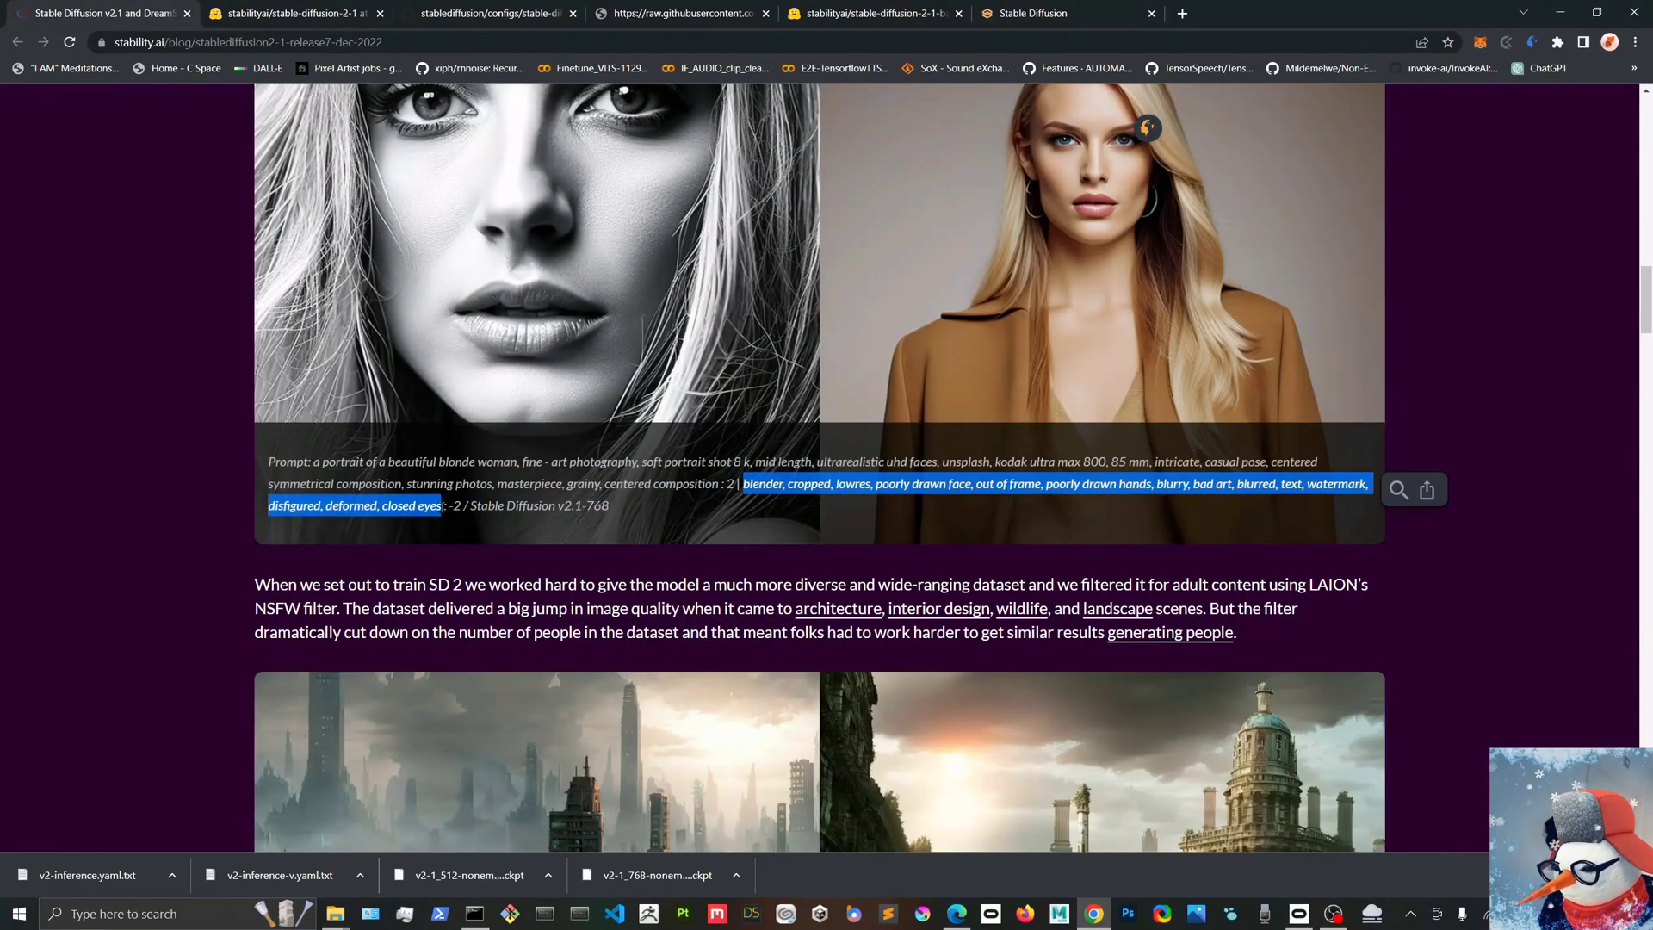
{"action": "key", "text": "ctrl+c"}
{"action": "left_click", "coordinate": [104, 13]}
{"action": "left_click", "coordinate": [188, 277]}
{"action": "key", "text": "ctrl+a"}
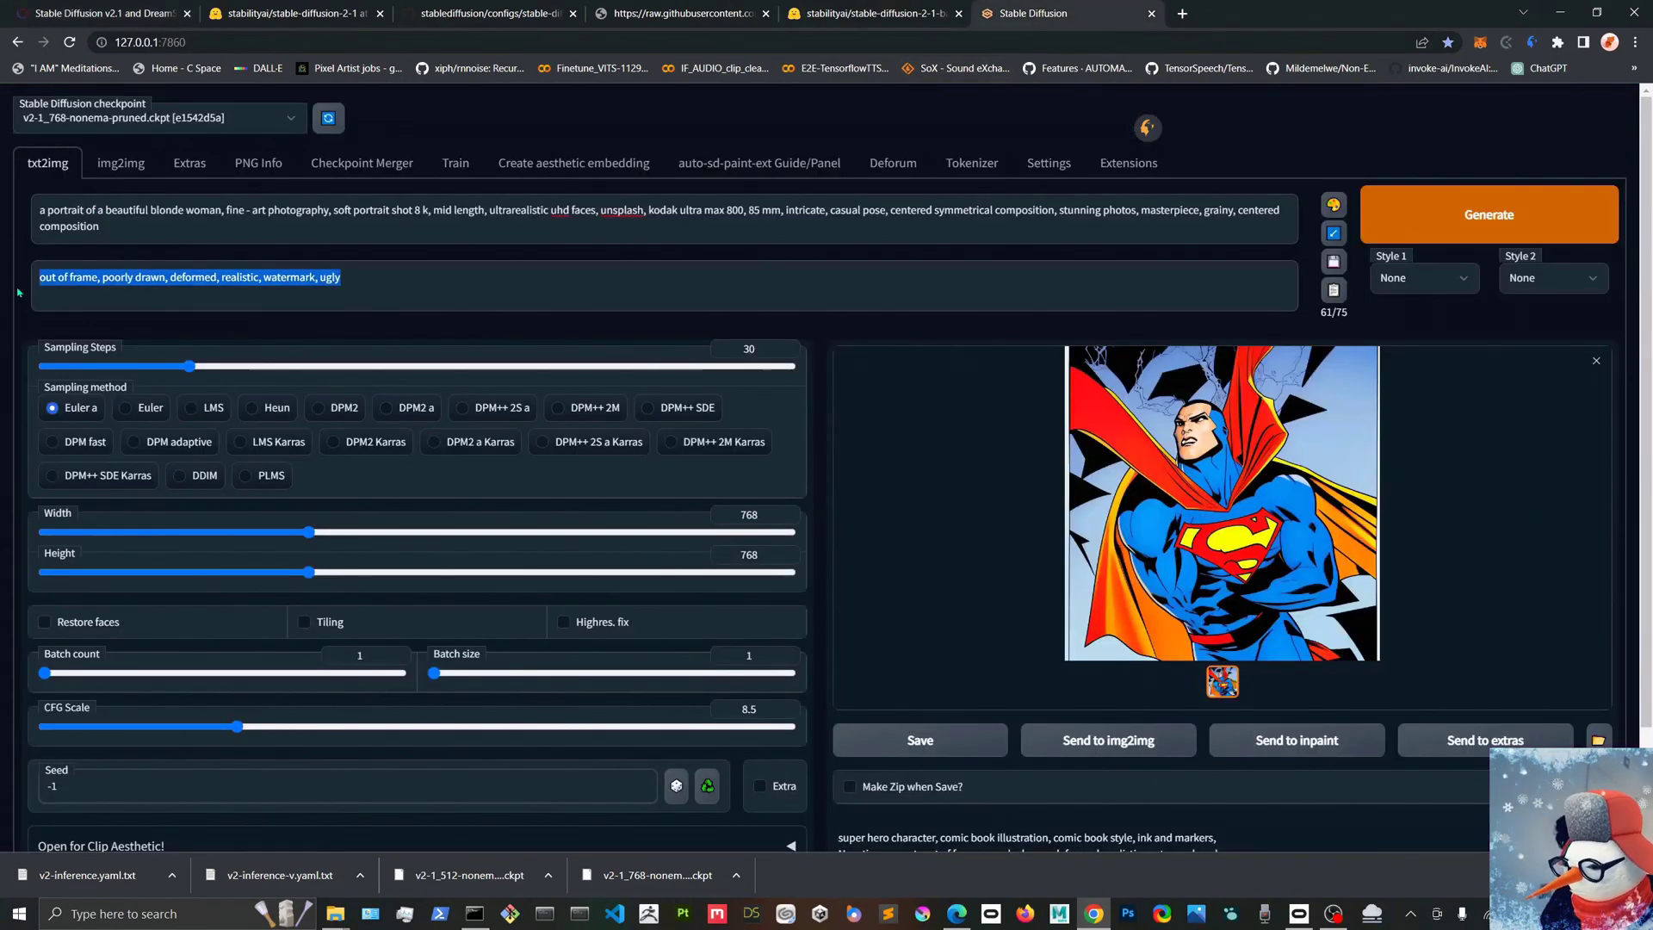
{"action": "key", "text": "ctrl+v"}
{"action": "right_click", "coordinate": [1408, 226]}
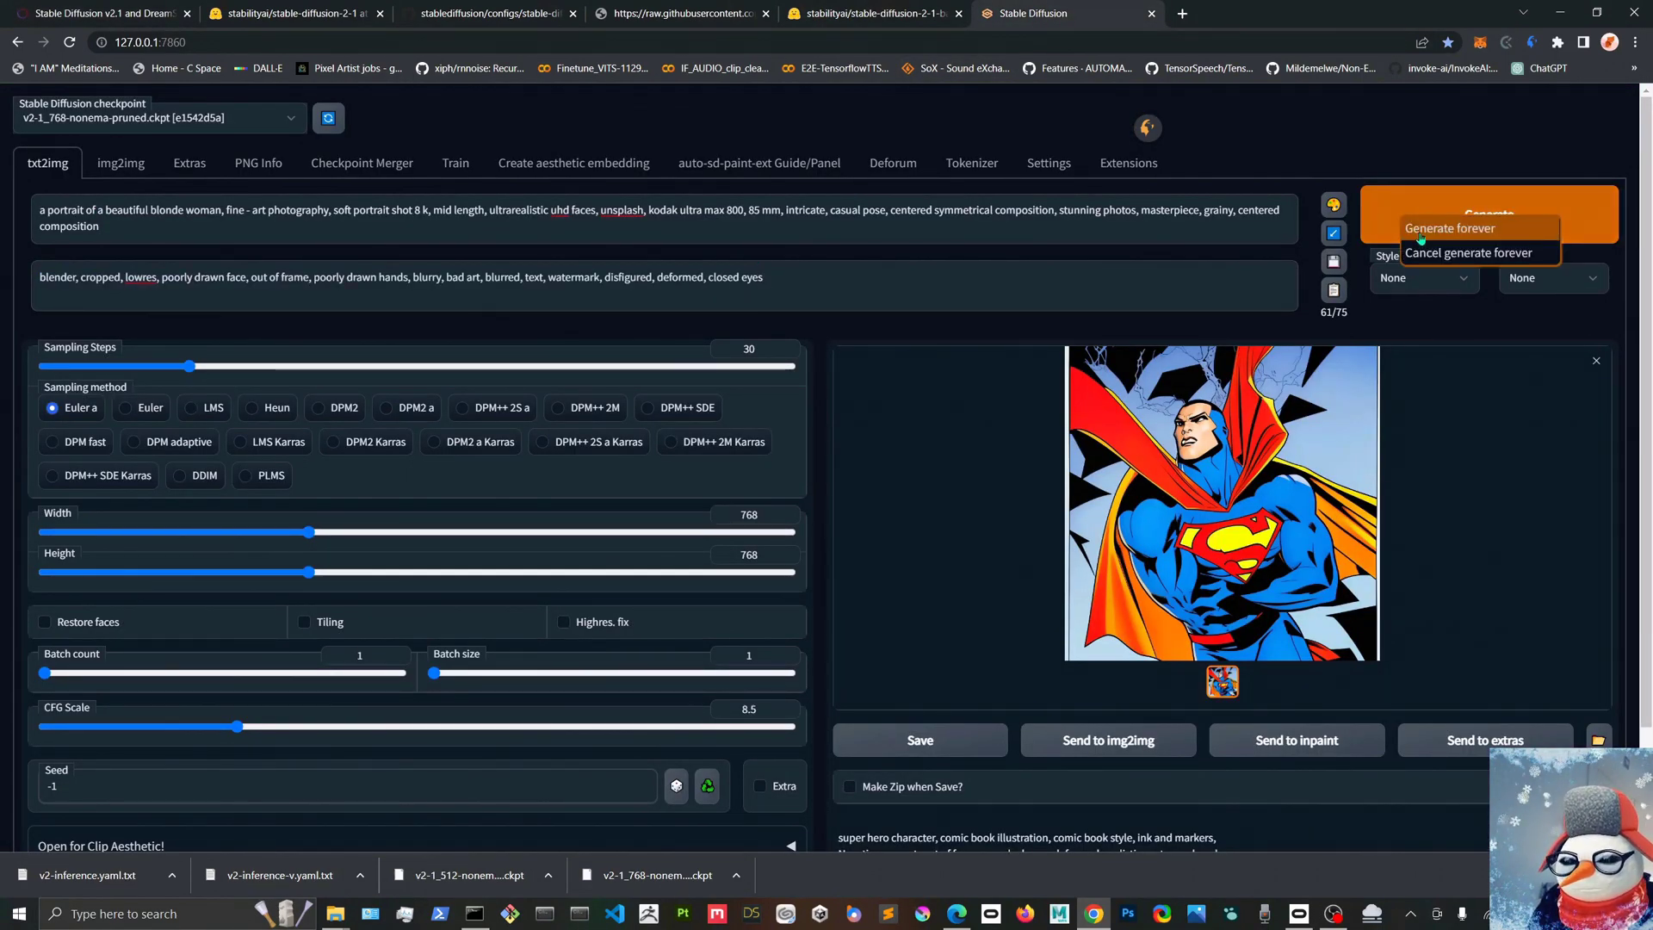
Turn on Generate forever and preview the colour and black-and-white blonde portraits at full size.
{"action": "left_click", "coordinate": [1434, 229]}
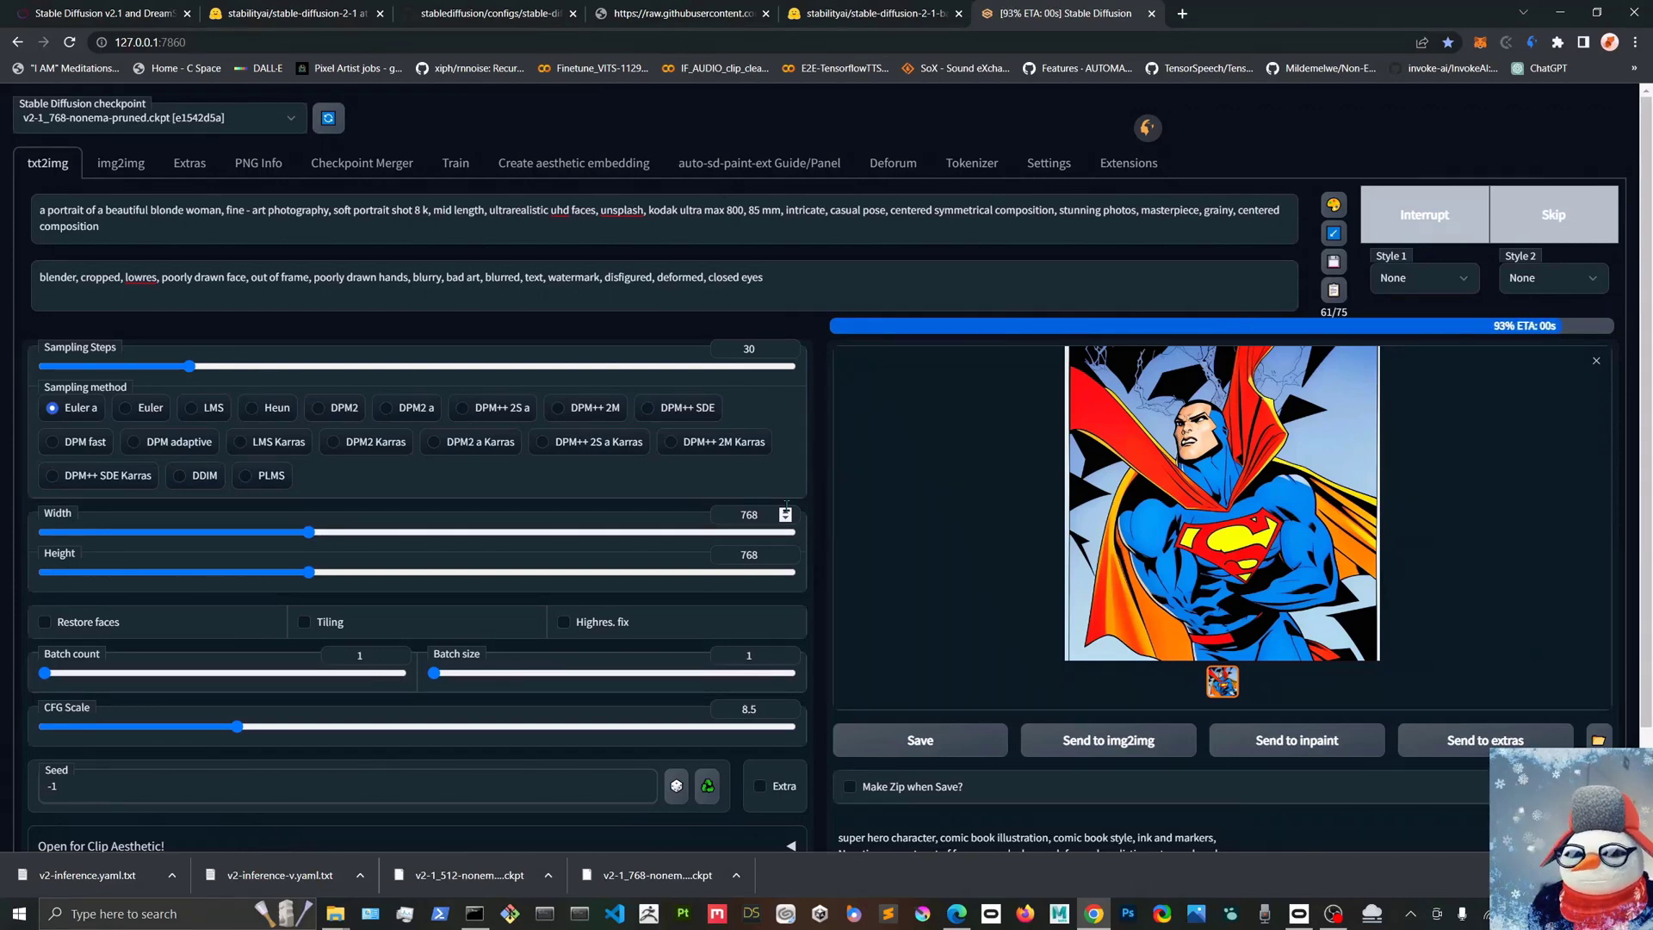
{"action": "left_click", "coordinate": [1219, 503]}
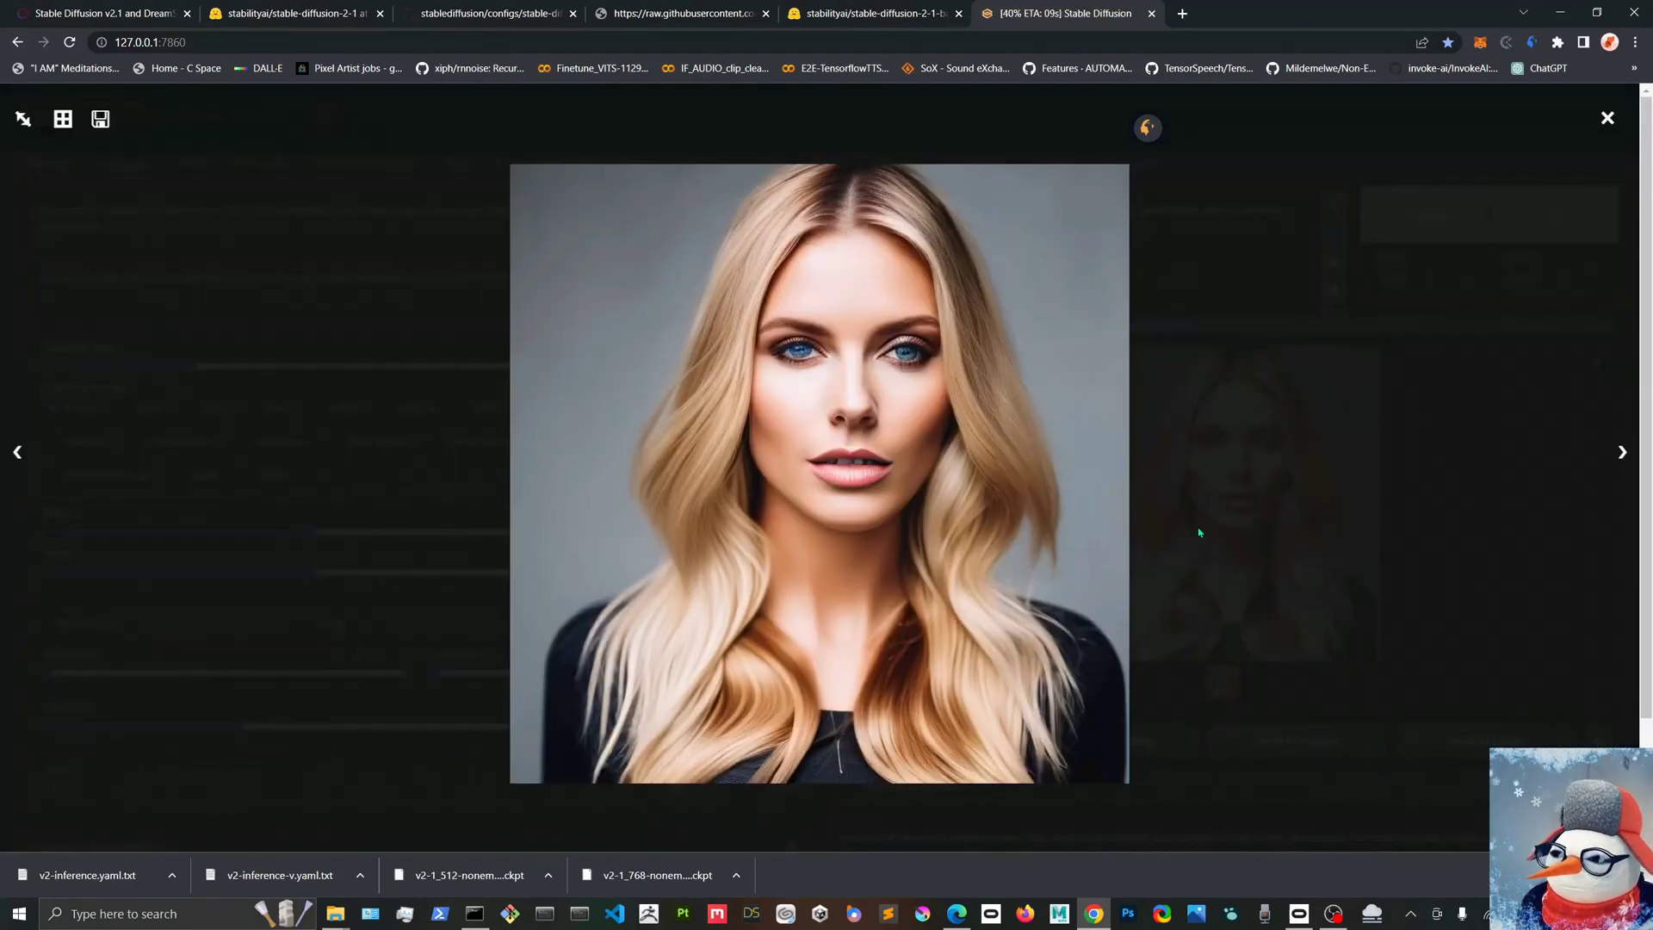
{"action": "left_click", "coordinate": [1221, 504]}
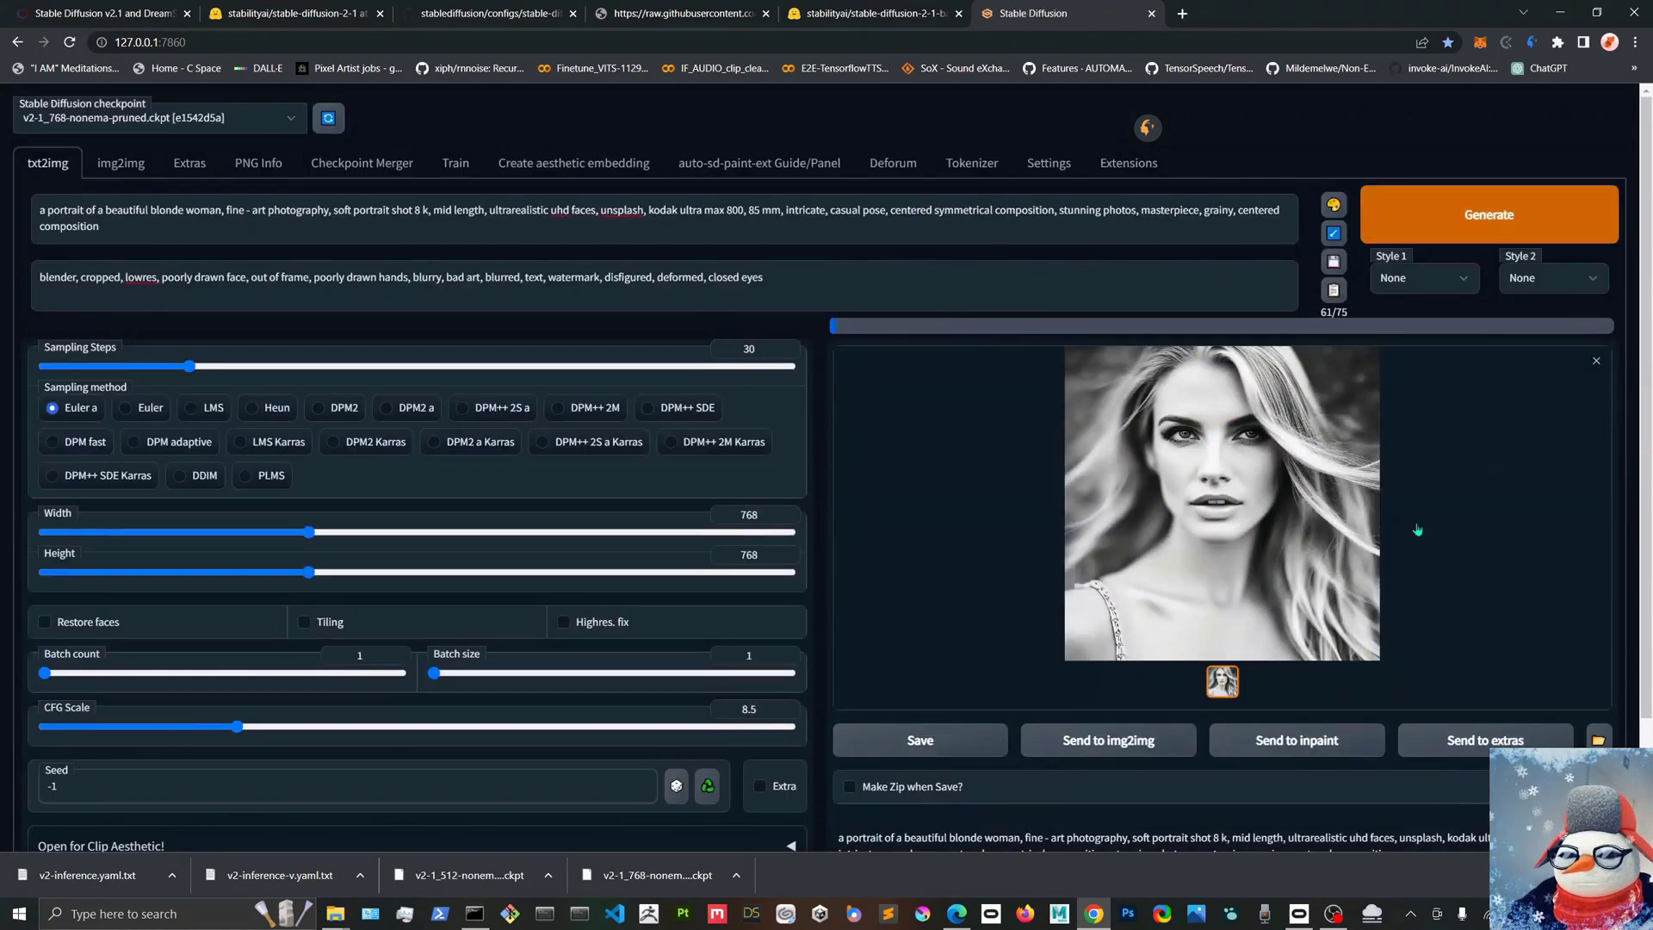
{"action": "left_click", "coordinate": [1249, 526]}
{"action": "left_click", "coordinate": [1177, 417]}
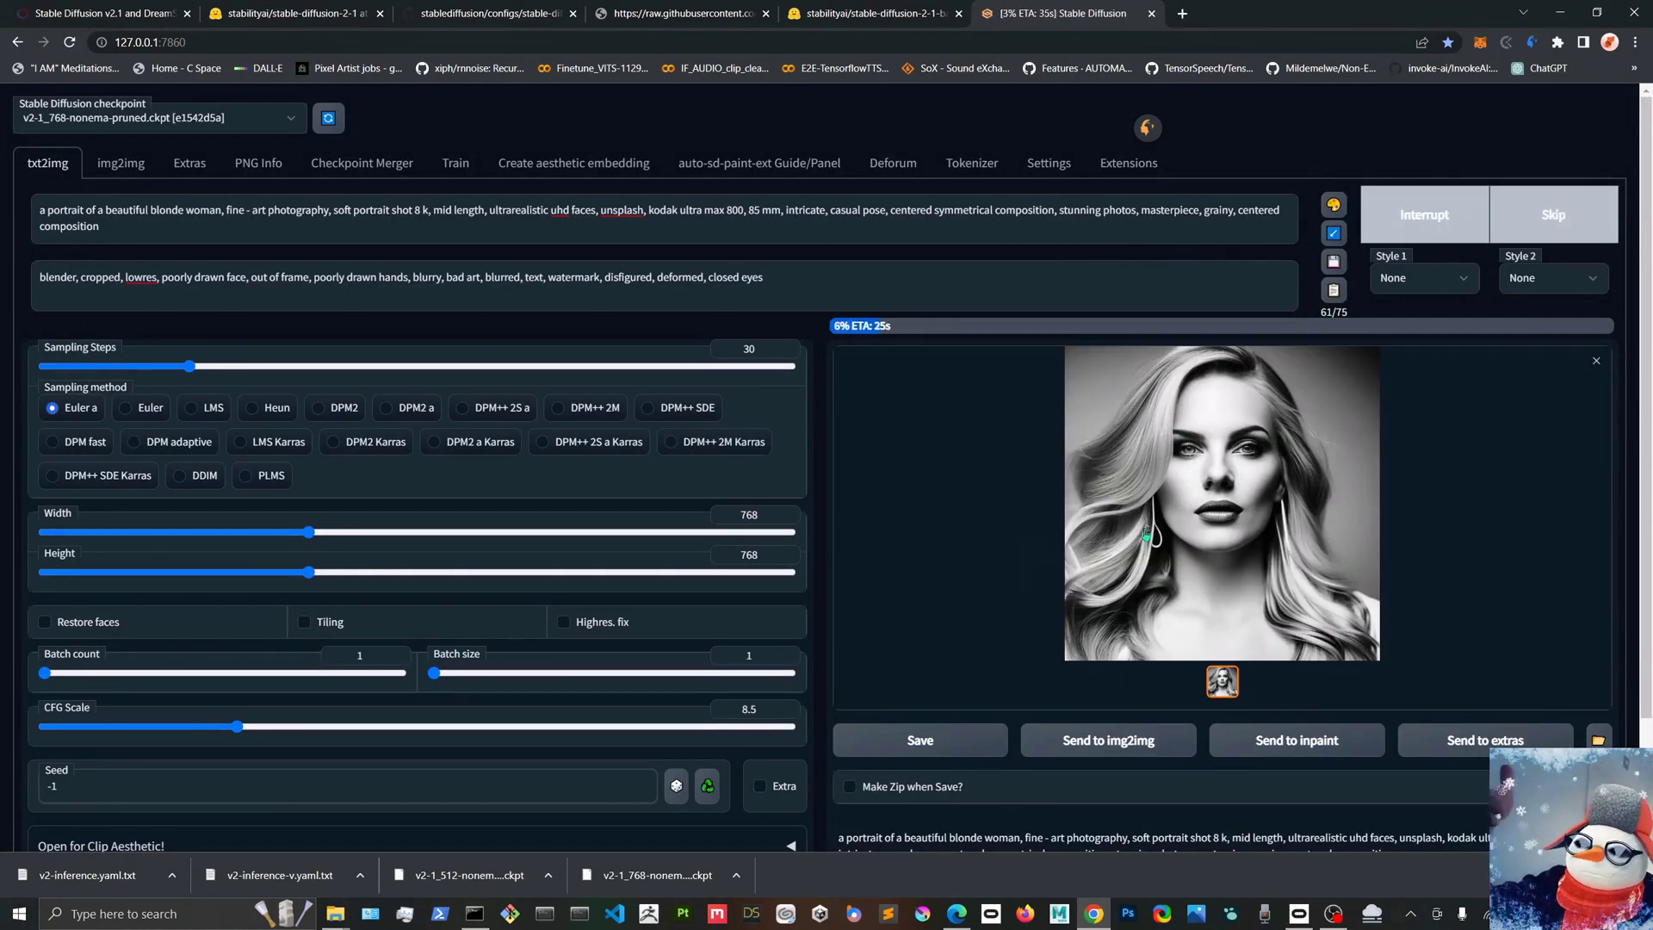
{"action": "left_click", "coordinate": [1221, 504]}
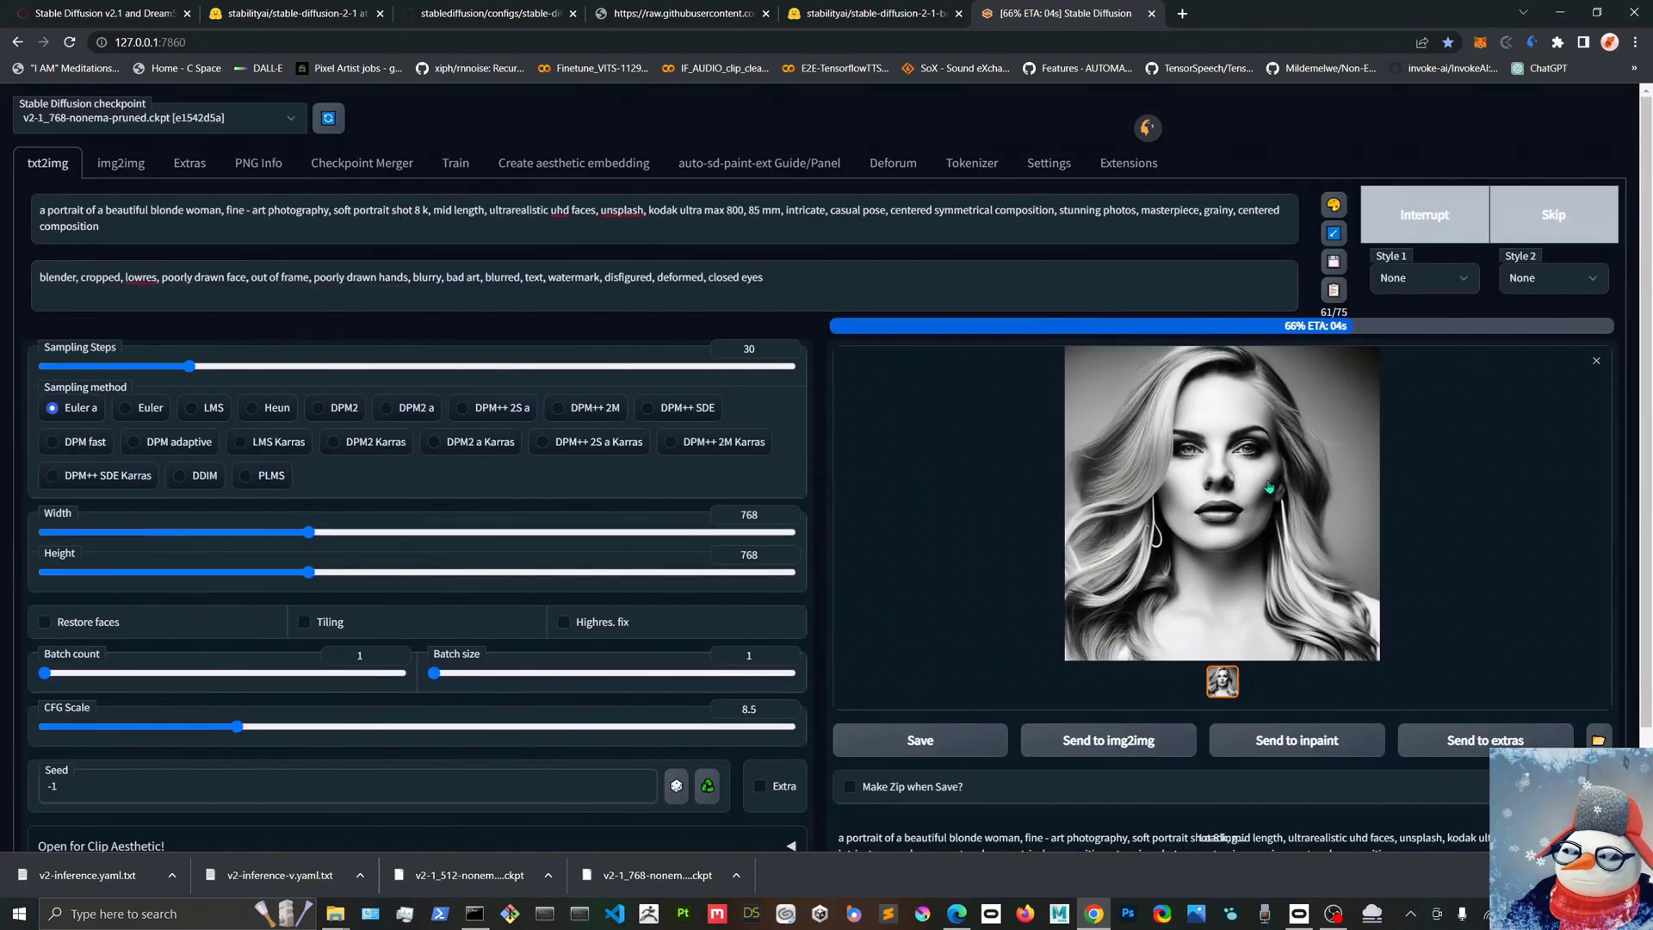